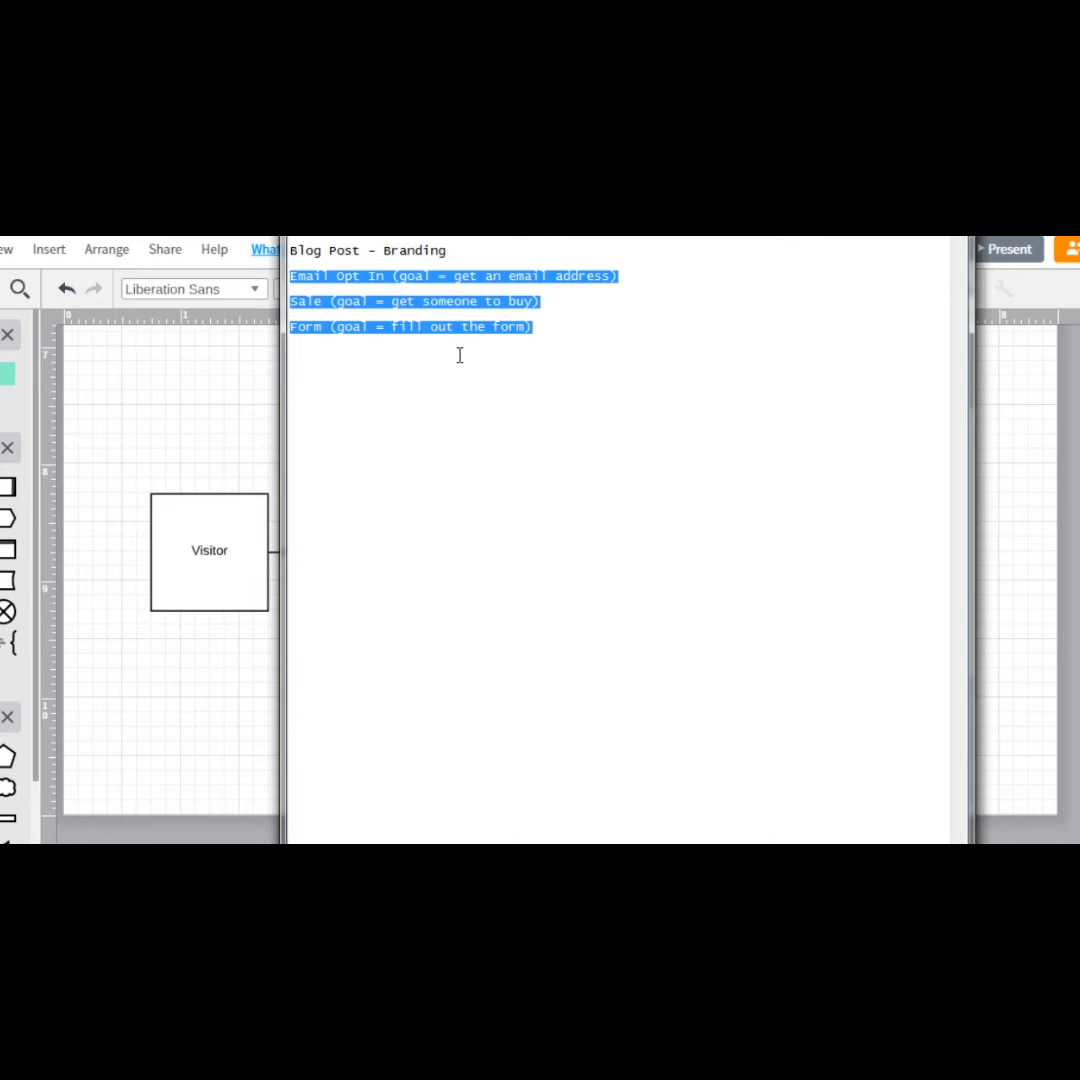
# Step: Switch from the notes to Facebook Events Manager, open Pixels from the full tools list, and dismiss the Test Events tip
pyautogui.click(588, 335)
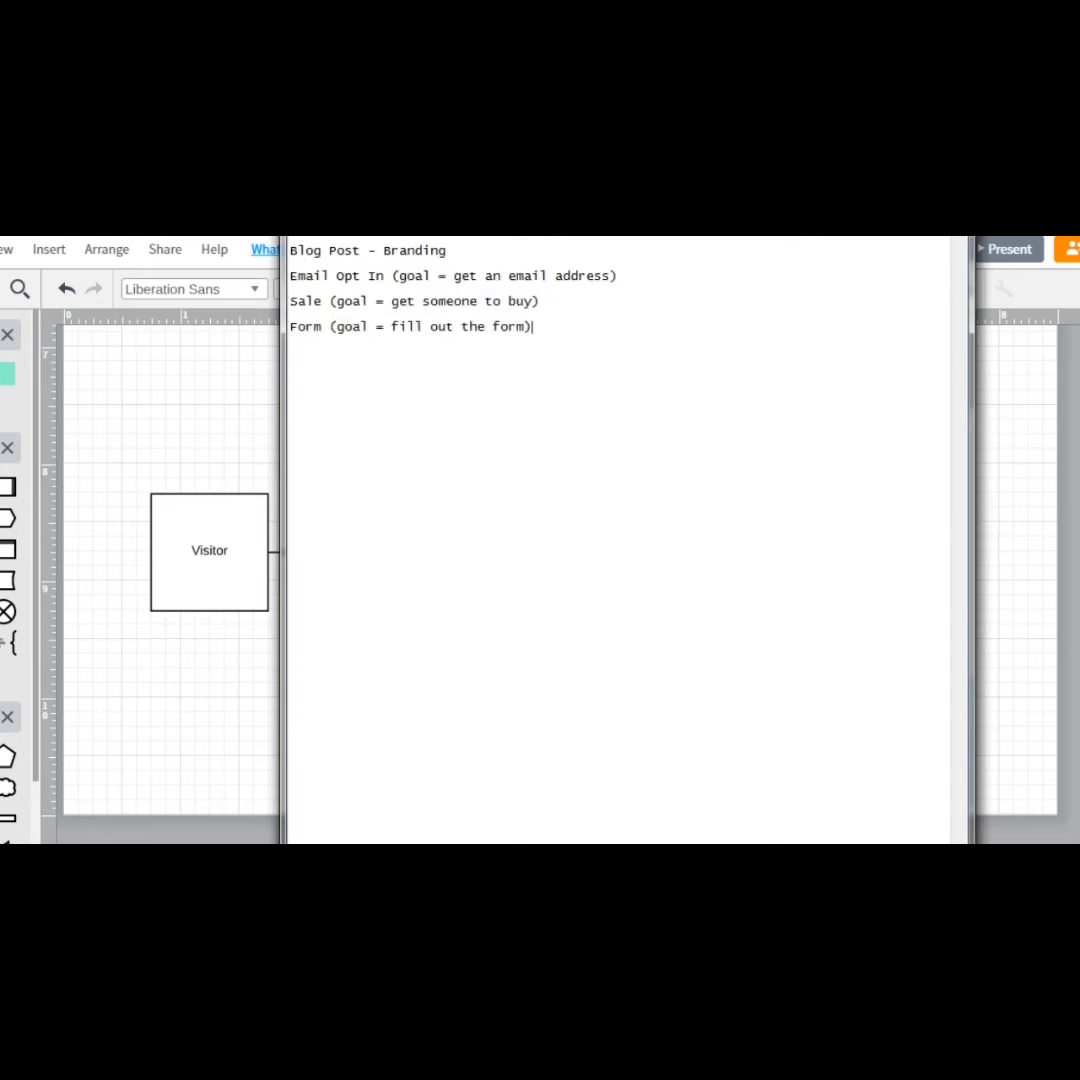
pyautogui.press('super+Down')
pyautogui.click(108, 478)
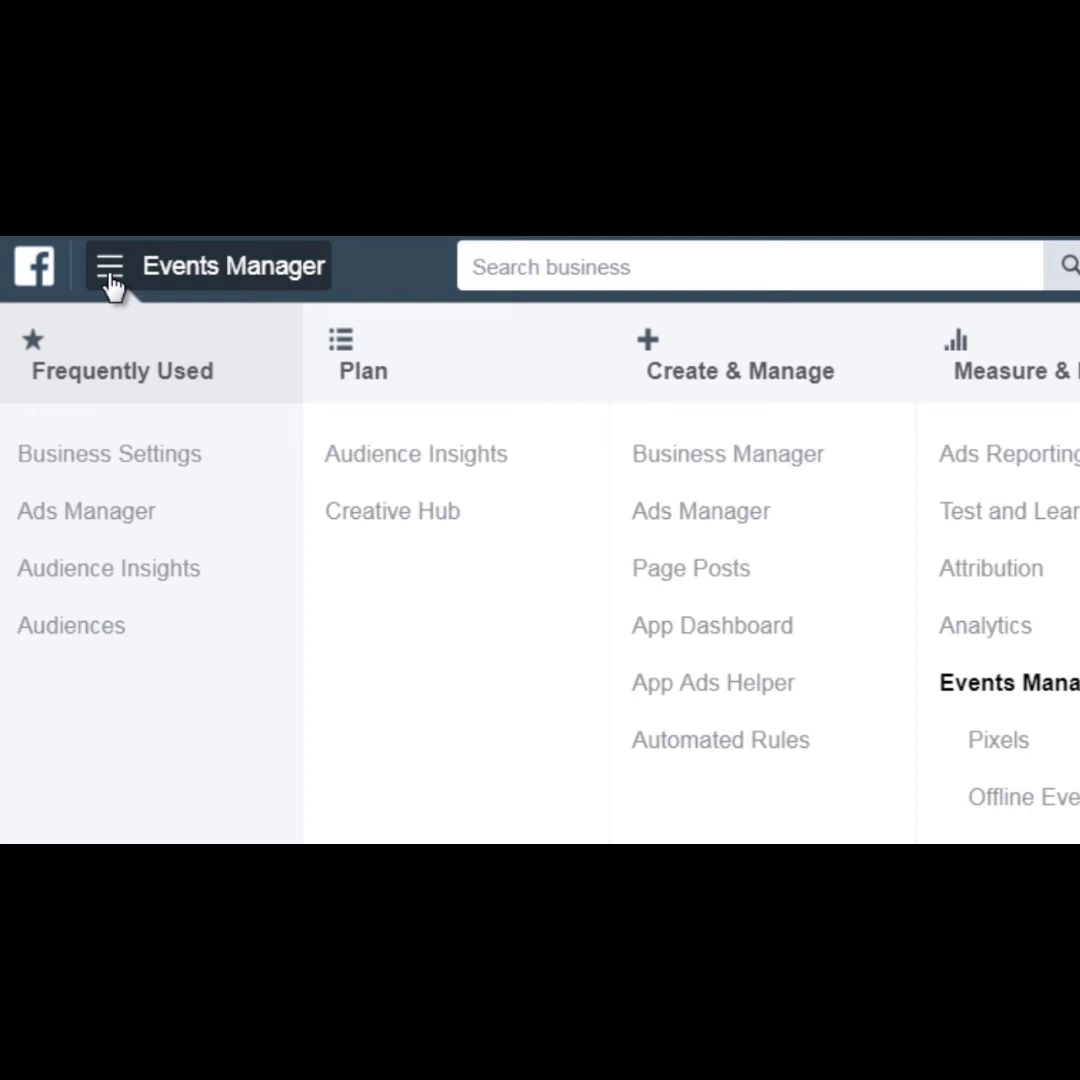
pyautogui.scroll(-2, 345, 668)
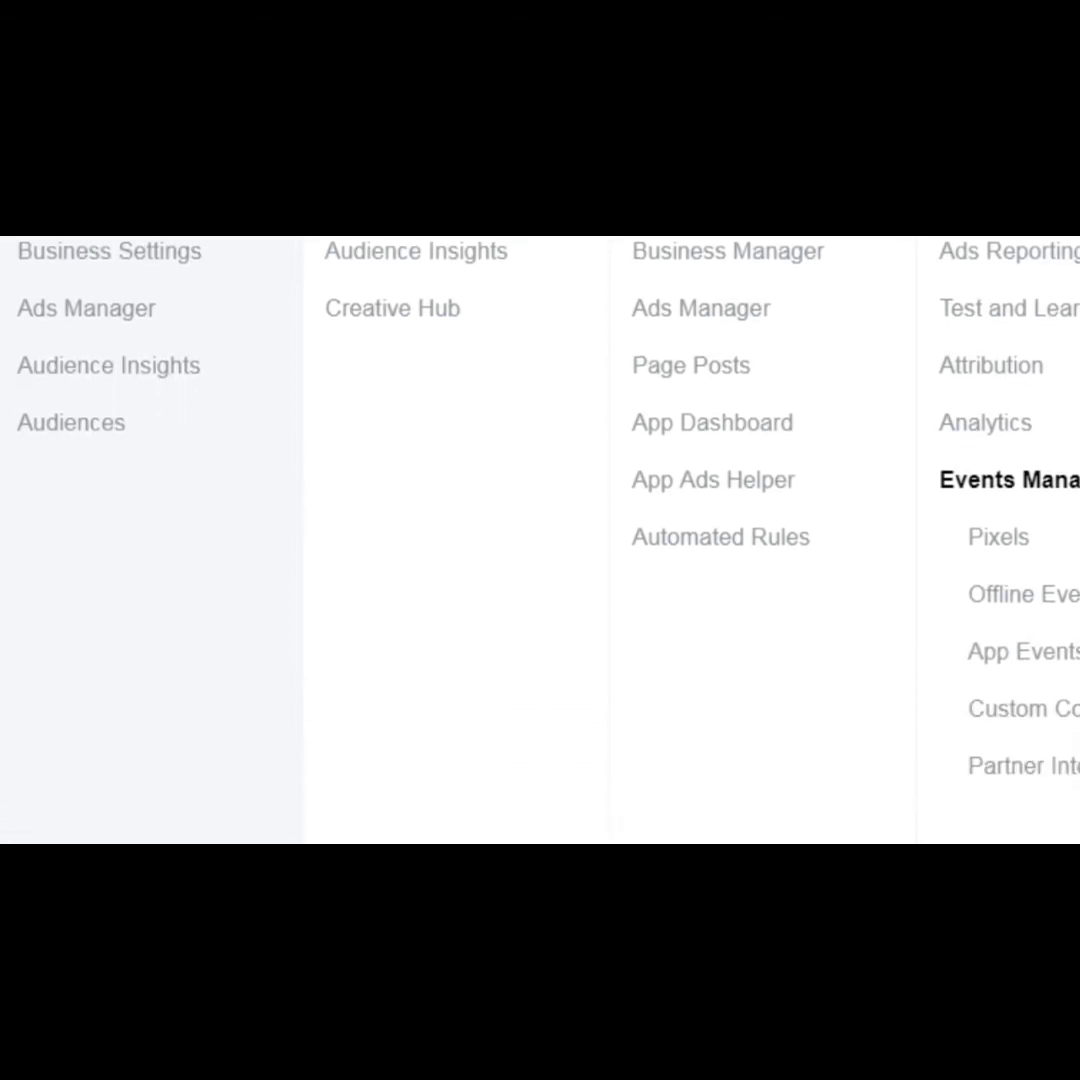
pyautogui.scroll(-1, 224, 813)
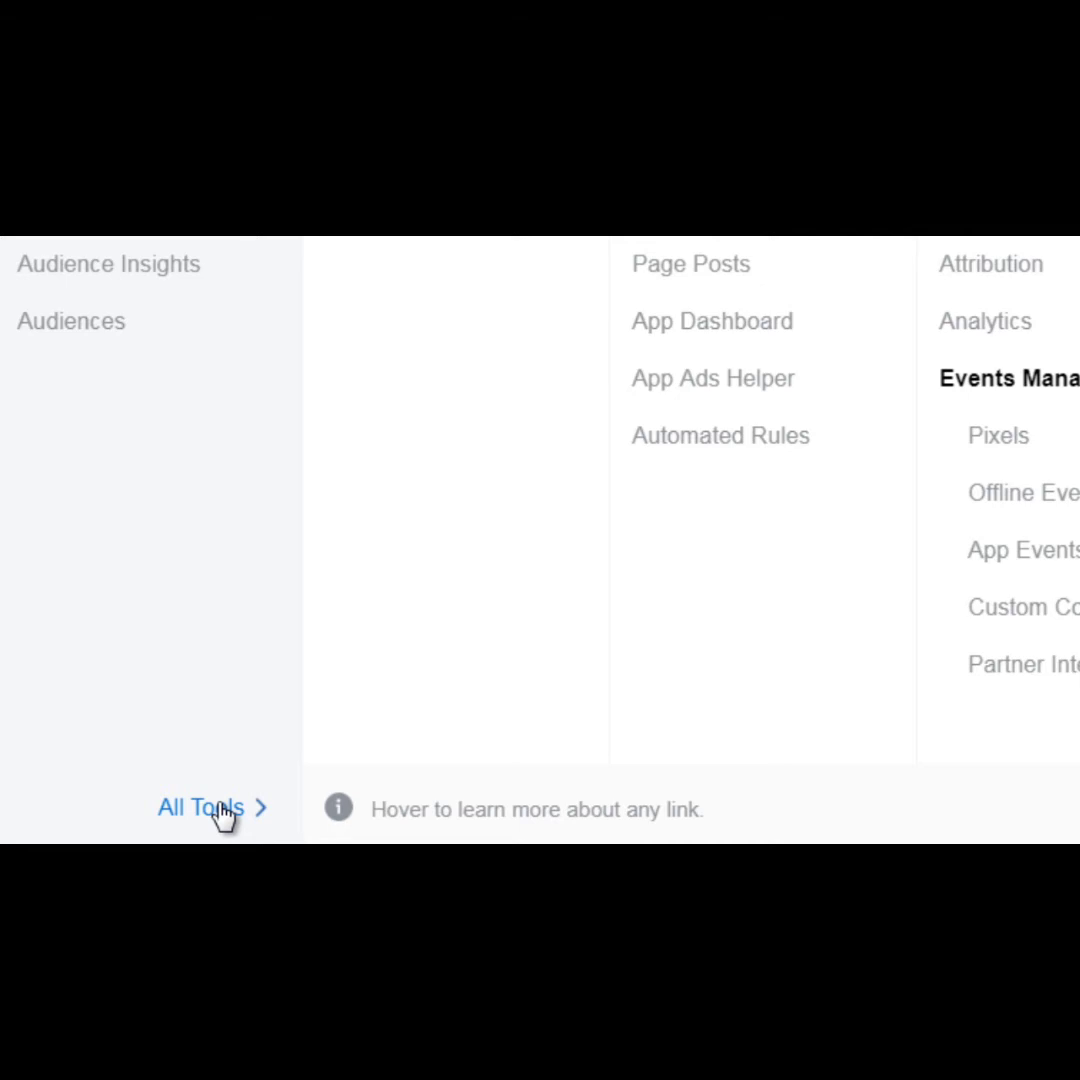
pyautogui.click(212, 808)
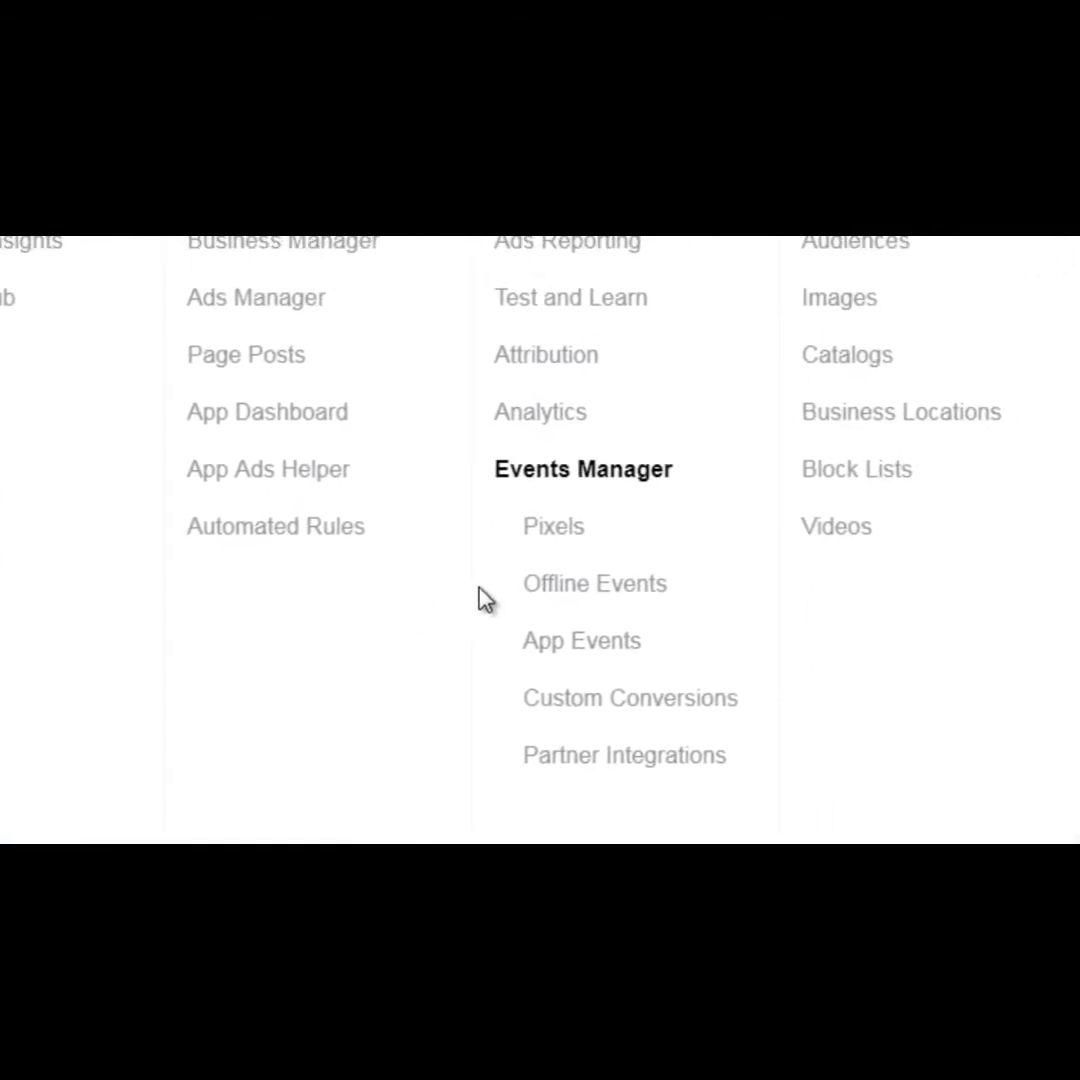
pyautogui.click(555, 540)
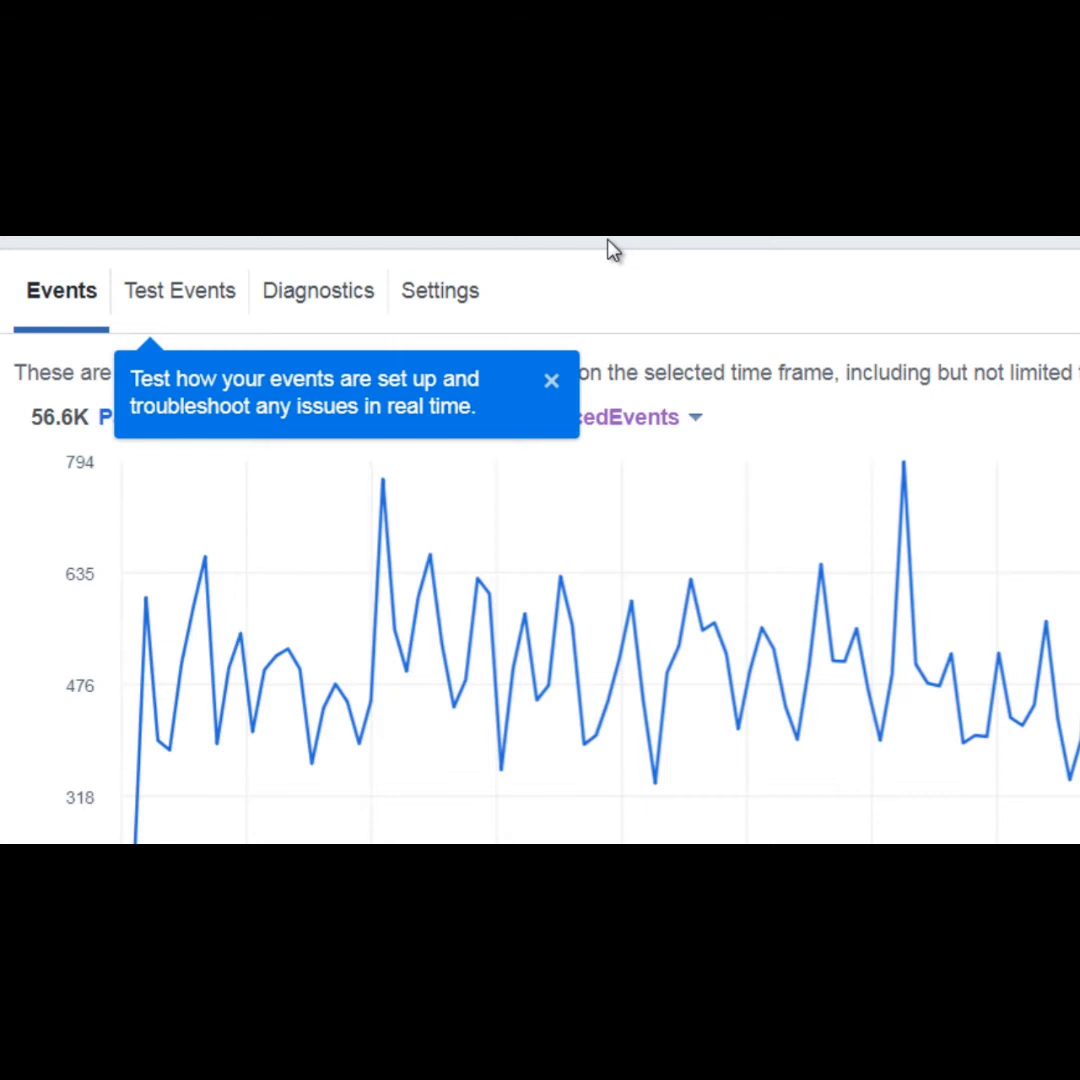
pyautogui.click(551, 384)
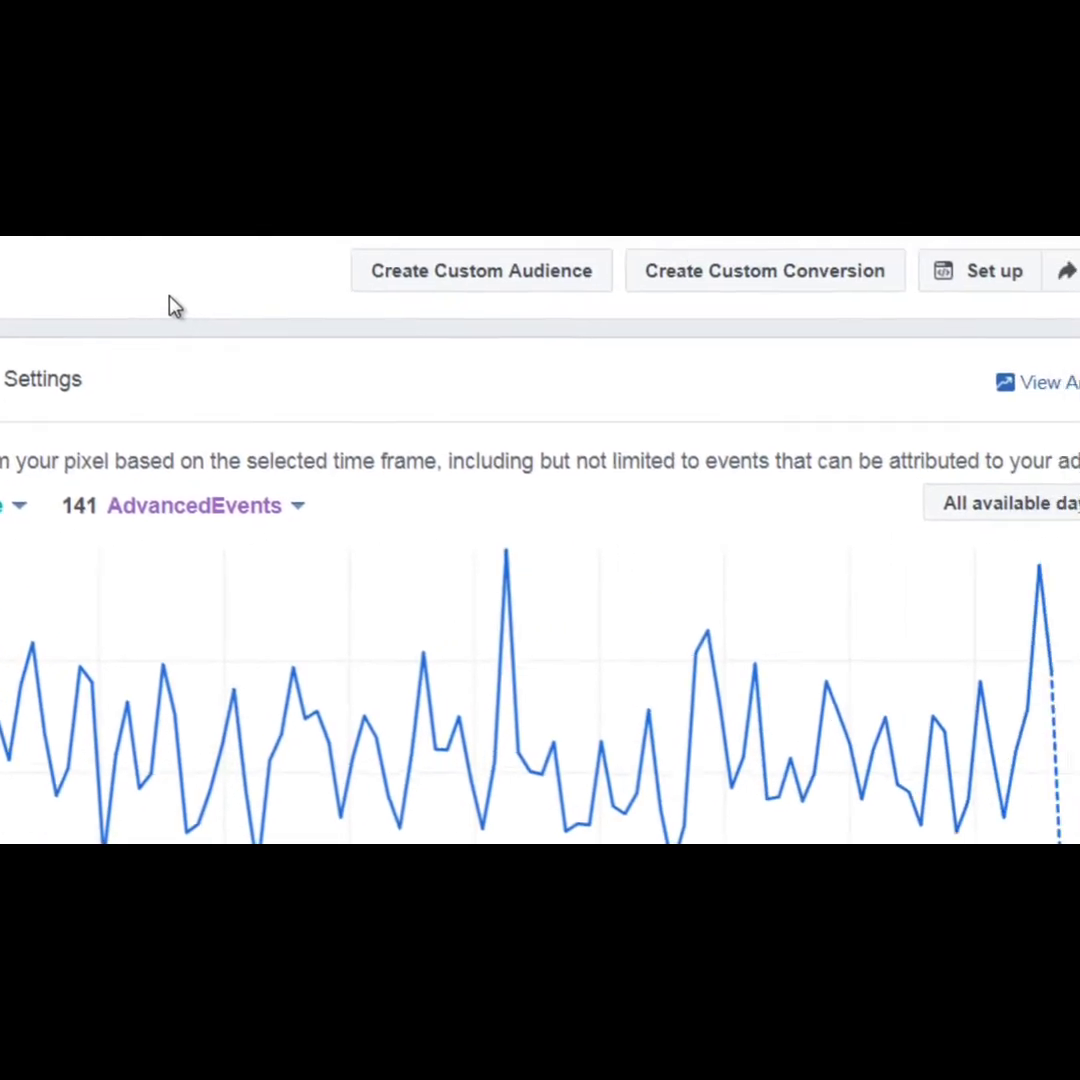
# Step: Open the pixel's Install Pixel Code setup instructions and go to the full code for the website header
pyautogui.click(958, 290)
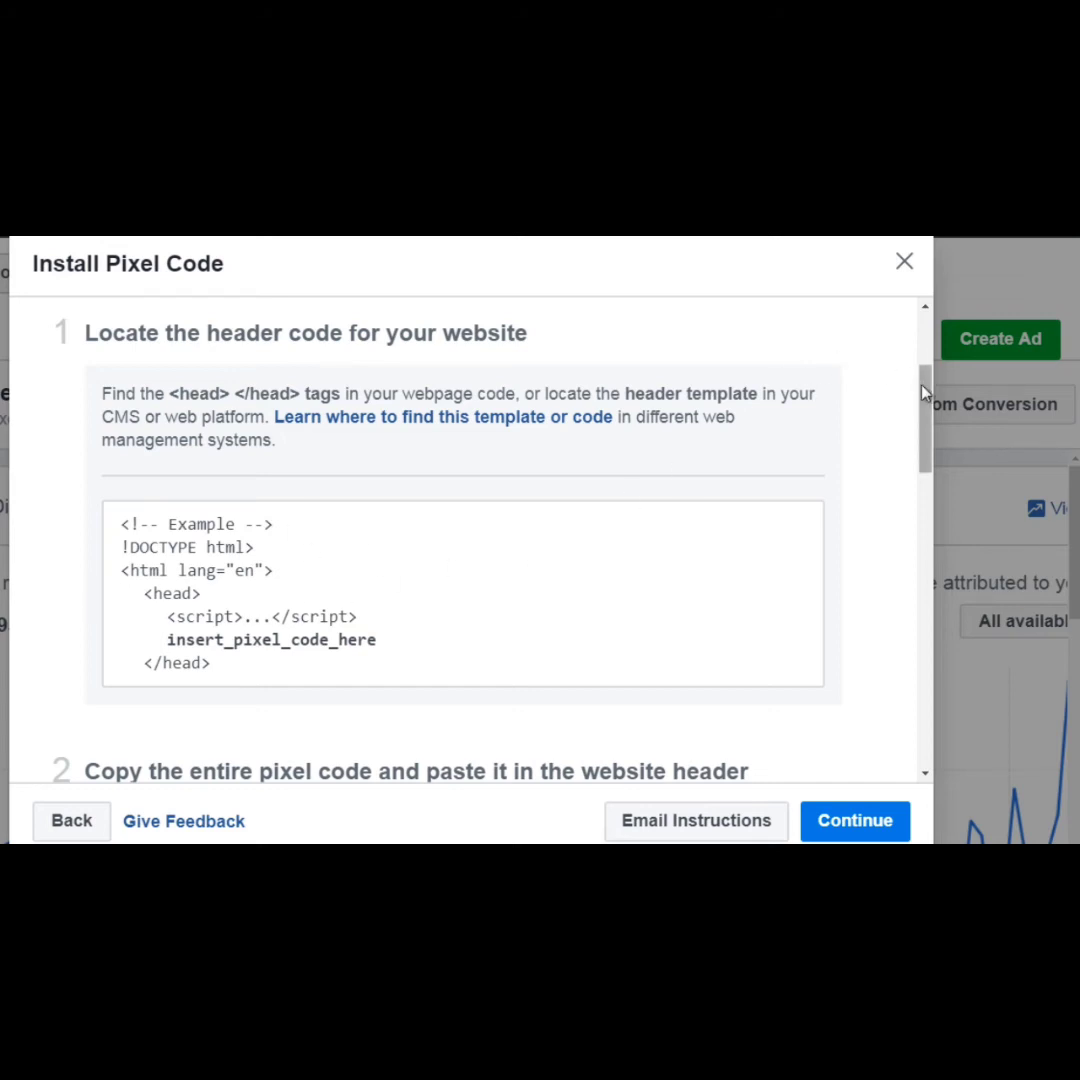
pyautogui.moveTo(925, 395); pyautogui.dragTo(925, 395)
pyautogui.moveTo(926, 402); pyautogui.dragTo(923, 471)
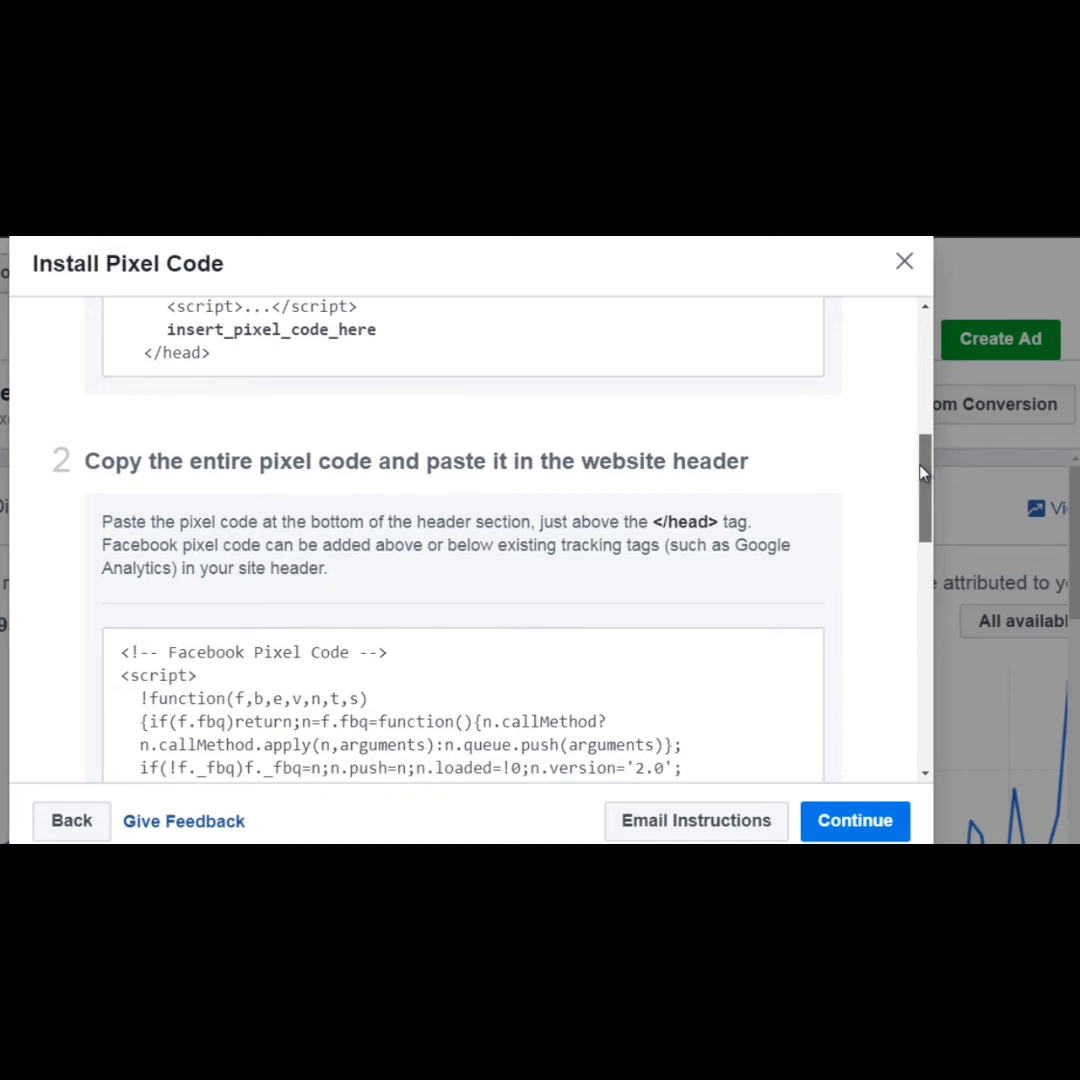
pyautogui.click(511, 680)
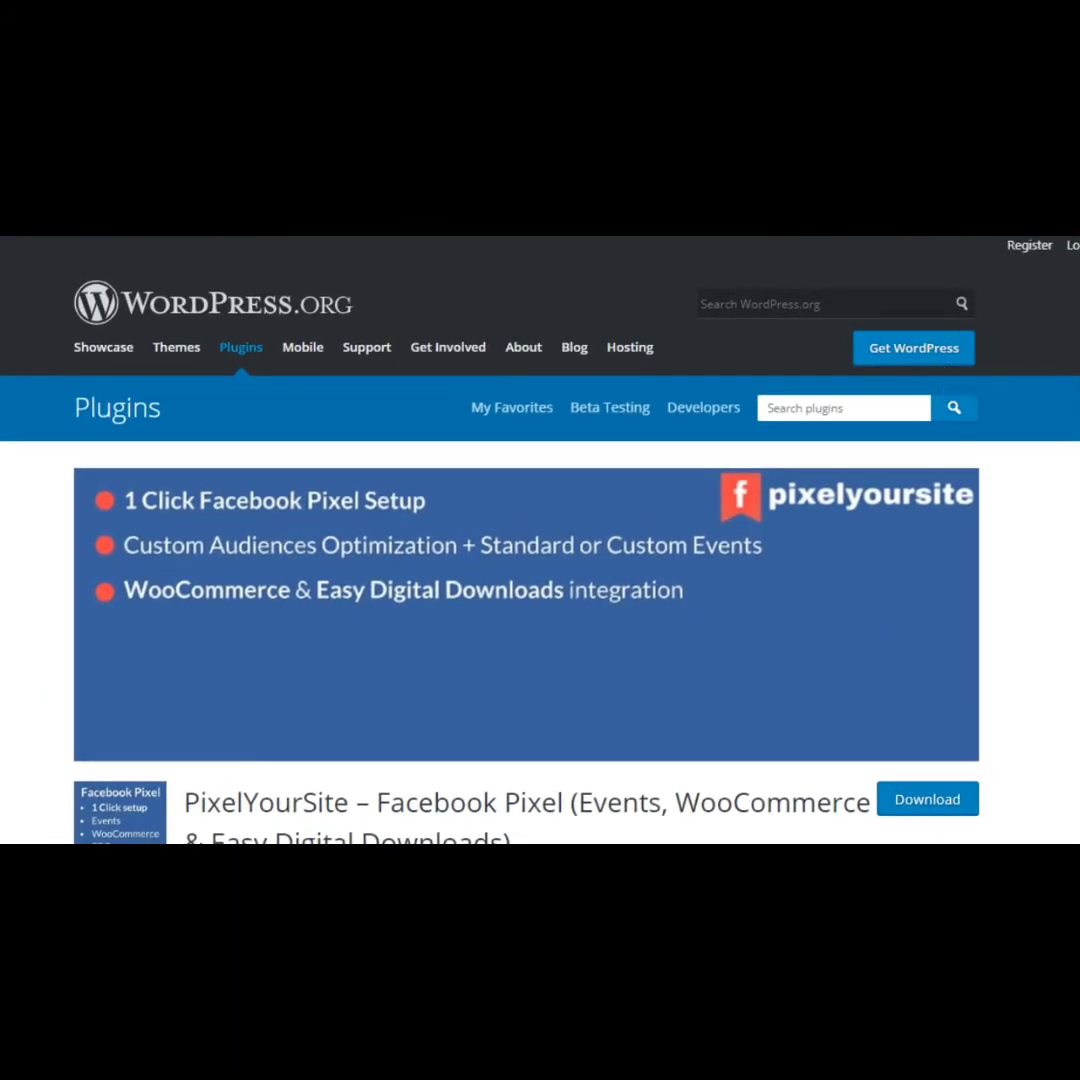
# Step: Review the PixelYourSite plugin page on WordPress.org, including its description, ratings, GDPR note and WooCommerce integration details
pyautogui.scroll(-1, 540, 540)
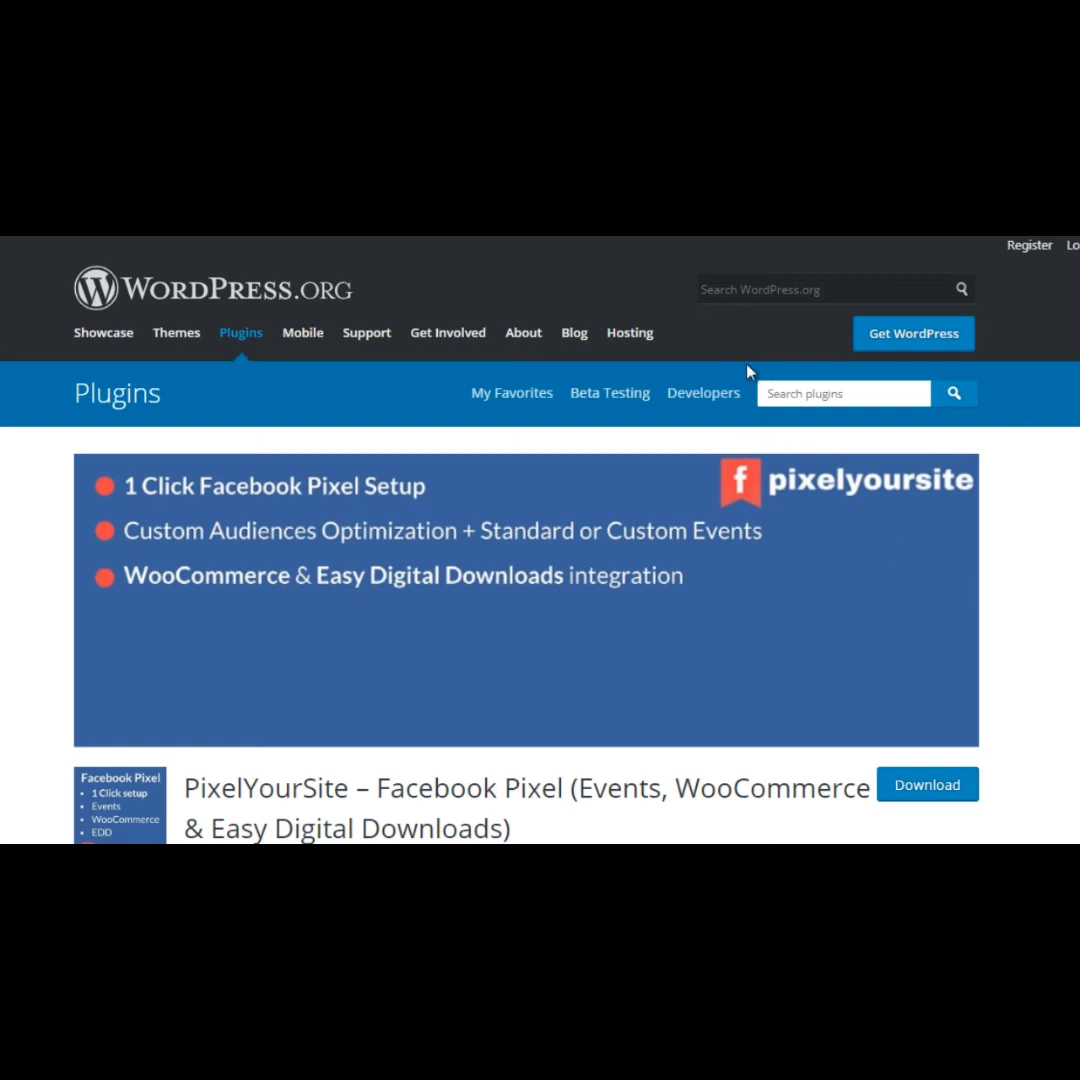
pyautogui.click(843, 393)
pyautogui.press('Escape')
pyautogui.scroll(-3, 540, 540)
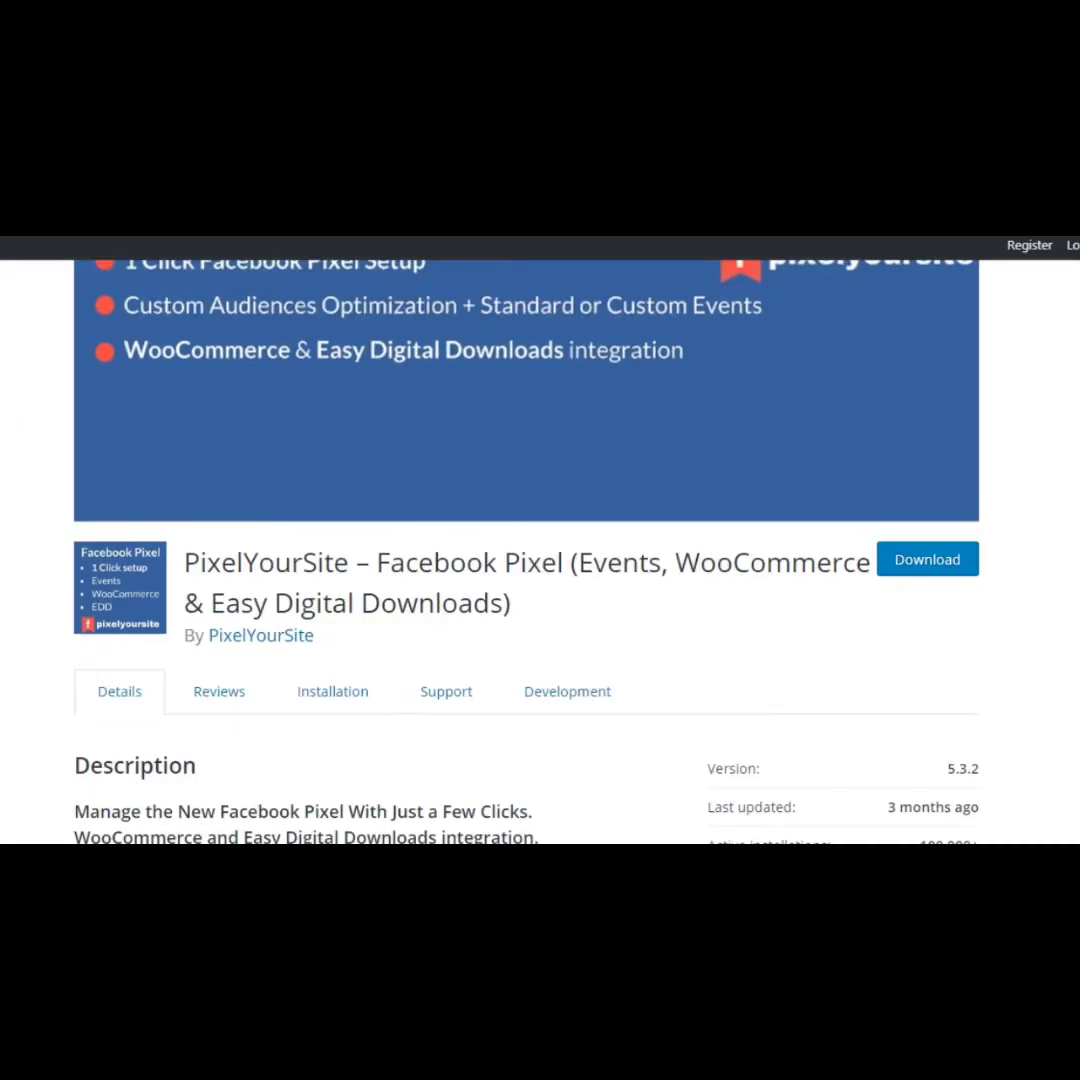
pyautogui.scroll(-5, 540, 540)
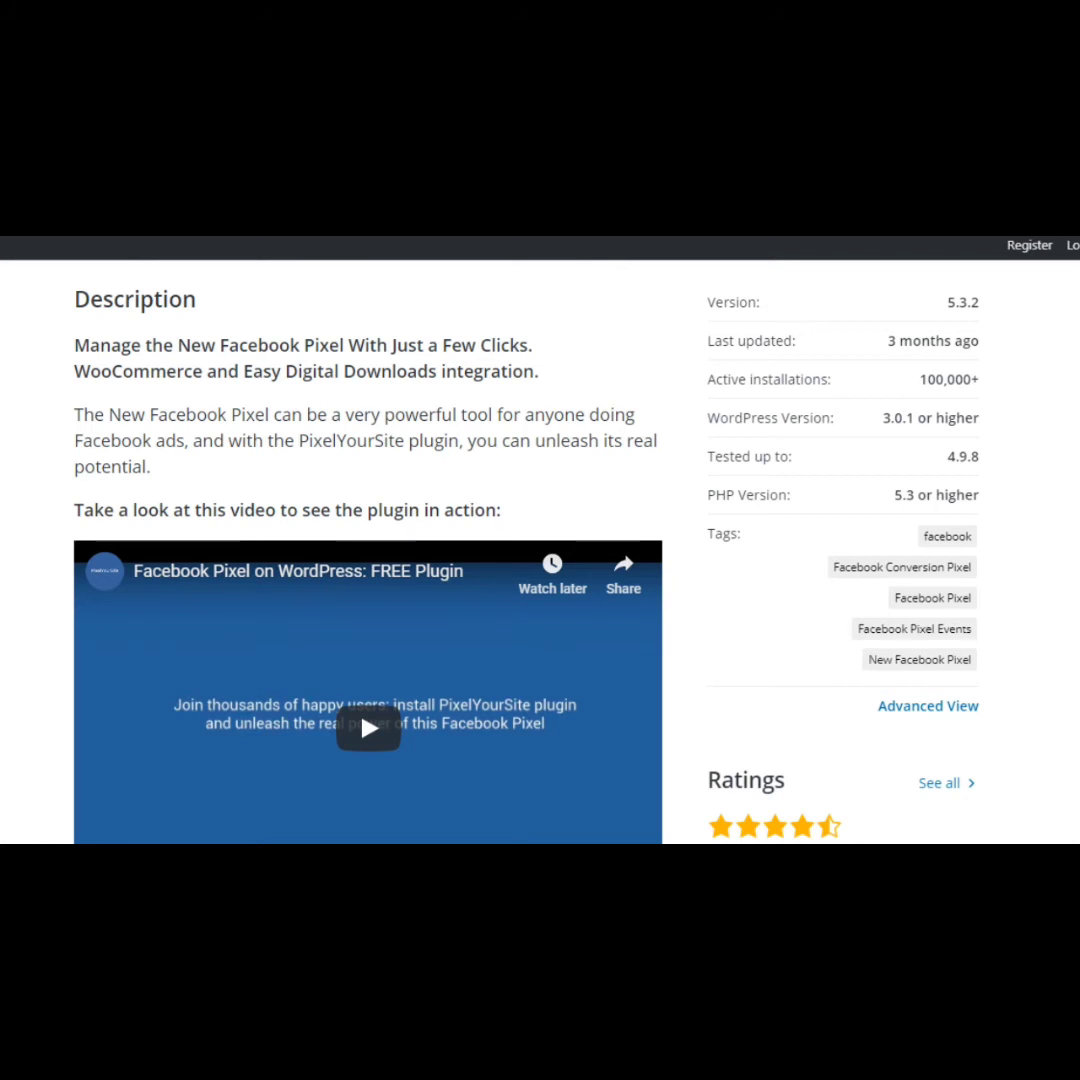
pyautogui.scroll(-6, 304, 599)
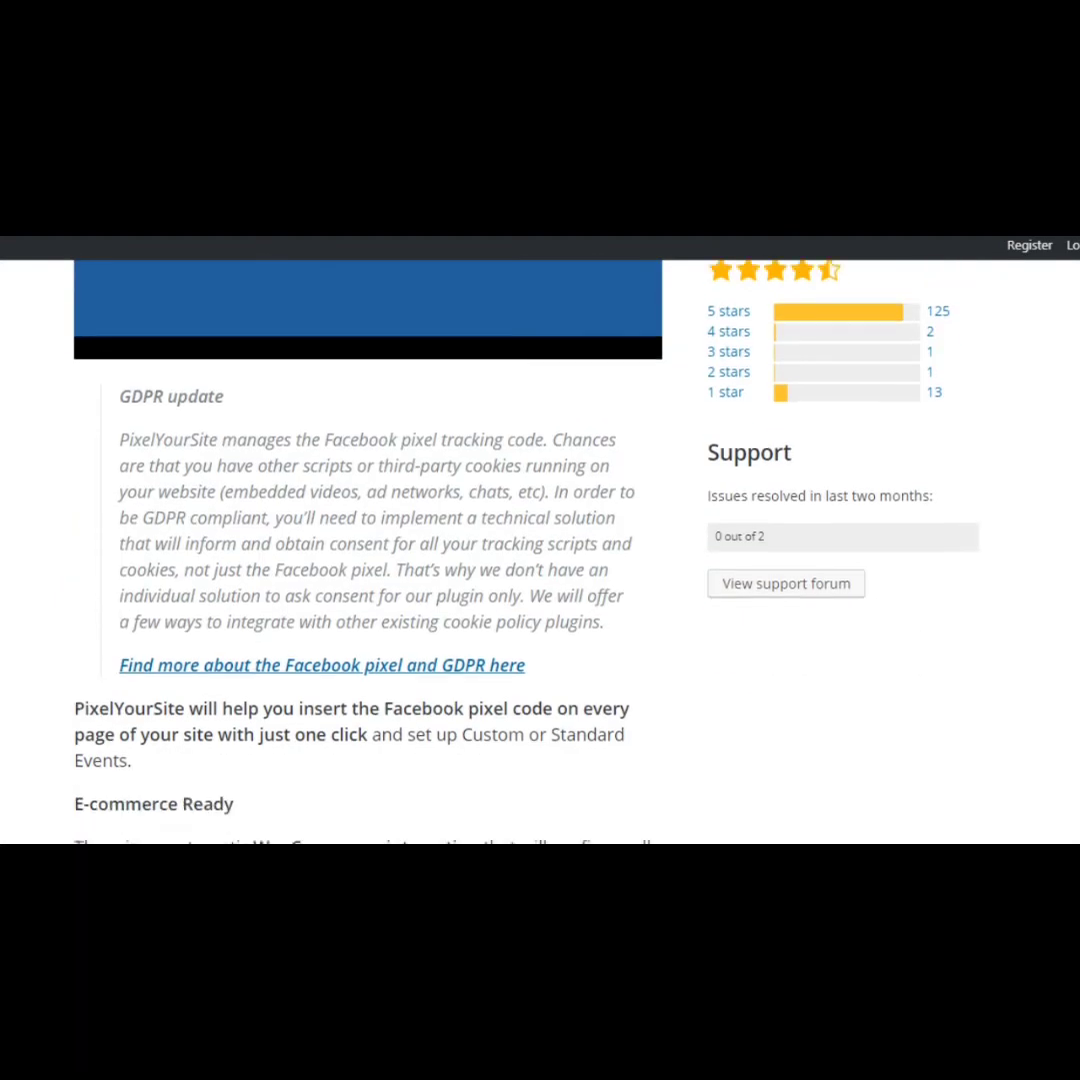
pyautogui.scroll(-4, 366, 550)
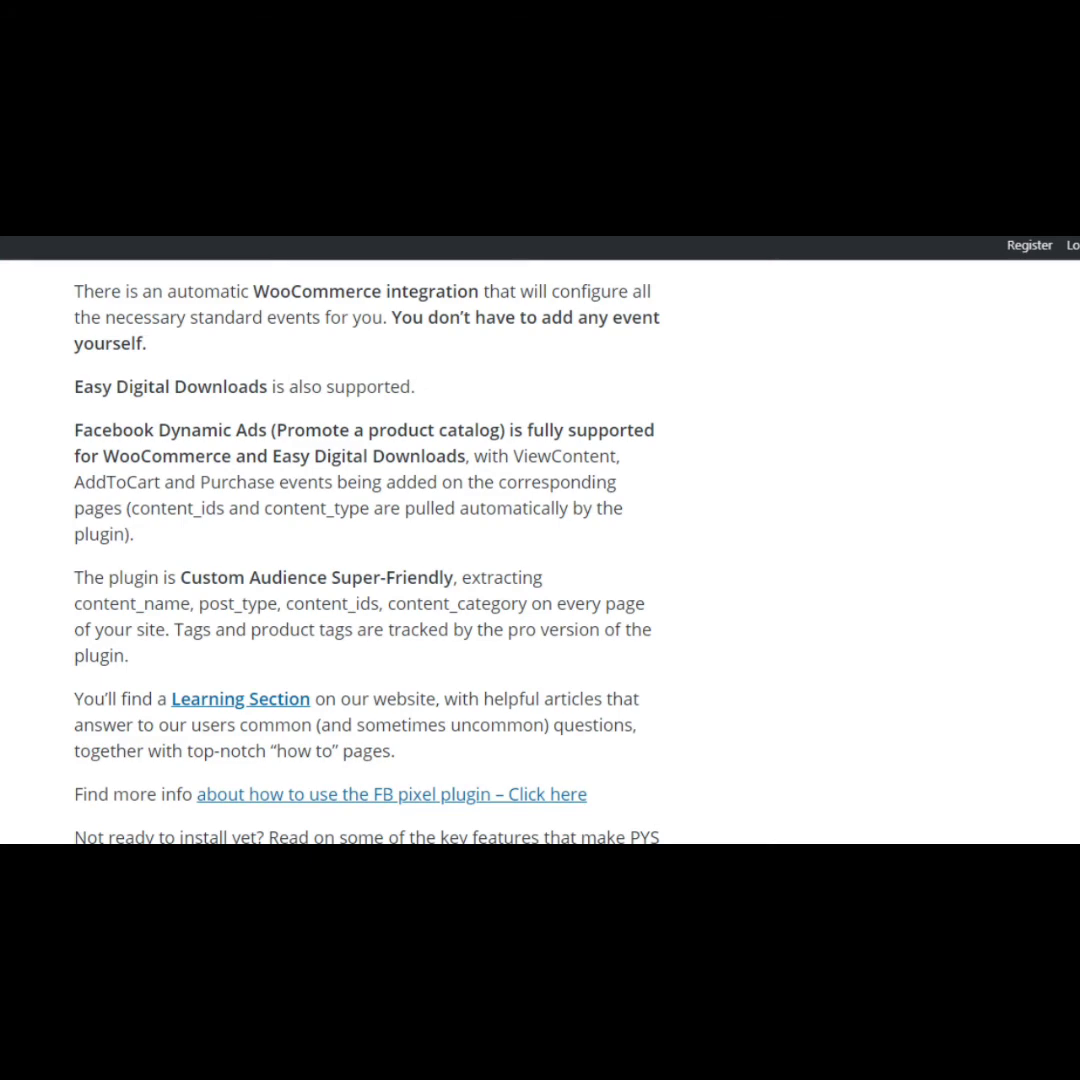
pyautogui.scroll(4, 366, 550)
pyautogui.scroll(6, 304, 497)
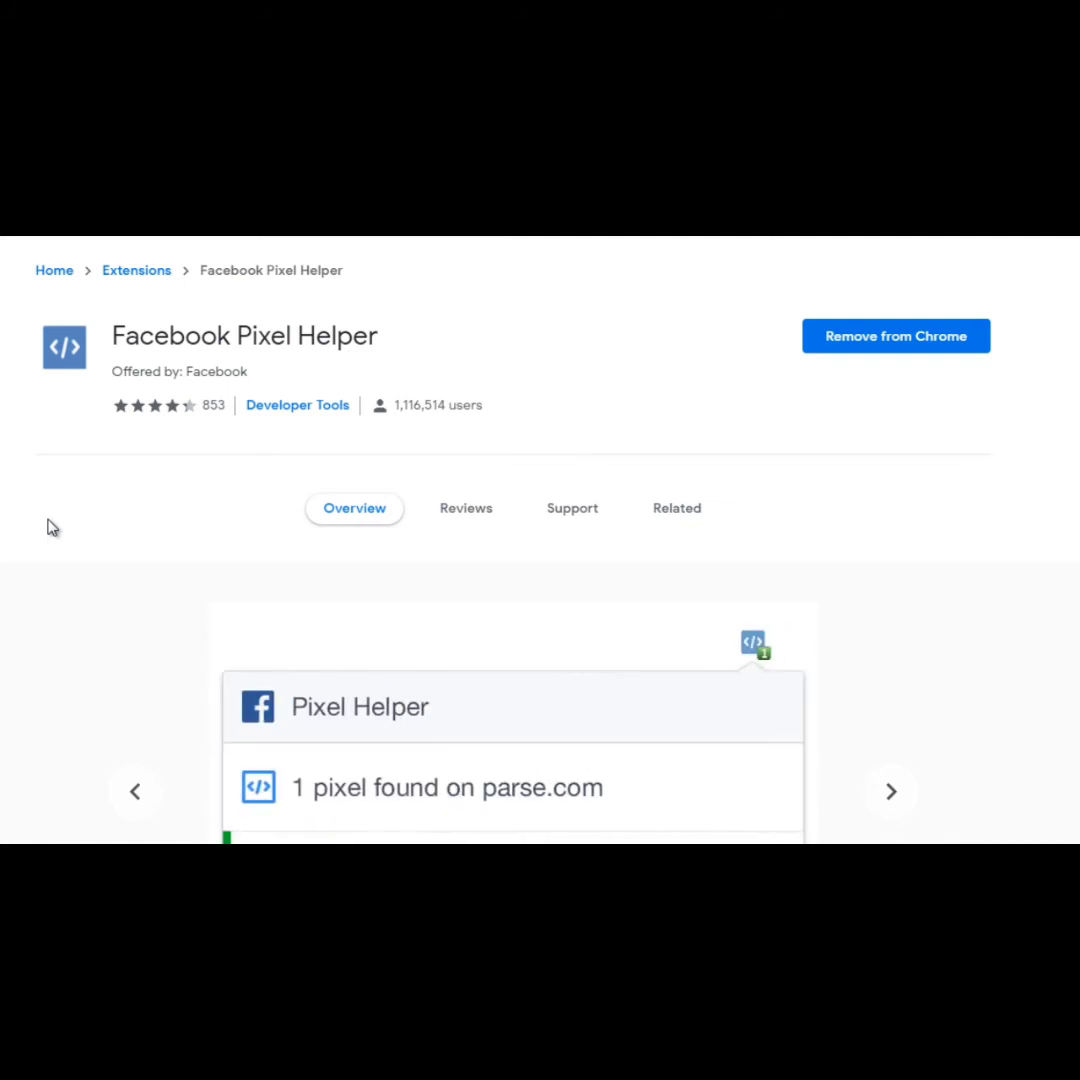
# Step: Examine the Facebook Pixel Helper extension's overview in the Chrome Web Store
pyautogui.scroll(-1, 53, 528)
pyautogui.scroll(1, 53, 528)
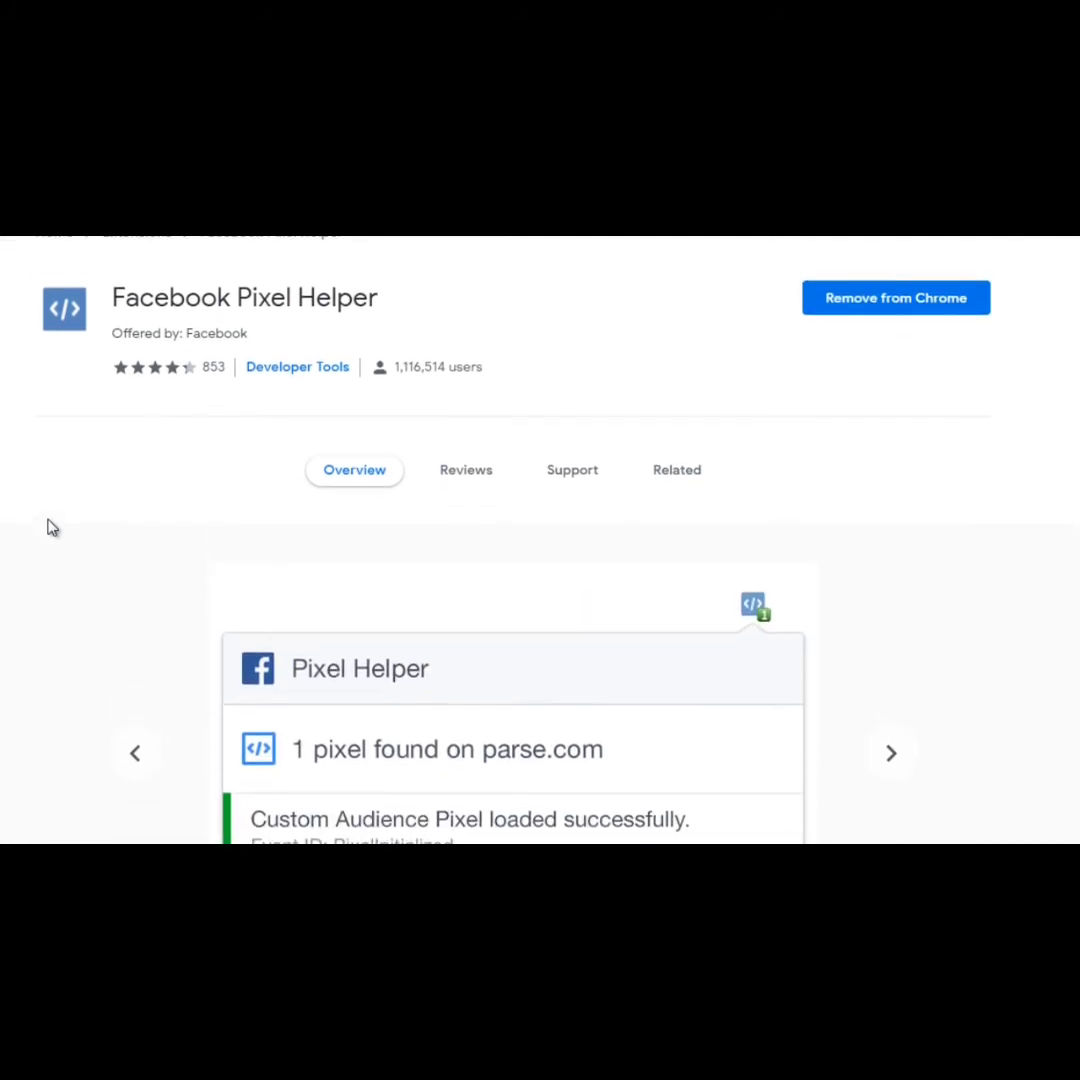
pyautogui.scroll(-1, 53, 528)
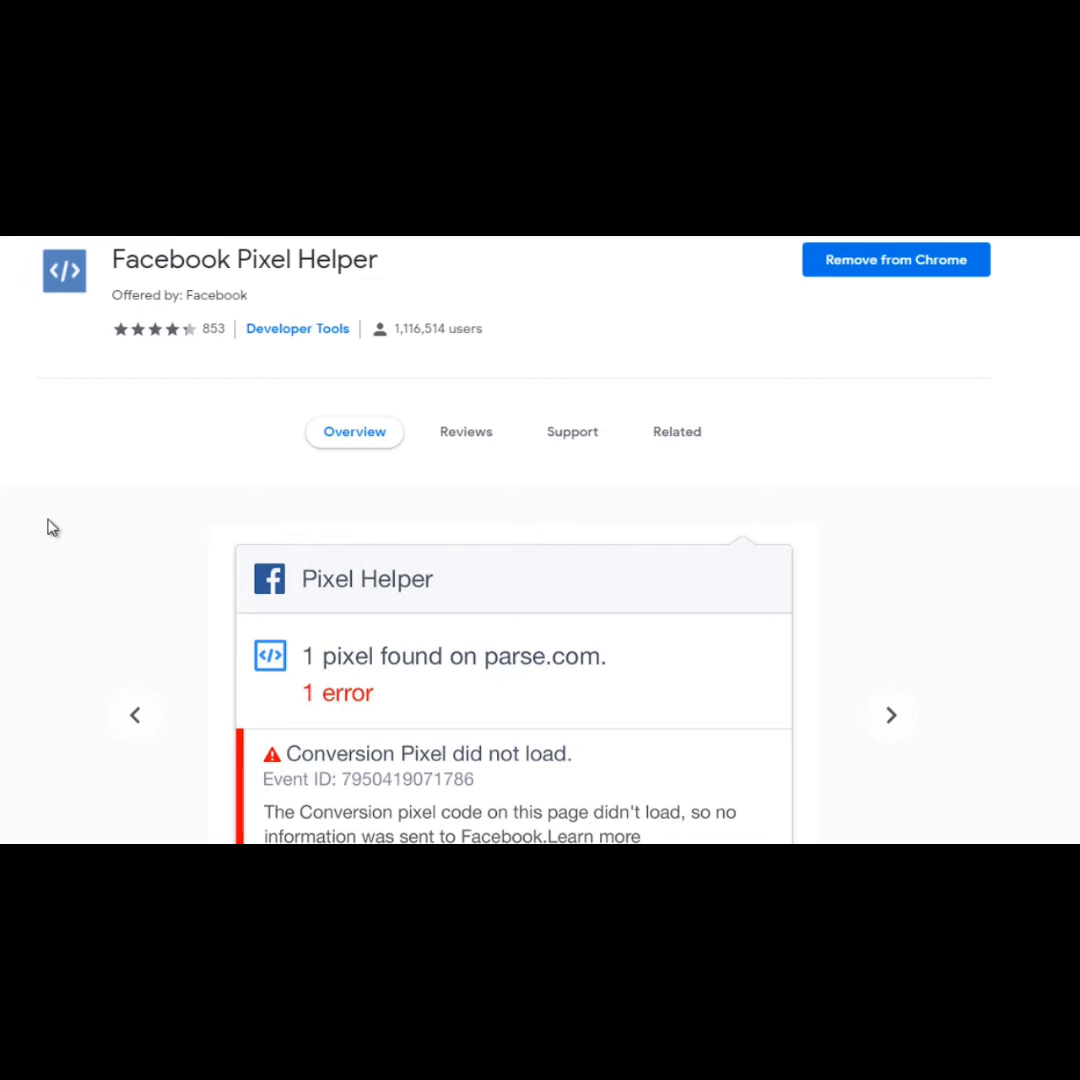
pyautogui.scroll(-2, 52, 528)
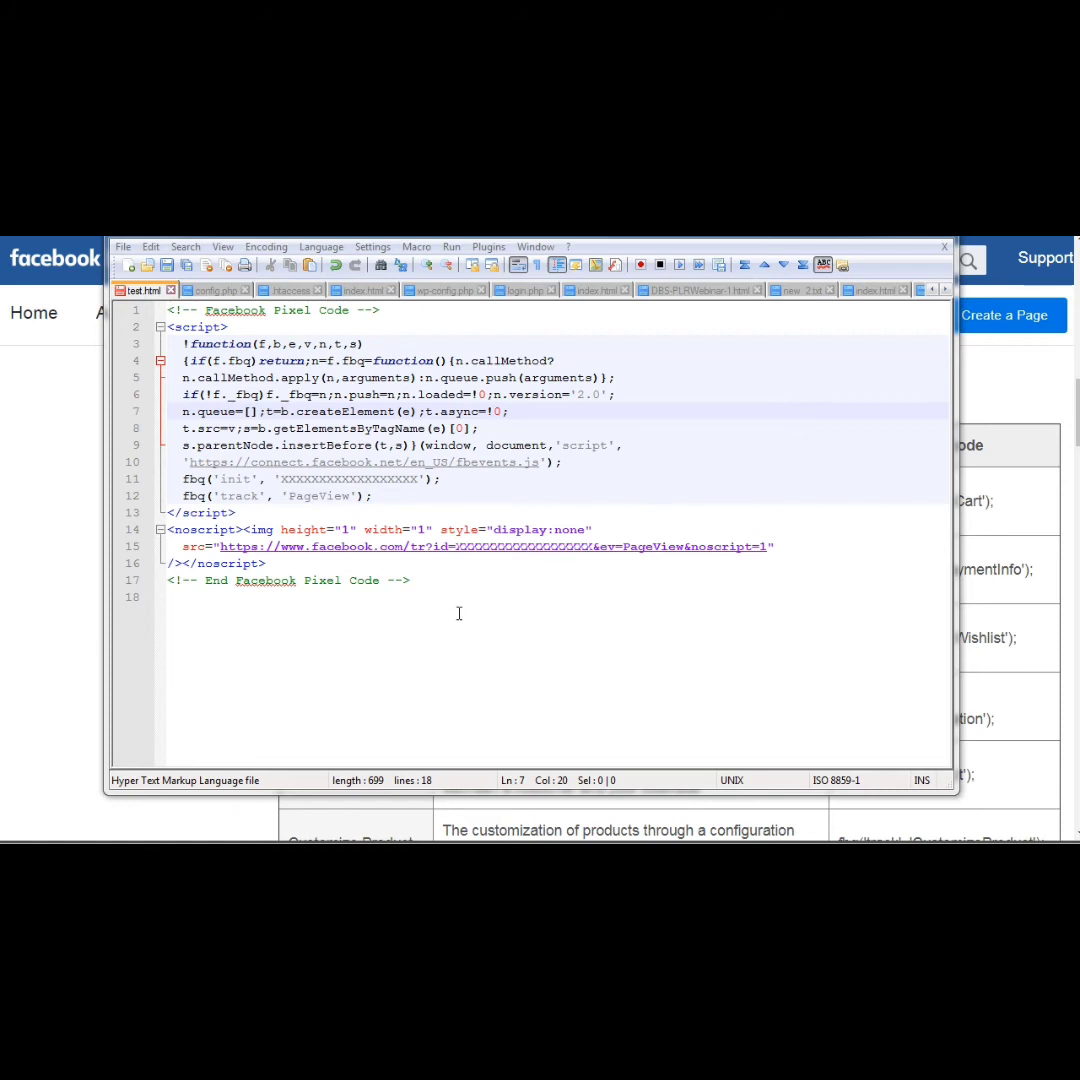
# Step: In test.html in the code editor, highlight the whole Facebook pixel code and the pixel ID placeholder in the init line
pyautogui.moveTo(459, 613); pyautogui.dragTo(158, 318)
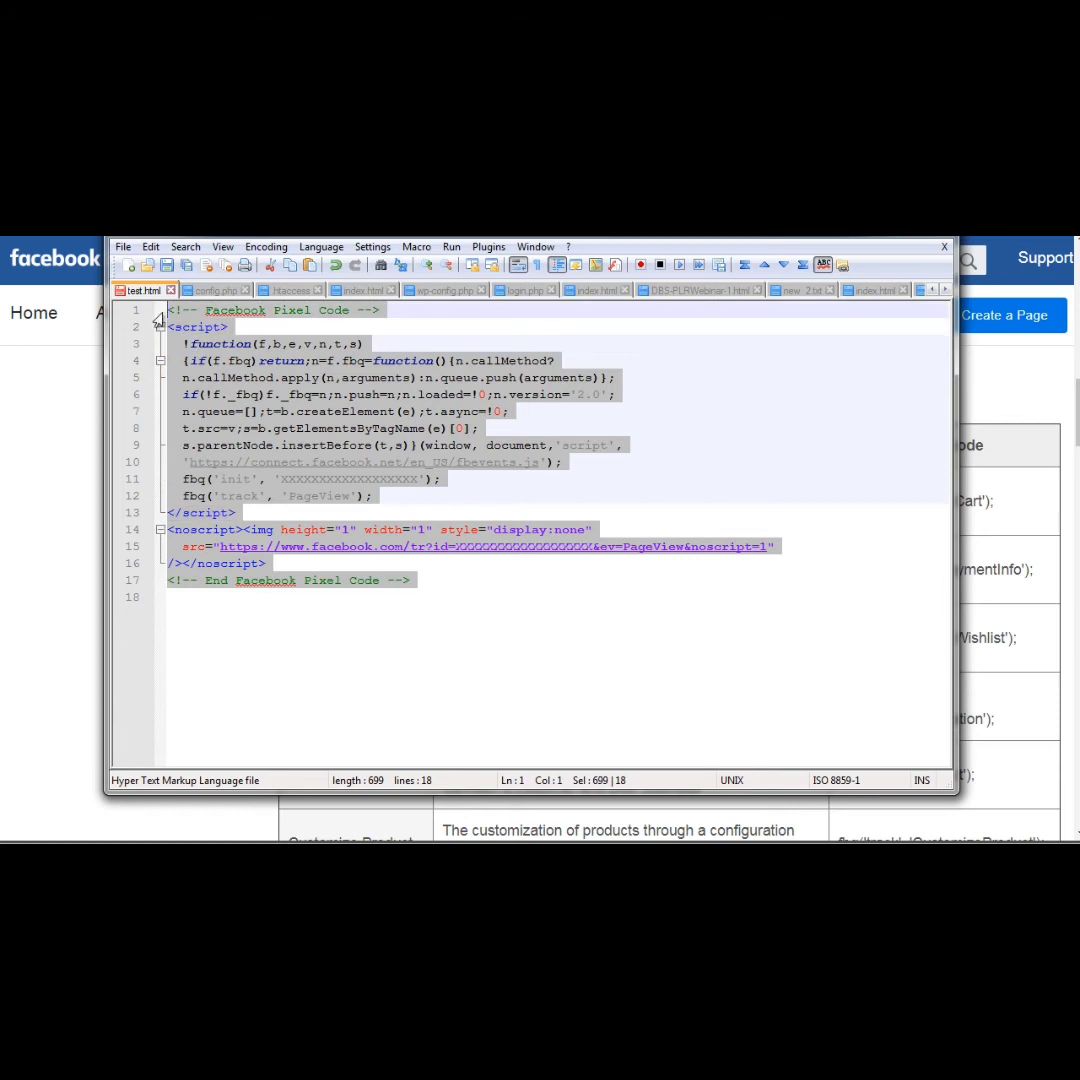
pyautogui.click(274, 428)
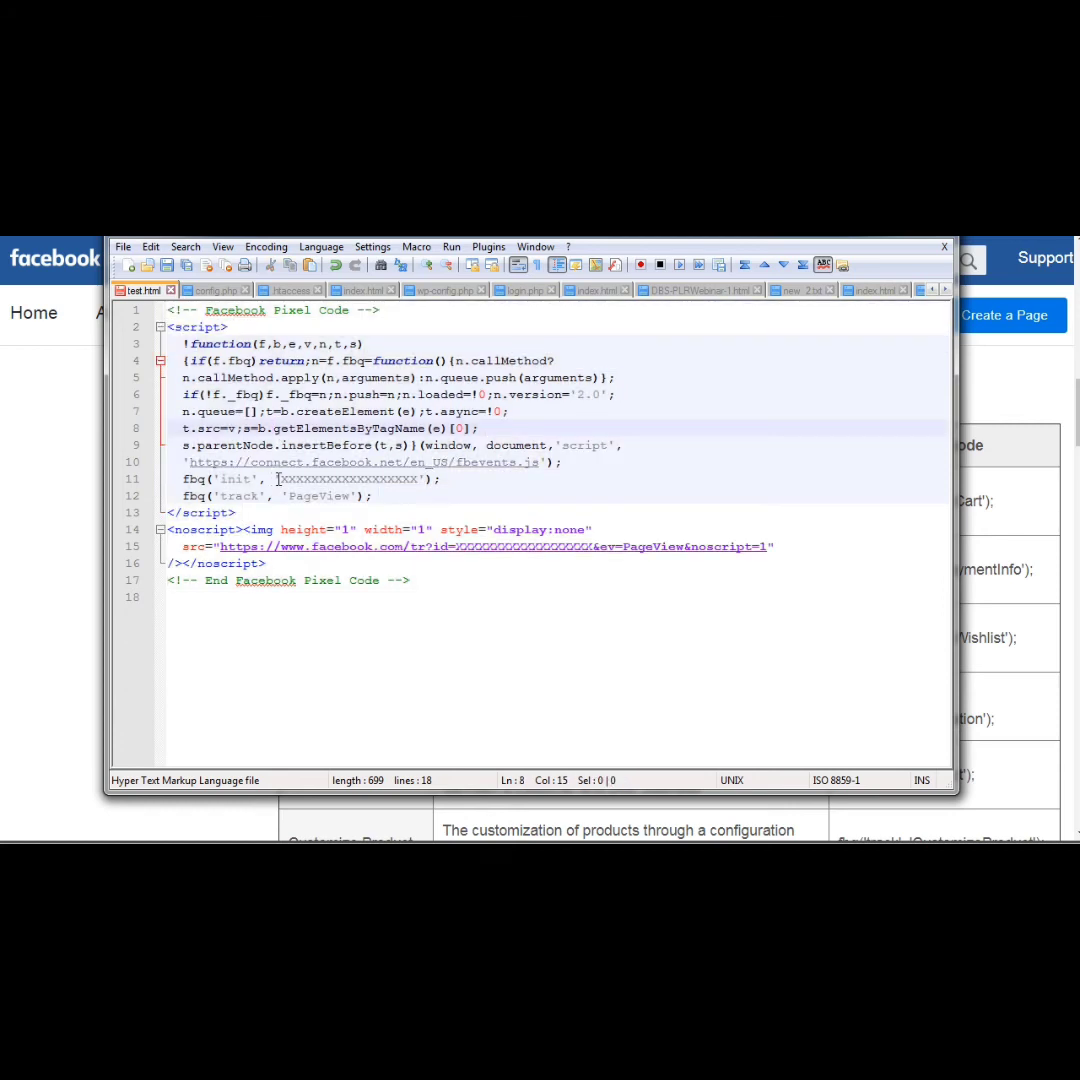
pyautogui.moveTo(280, 479); pyautogui.dragTo(421, 485)
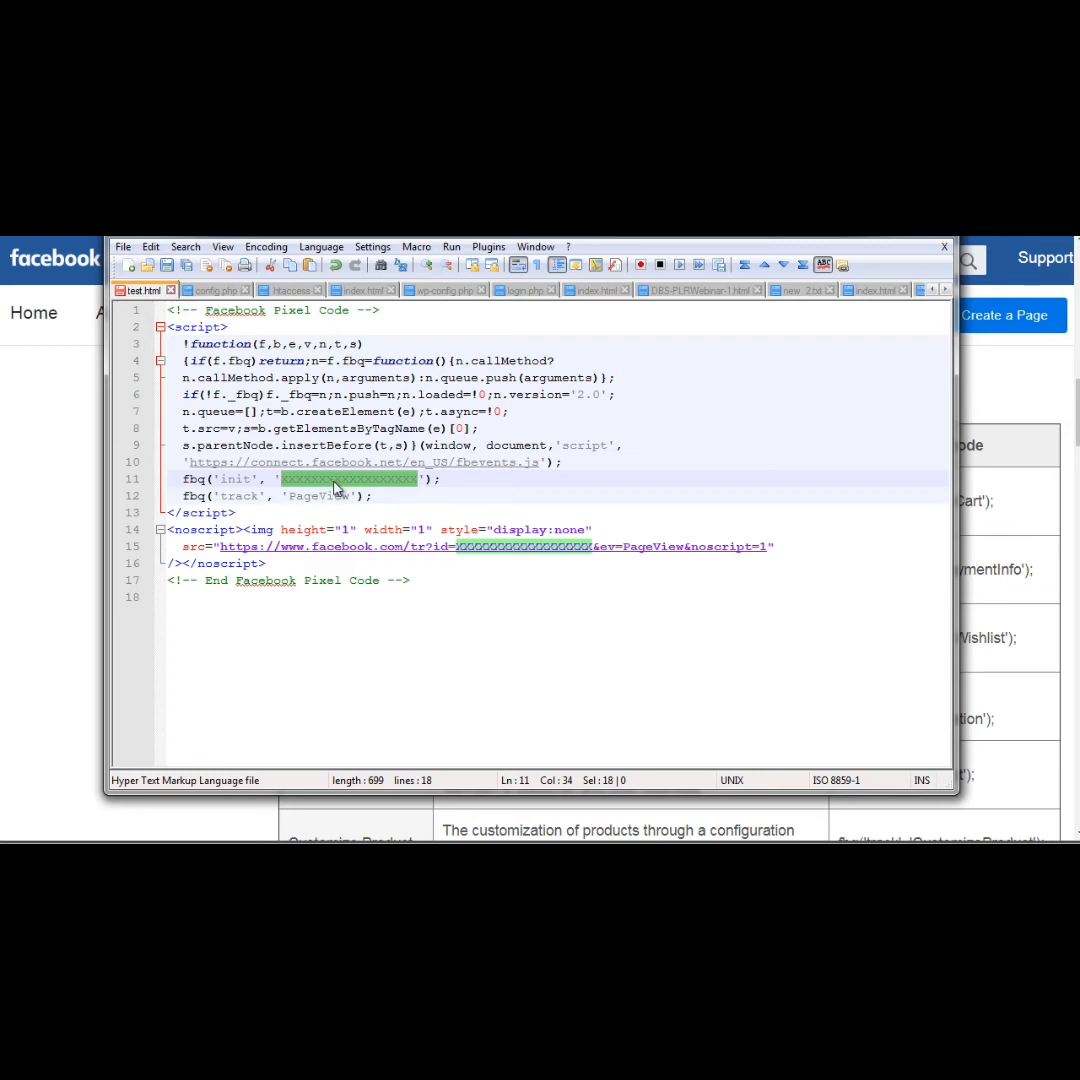
# Step: Return to the Facebook Business help page and highlight the AddToCart and AddPaymentInfo codes and the Complete registration and Contact events
pyautogui.click(62, 431)
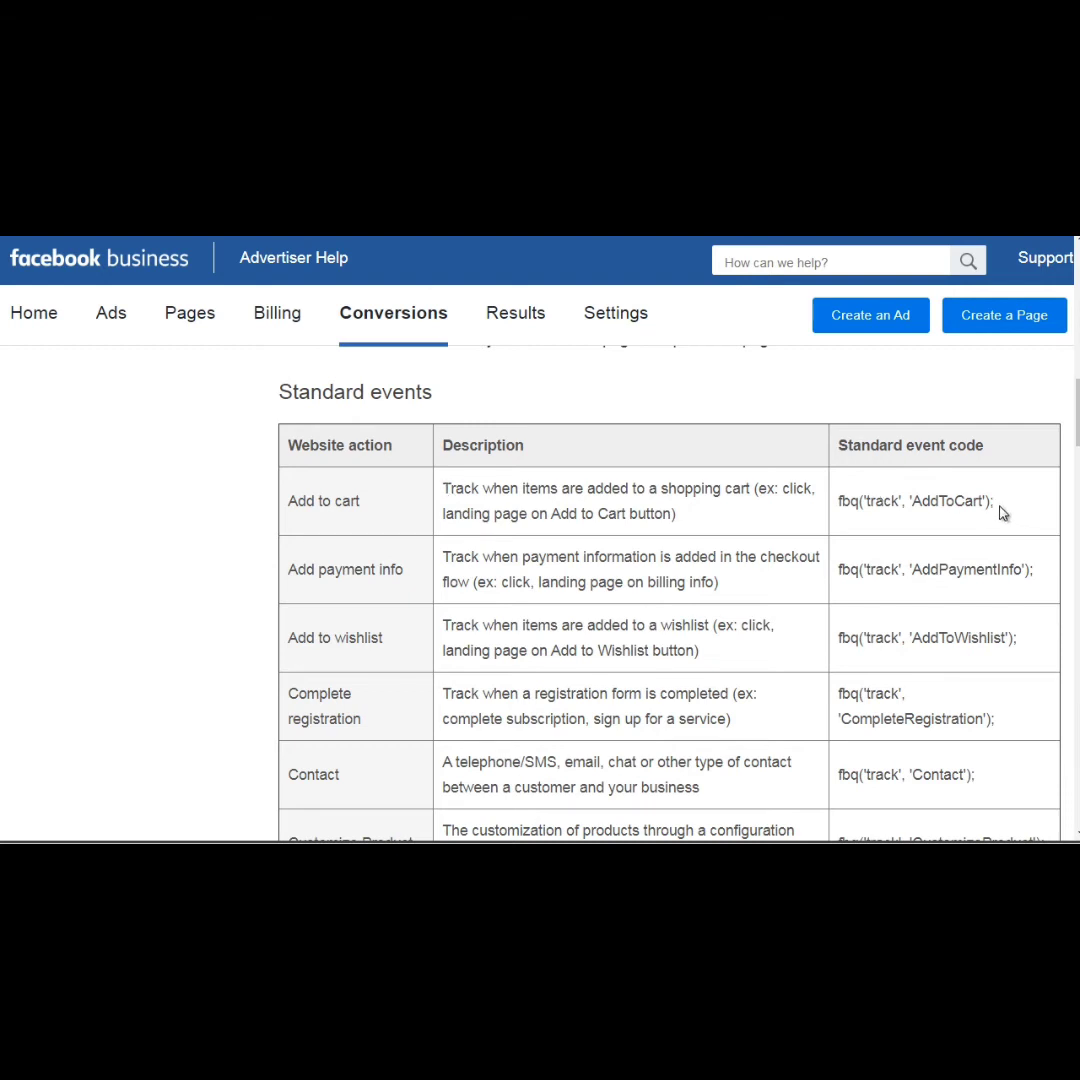
pyautogui.moveTo(995, 508); pyautogui.dragTo(838, 503)
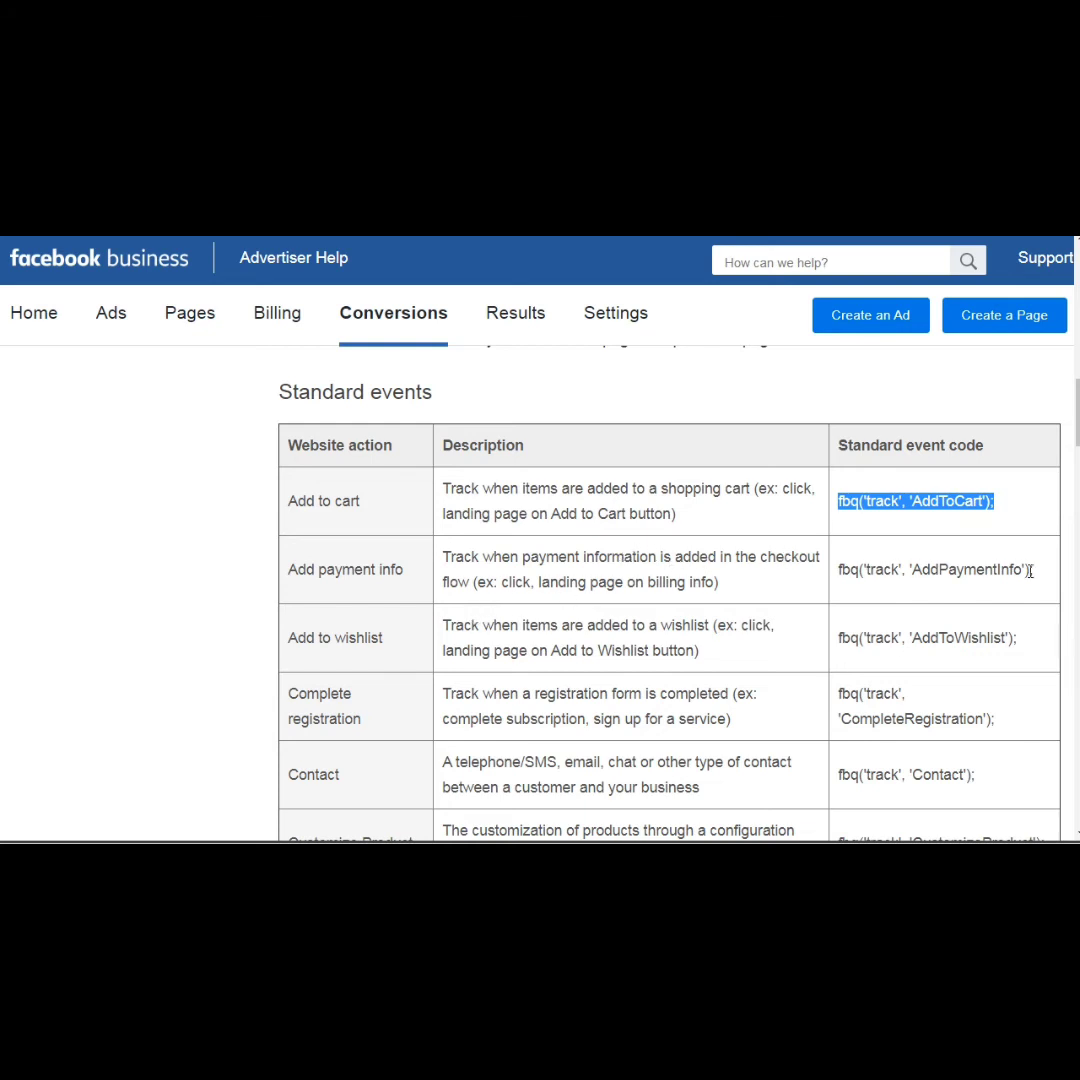
pyautogui.moveTo(1035, 570); pyautogui.dragTo(828, 572)
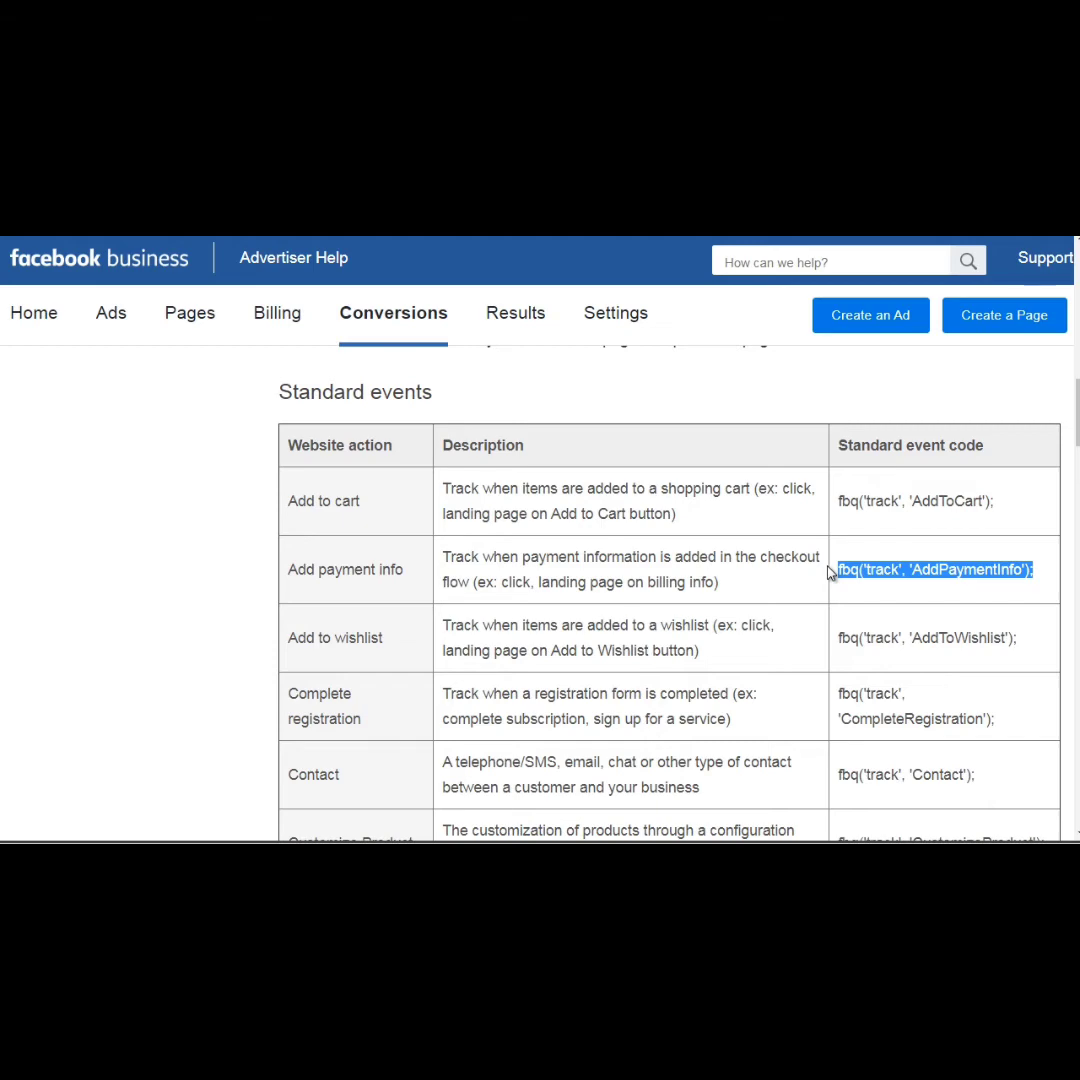
pyautogui.scroll(-2, 828, 572)
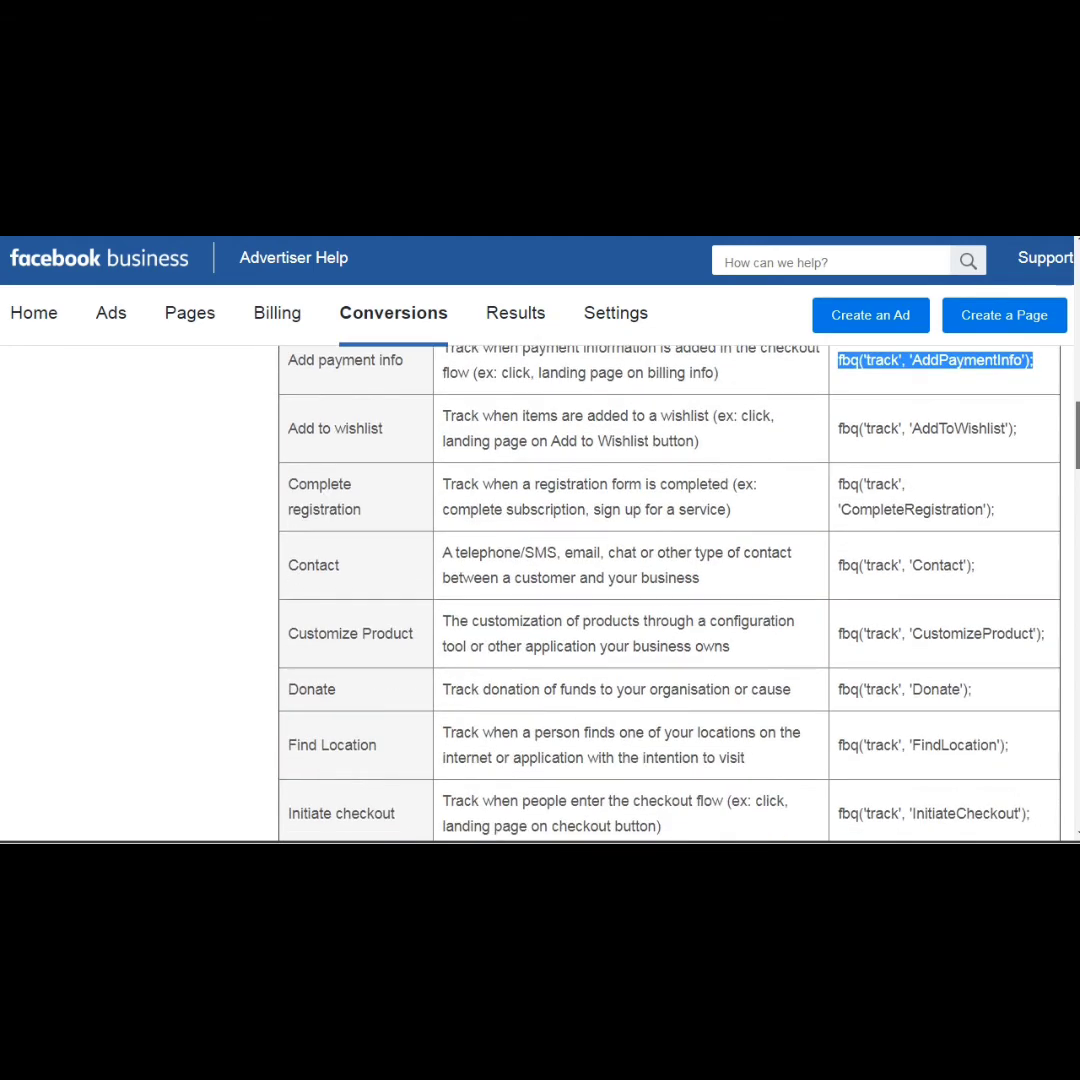
pyautogui.scroll(-1, 670, 592)
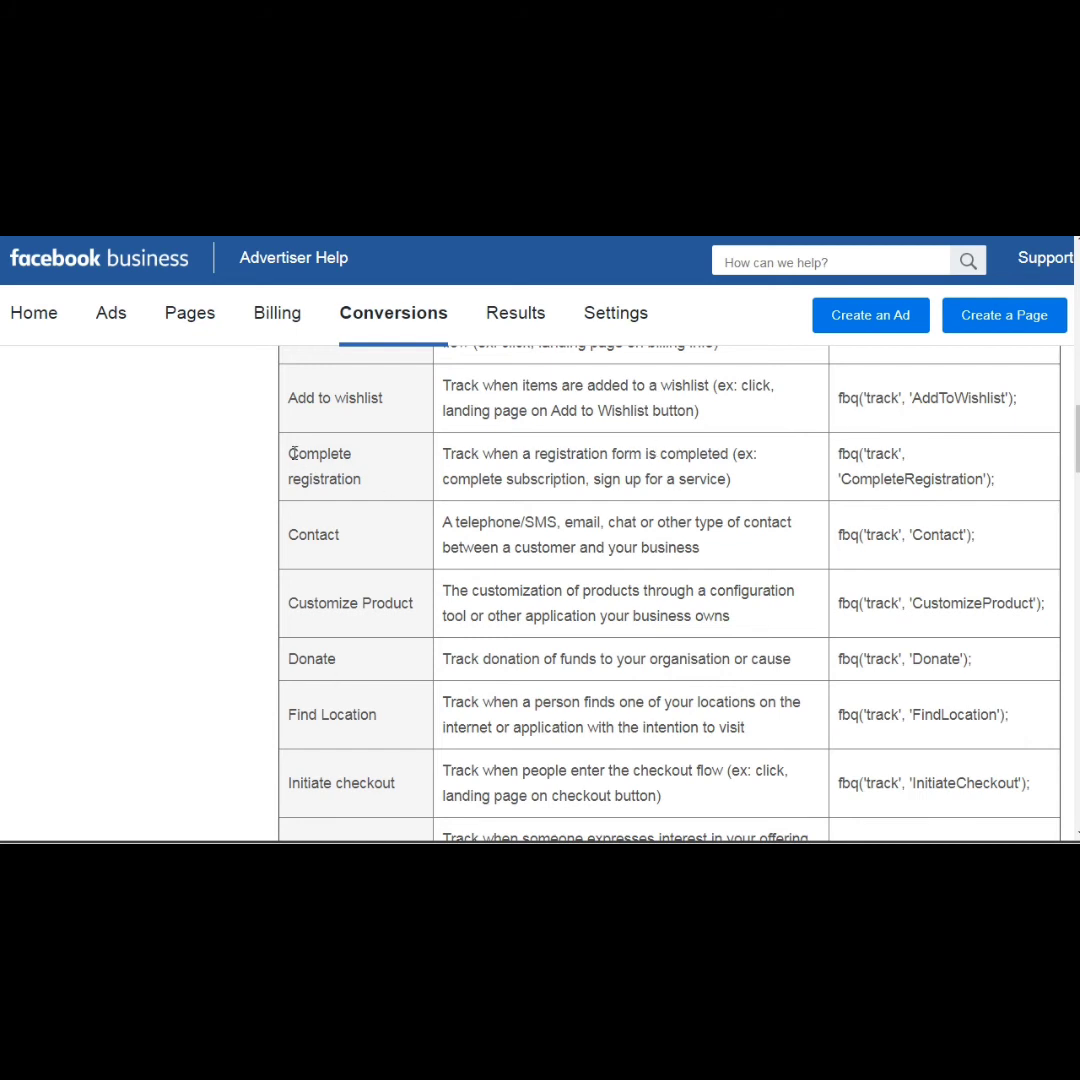
pyautogui.tripleClick(313, 475)
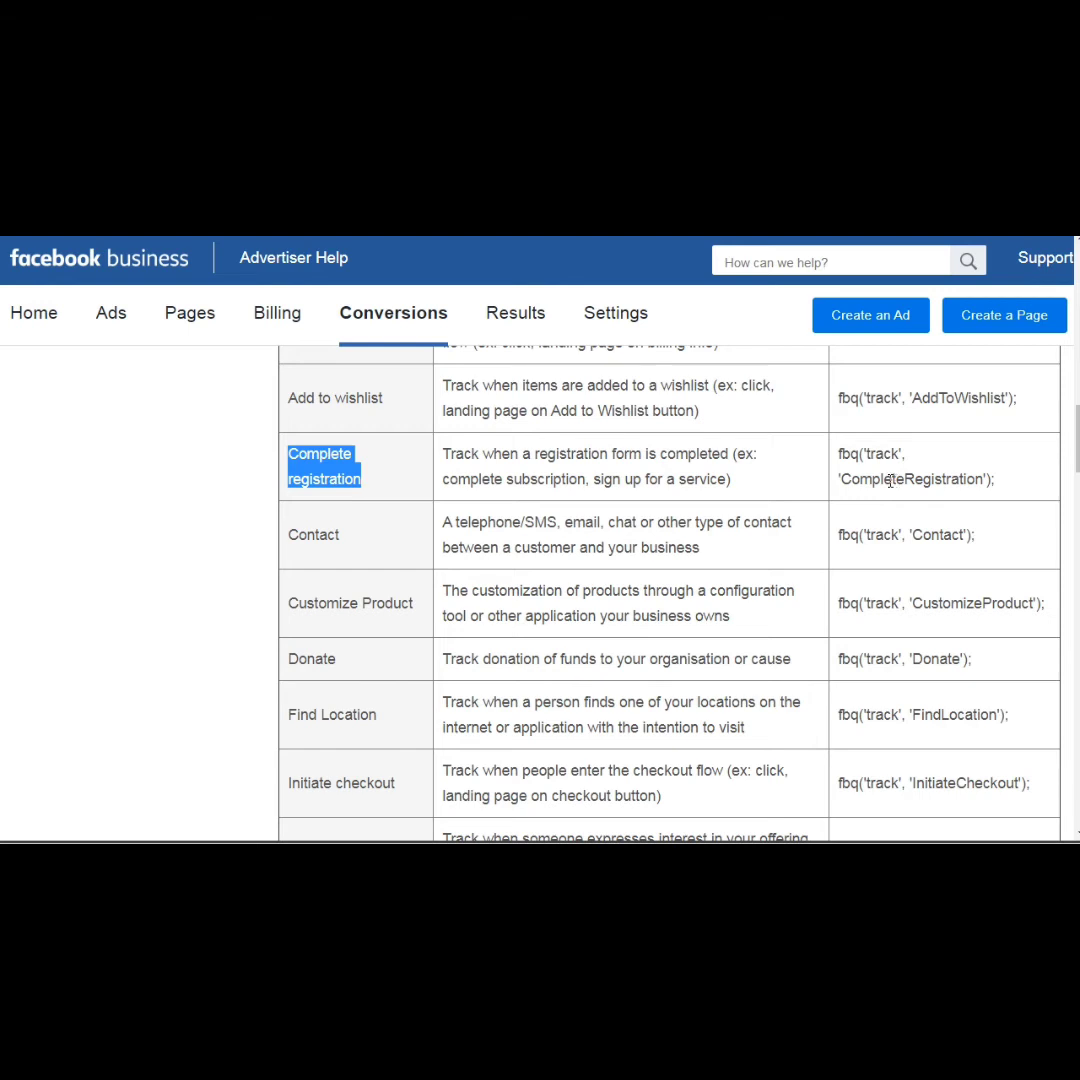
pyautogui.moveTo(288, 535); pyautogui.dragTo(345, 536)
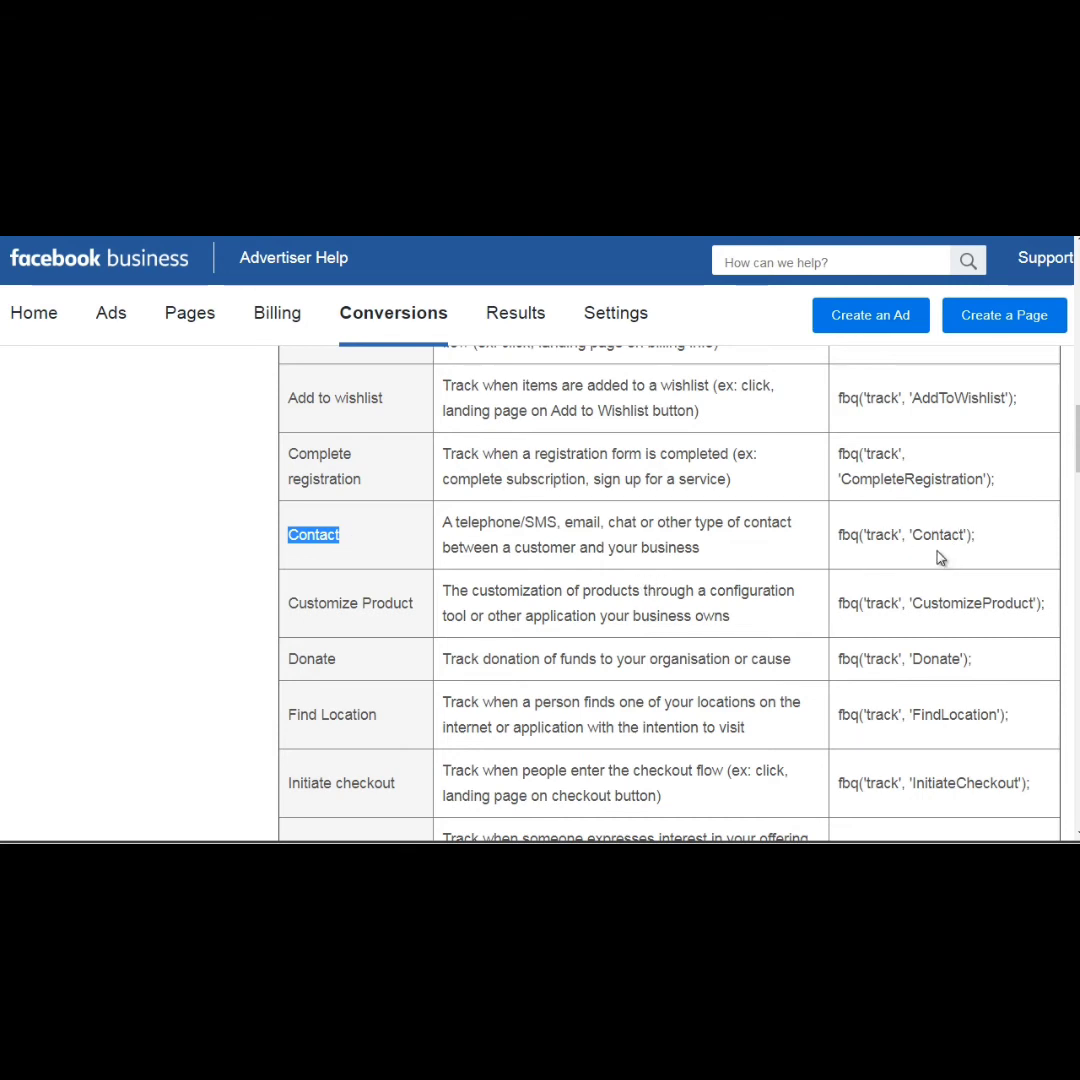
# Step: Highlight the Lead event and its tracking code in the Standard events table
pyautogui.scroll(-3, 670, 590)
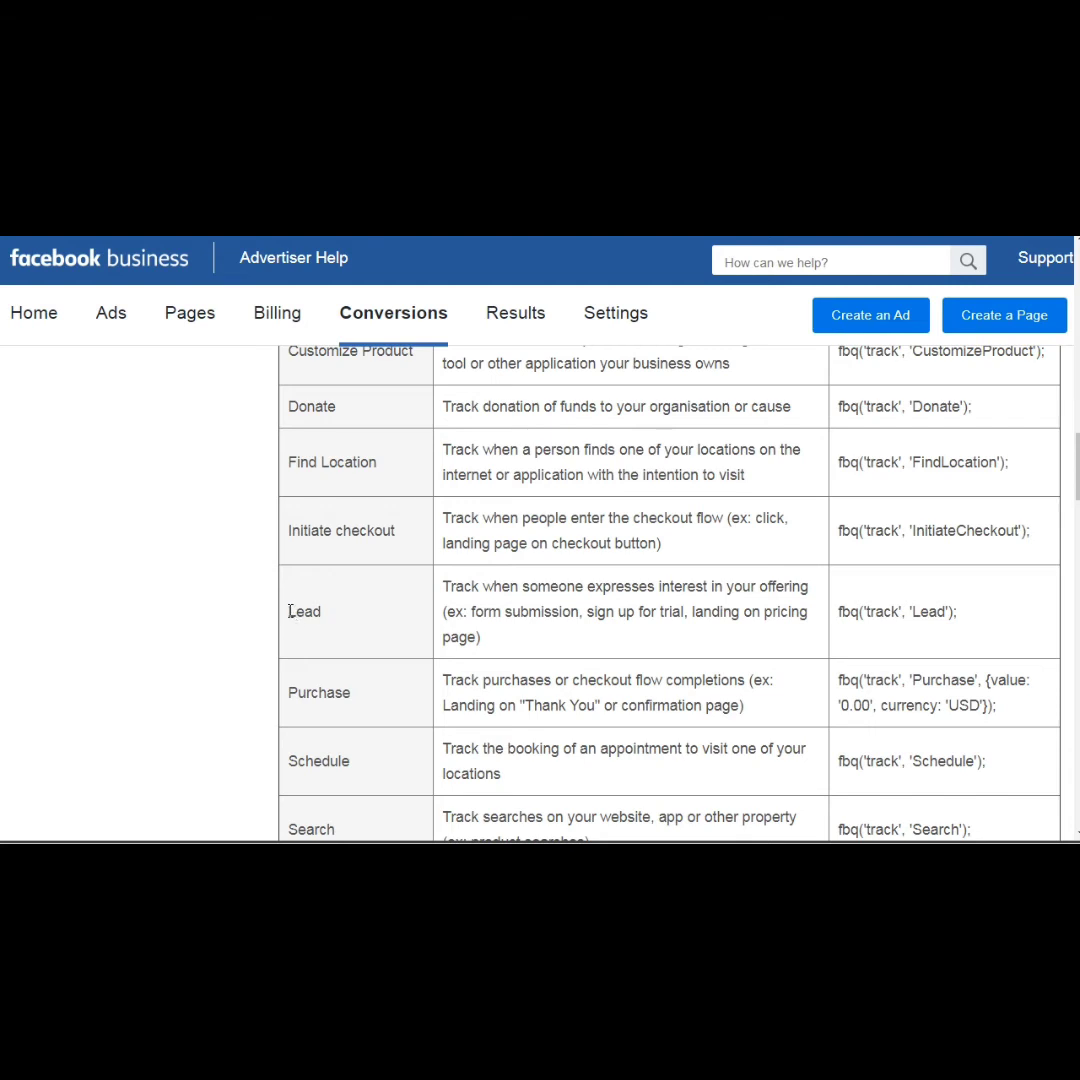
pyautogui.moveTo(289, 613); pyautogui.dragTo(321, 616)
pyautogui.moveTo(964, 622); pyautogui.dragTo(833, 628)
pyautogui.scroll(-3, 1039, 489)
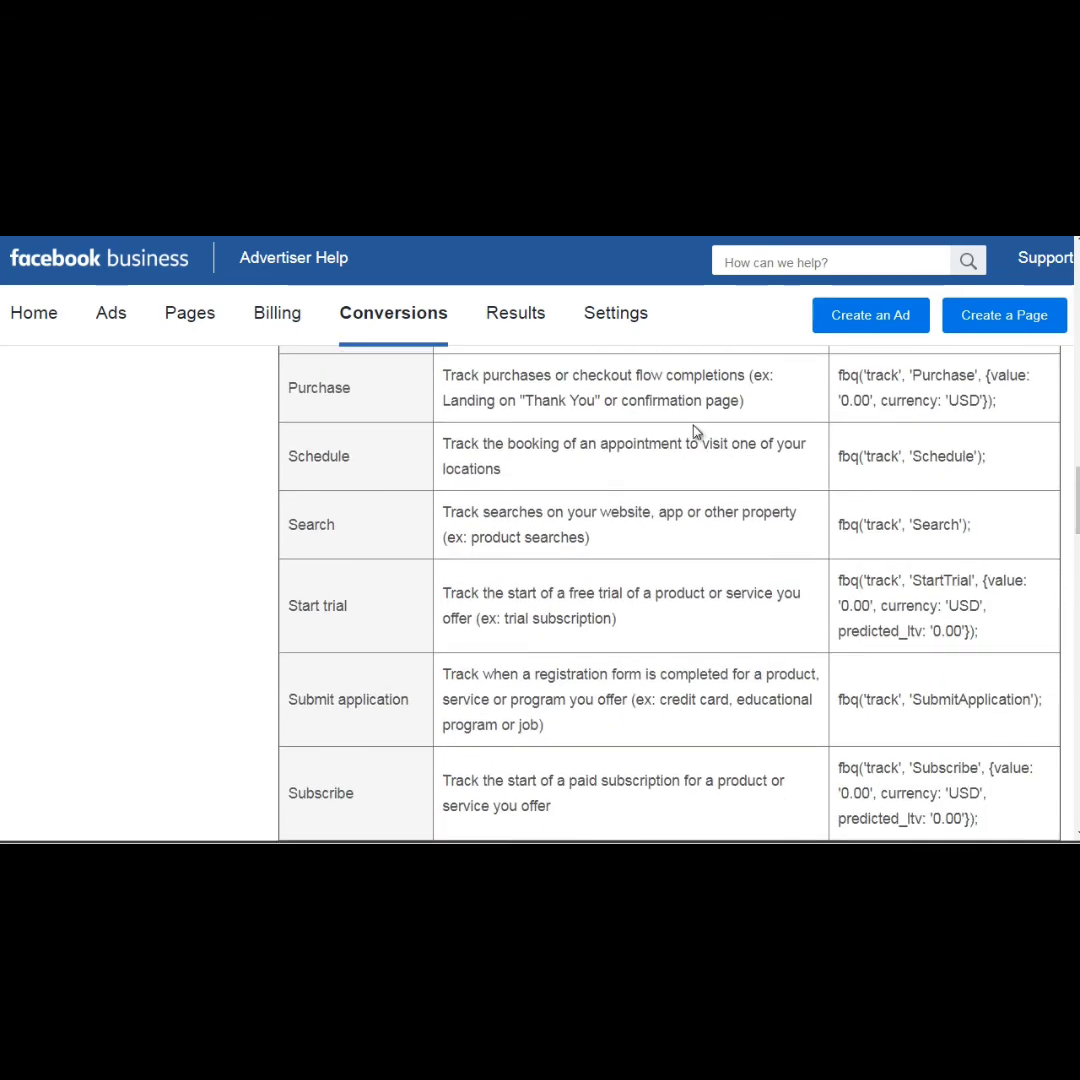
# Step: Highlight the Purchase event code with its currency and value parameters, and the ViewContent event code
pyautogui.moveTo(1015, 402); pyautogui.dragTo(841, 373)
pyautogui.click(841, 375)
pyautogui.moveTo(979, 400); pyautogui.dragTo(947, 400)
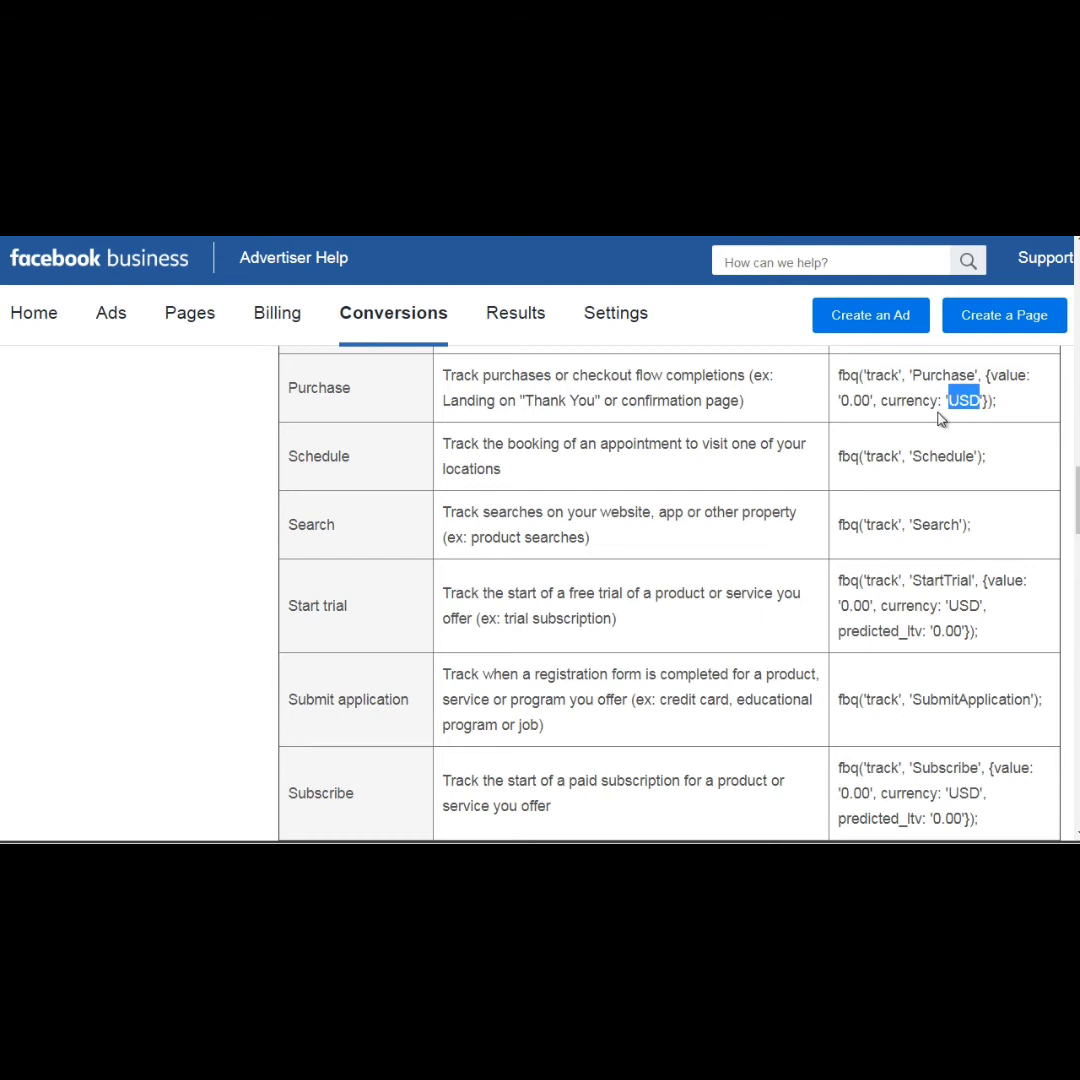
pyautogui.moveTo(870, 400); pyautogui.dragTo(842, 402)
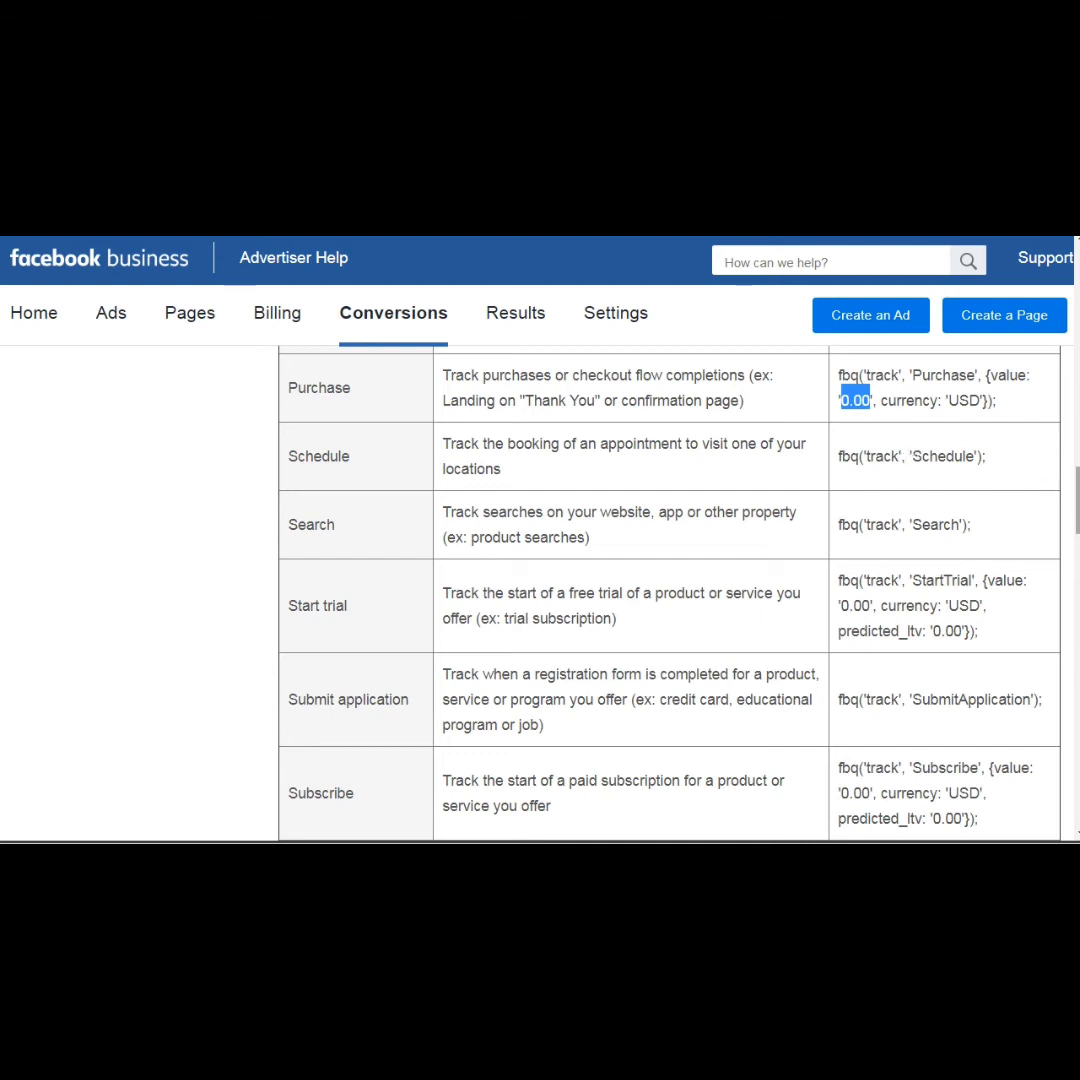
pyautogui.scroll(-2, 905, 460)
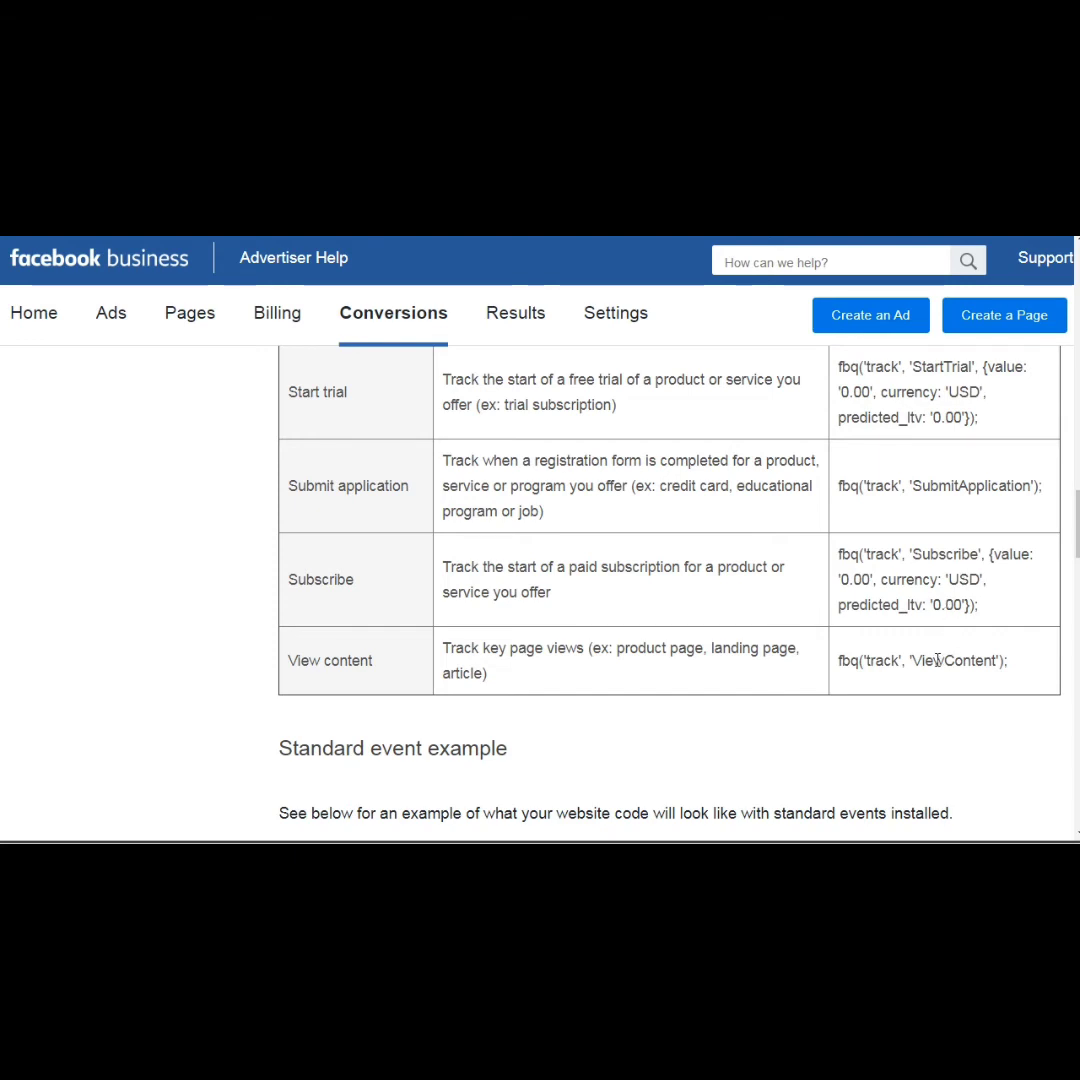
pyautogui.moveTo(1008, 664); pyautogui.dragTo(830, 665)
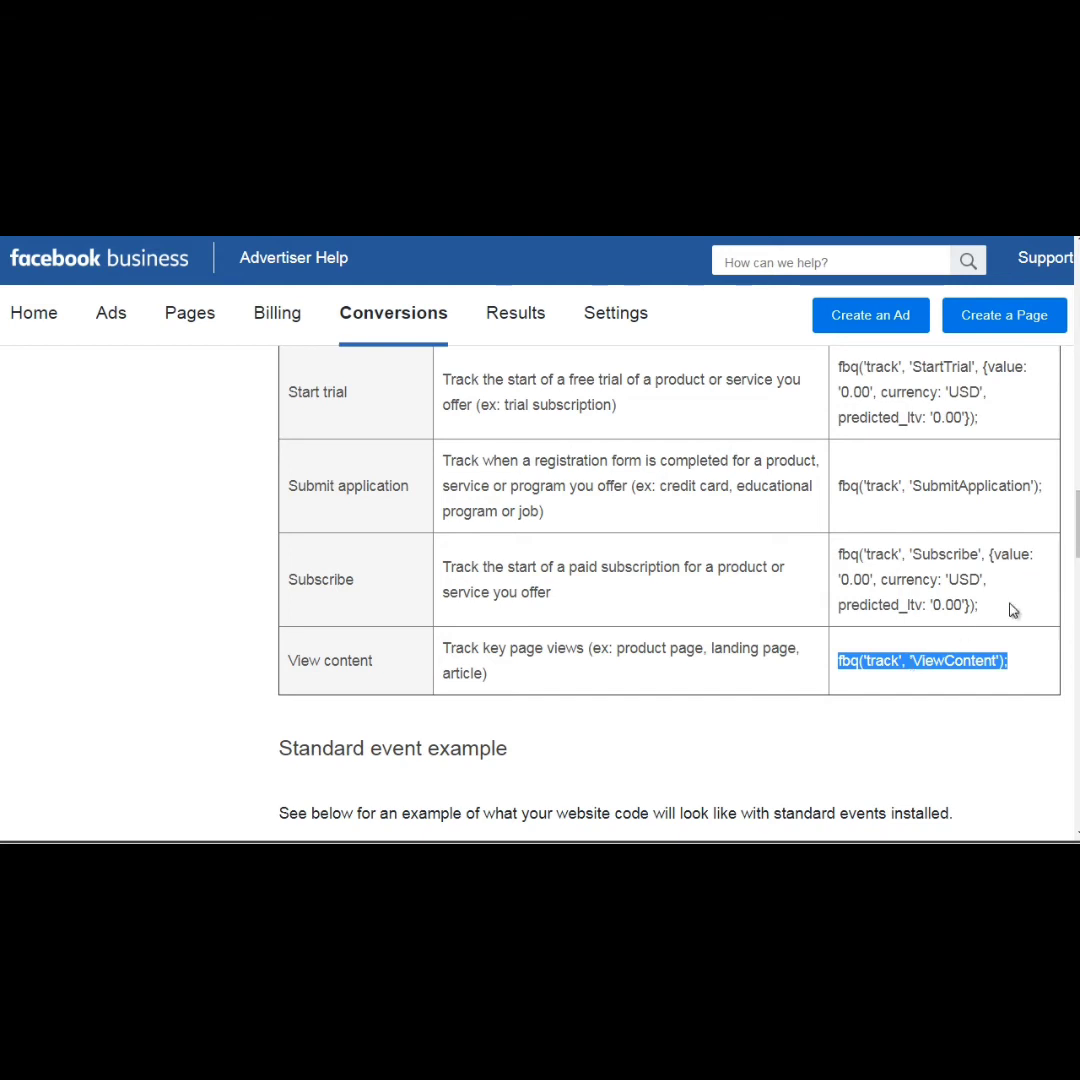
# Step: Copy the ViewContent event code from the Standard events table, switch to test.html in the code editor, and highlight its PageView track line
pyautogui.rightClick(893, 668)
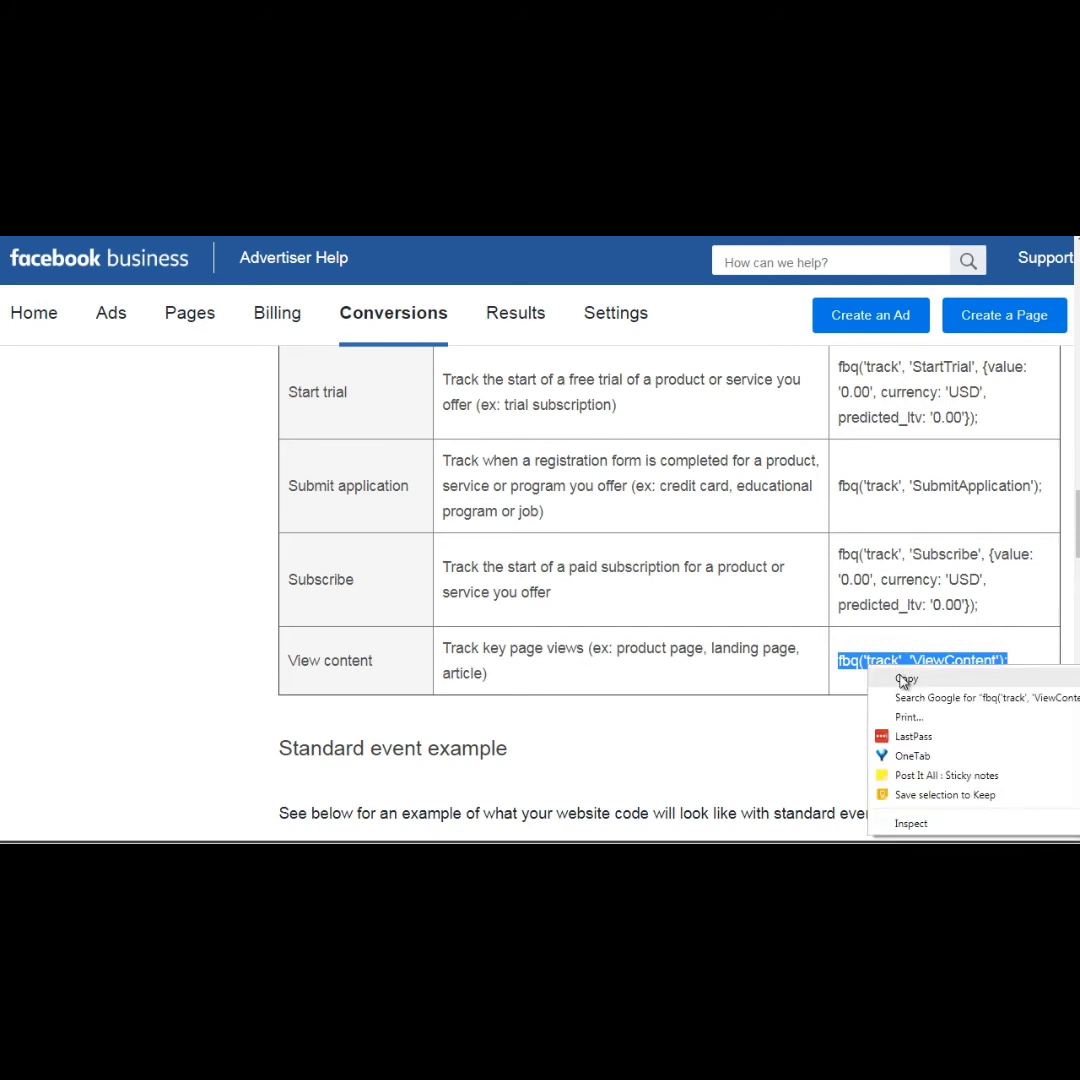
pyautogui.click(903, 680)
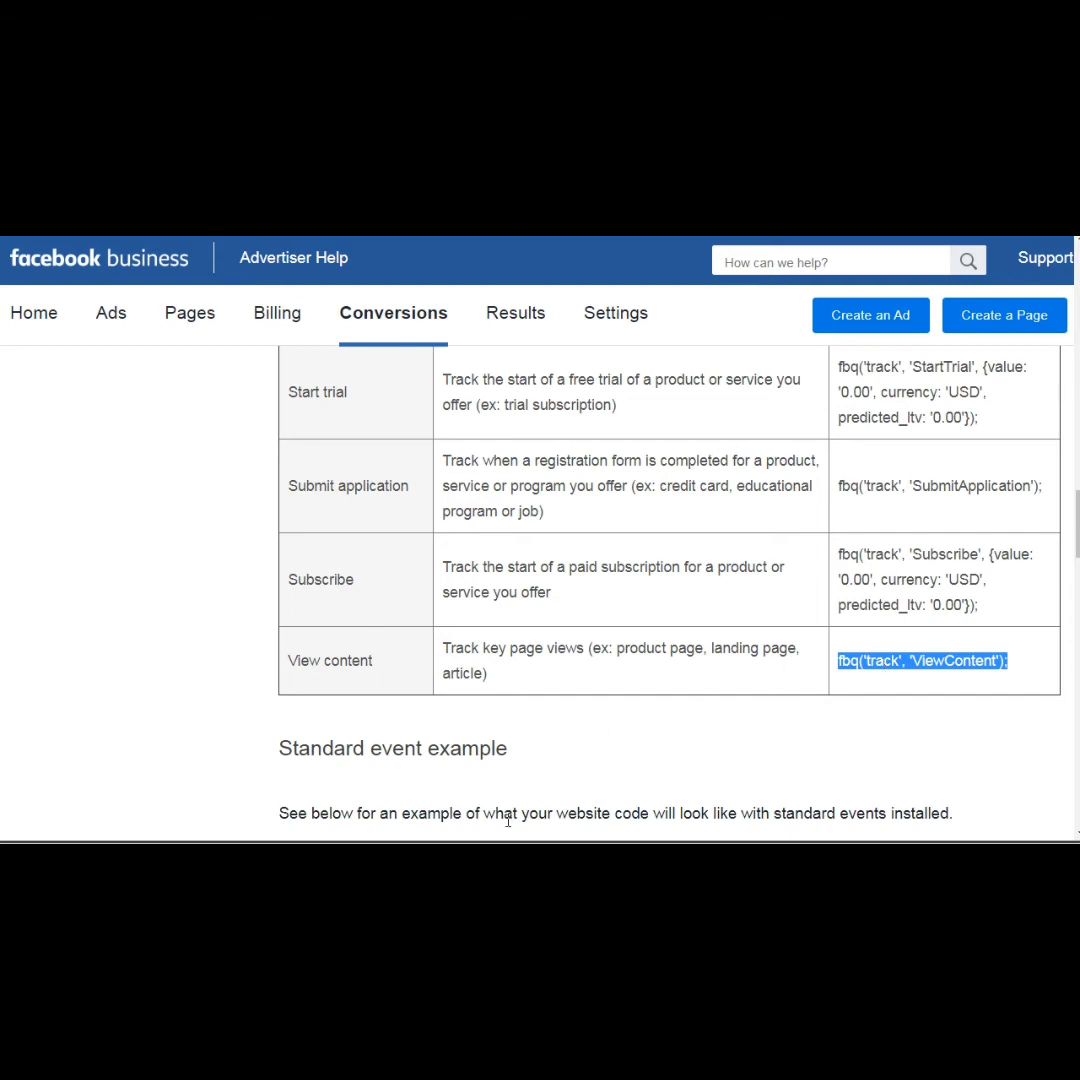
pyautogui.hotkey('alt', 'Tab')
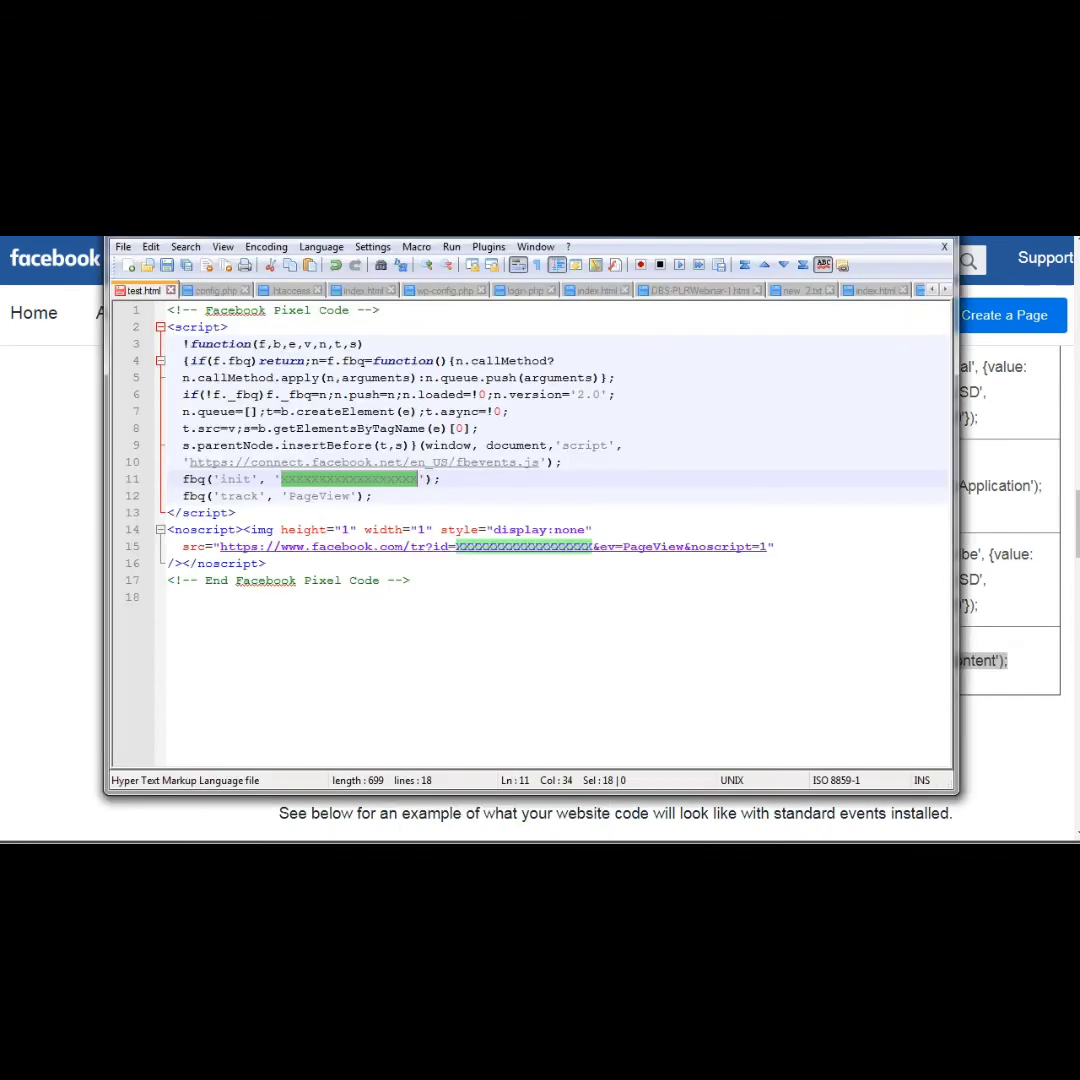
pyautogui.moveTo(454, 246); pyautogui.dragTo(452, 241)
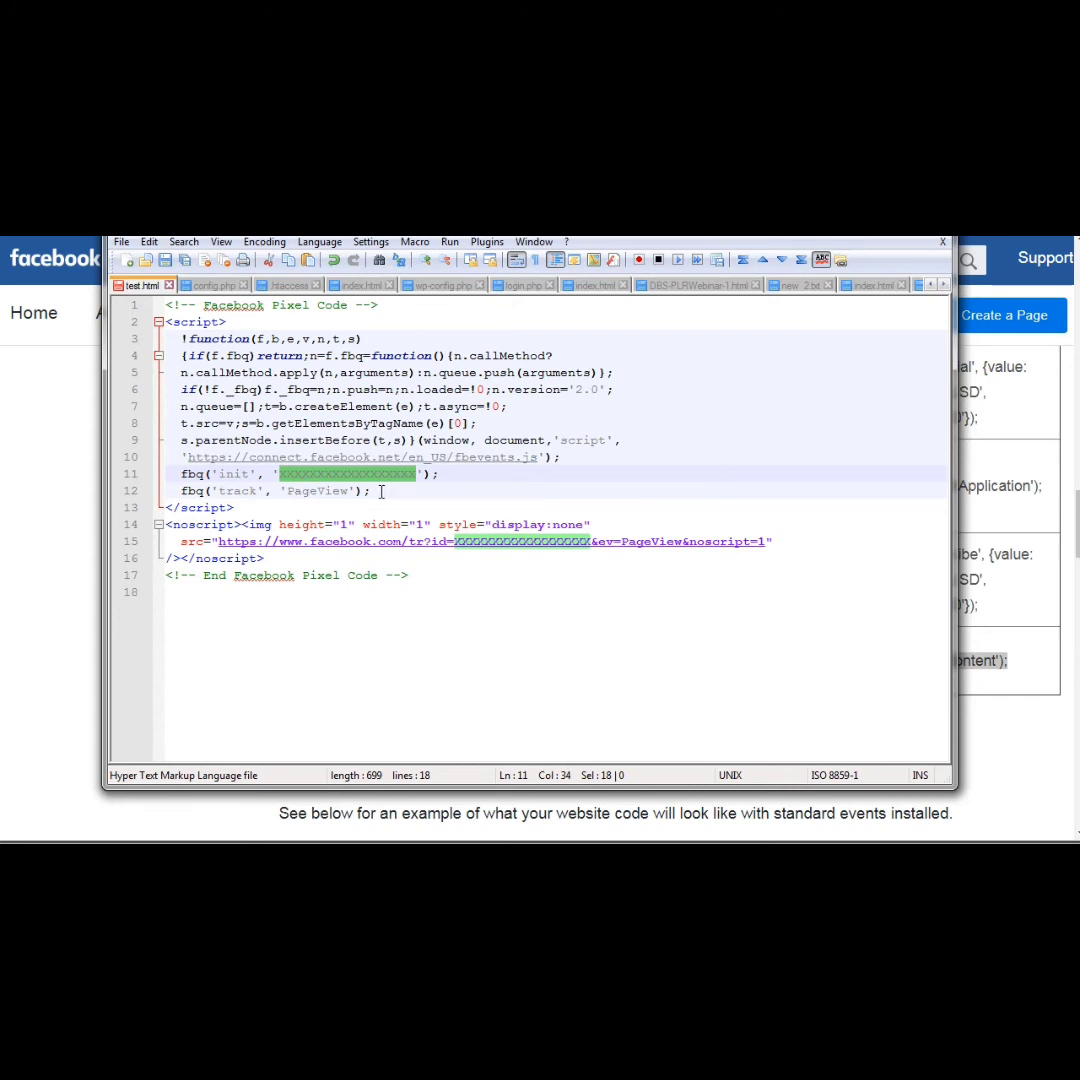
pyautogui.moveTo(380, 491); pyautogui.dragTo(180, 491)
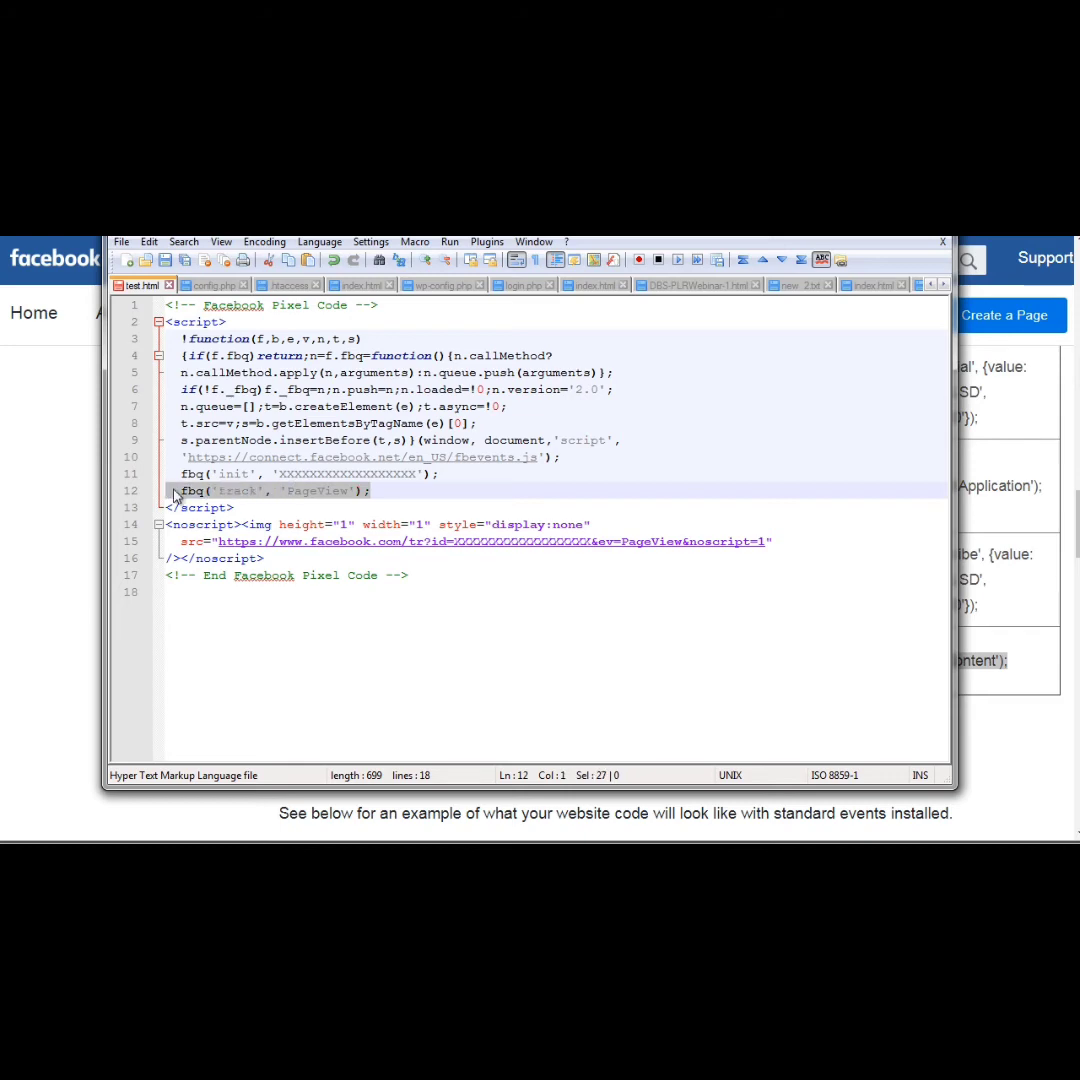
pyautogui.click(186, 491)
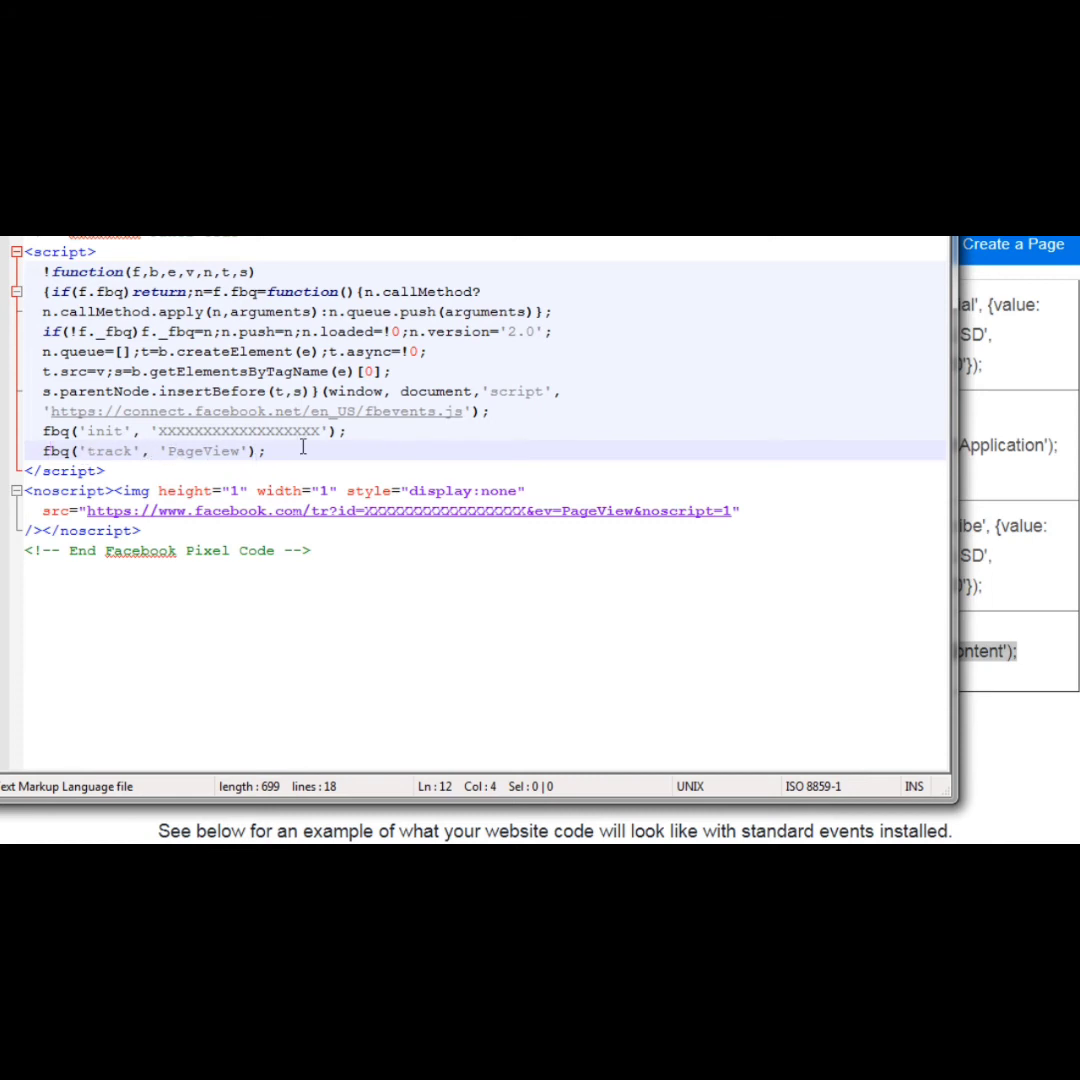
# Step: Insert the line fbq('track', 'ViewContent'); below the PageView line and remove its extra indentation so both lines align
pyautogui.click(283, 457)
pyautogui.press('Return')
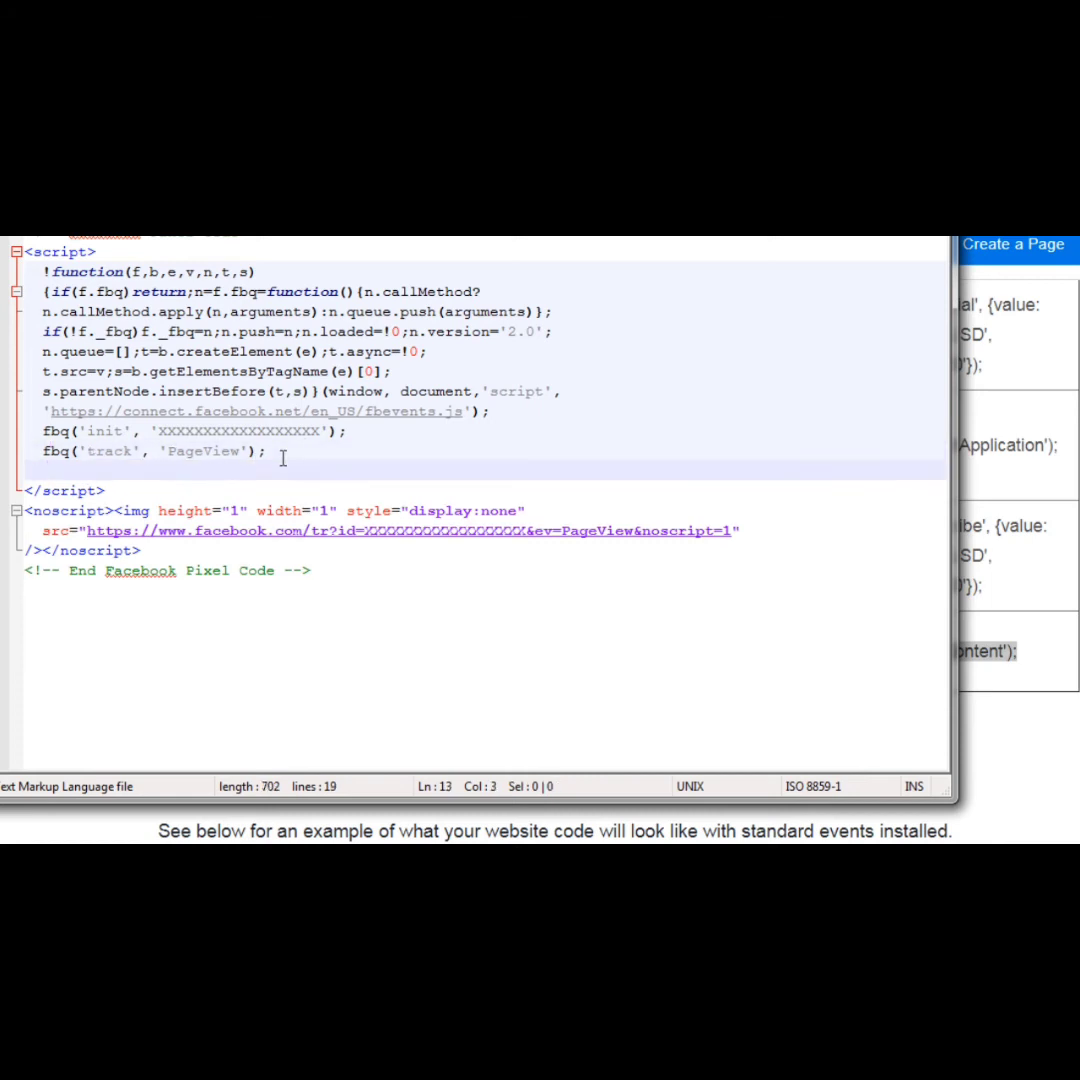
pyautogui.hotkey('ctrl', 'v')
pyautogui.press('Left')
pyautogui.press('Left')
pyautogui.press('Left')
pyautogui.press('Left')
pyautogui.press('Left')
pyautogui.press('Left')
pyautogui.press('Left')
pyautogui.press('Left')
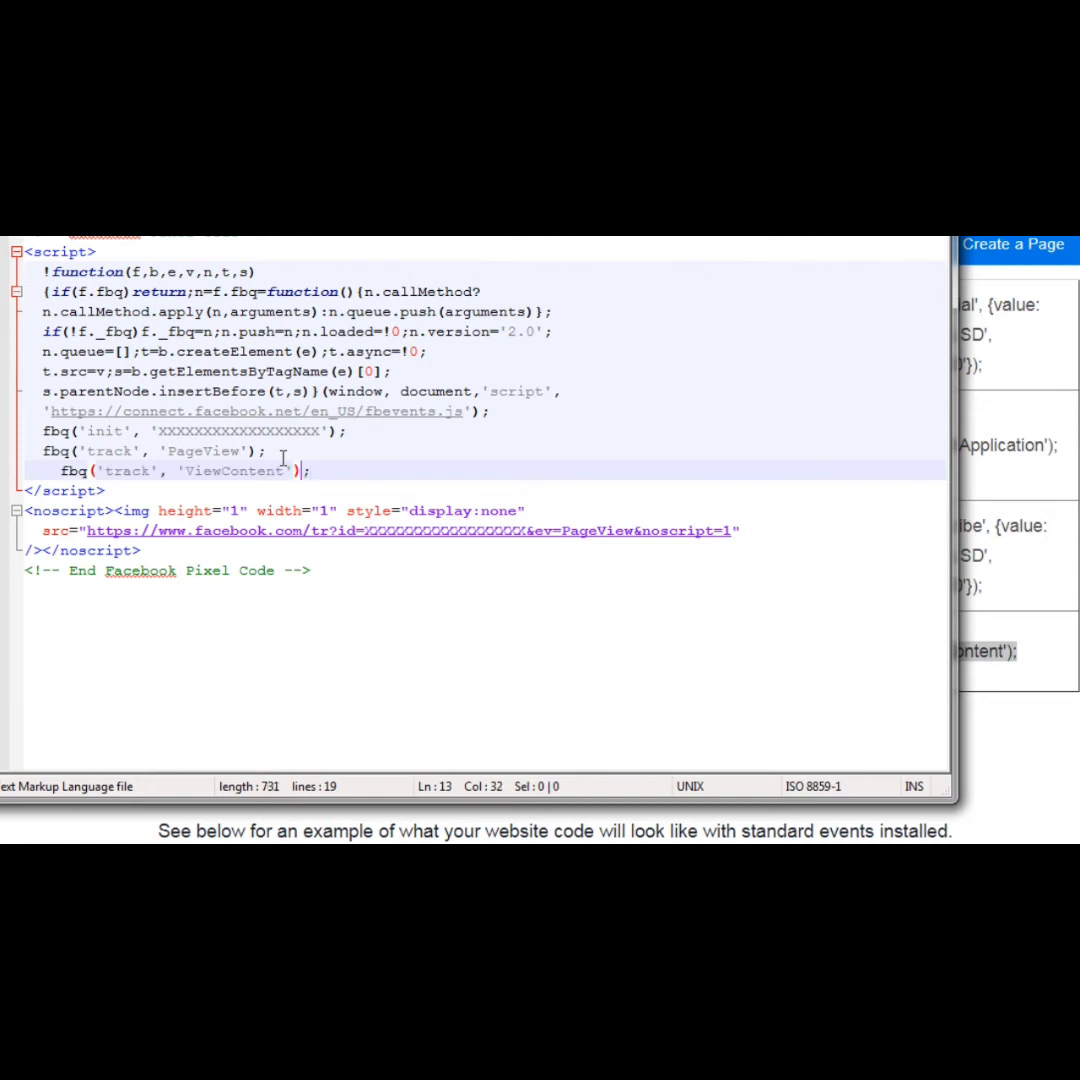
pyautogui.press('Left')
pyautogui.press('Left')
pyautogui.press('Left')
pyautogui.press('Left')
pyautogui.press('Left')
pyautogui.press('Left')
pyautogui.press('Left')
pyautogui.press('Left')
pyautogui.press('Left')
pyautogui.press('Left')
pyautogui.press('Left')
pyautogui.press('Left')
pyautogui.press('Left')
pyautogui.press('Left')
pyautogui.press('Left')
pyautogui.press('Left')
pyautogui.press('Left')
pyautogui.press('Left')
pyautogui.press('Left')
pyautogui.press('Left')
pyautogui.press('BackSpace')
# Step: Delete the fbq('track', 'PageView'); line and its leftover line break from the pixel script
pyautogui.press('Up')
pyautogui.press('Home')
pyautogui.hotkey('shift', 'End')
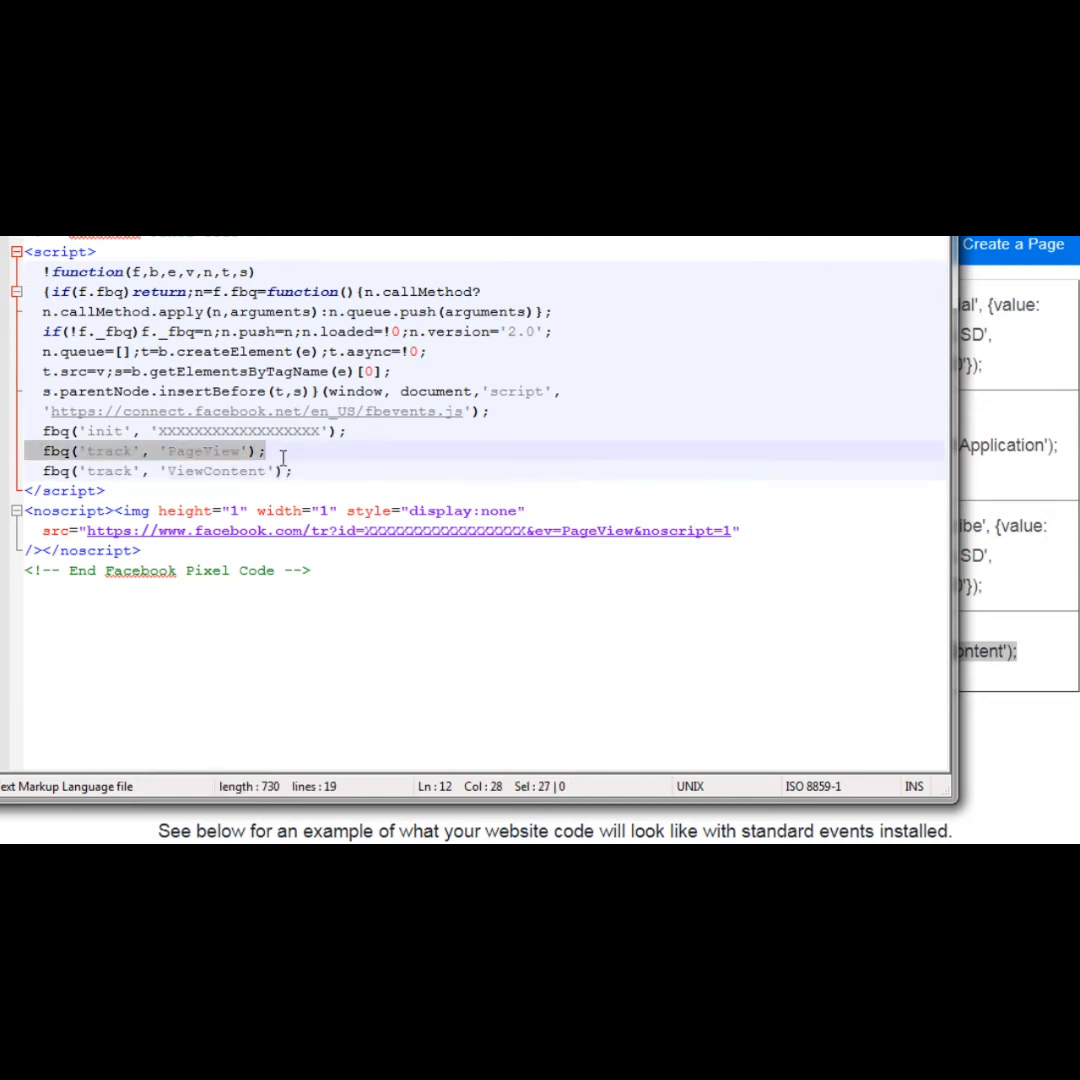
pyautogui.press('BackSpace')
pyautogui.press('BackSpace')
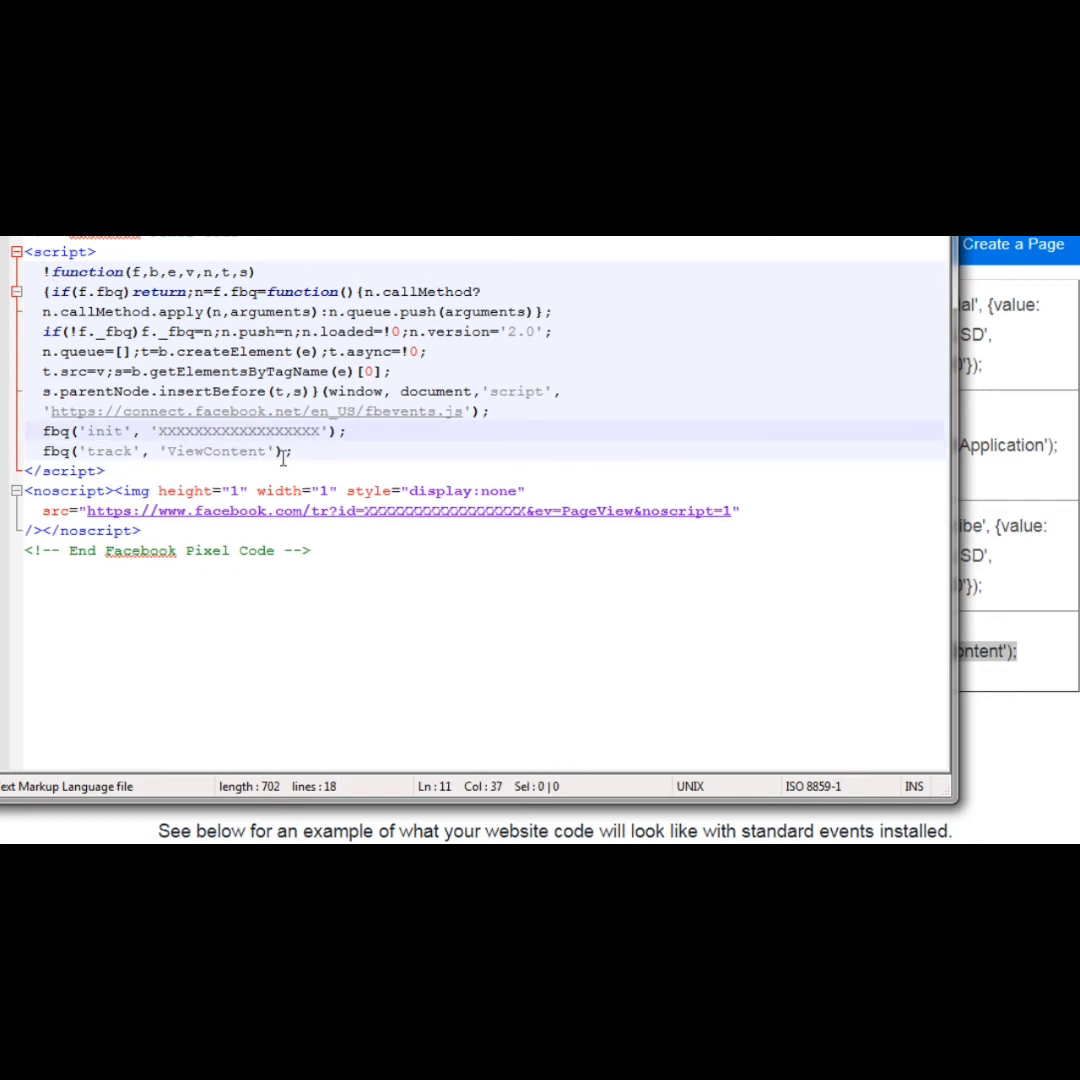
pyautogui.press('Down')
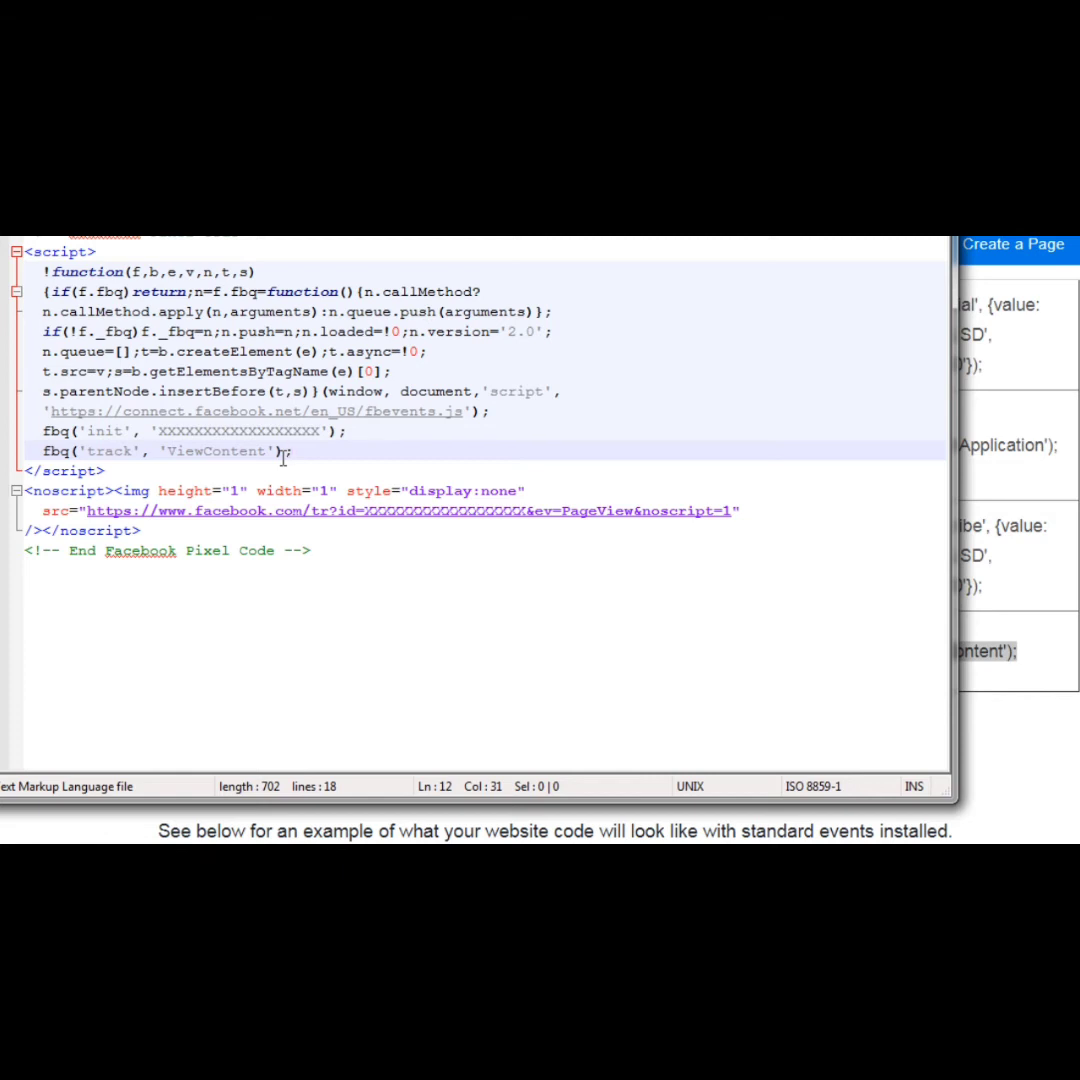
# Step: Replace the ViewContent event name in the track line with Lead
pyautogui.moveTo(166, 451); pyautogui.dragTo(272, 453)
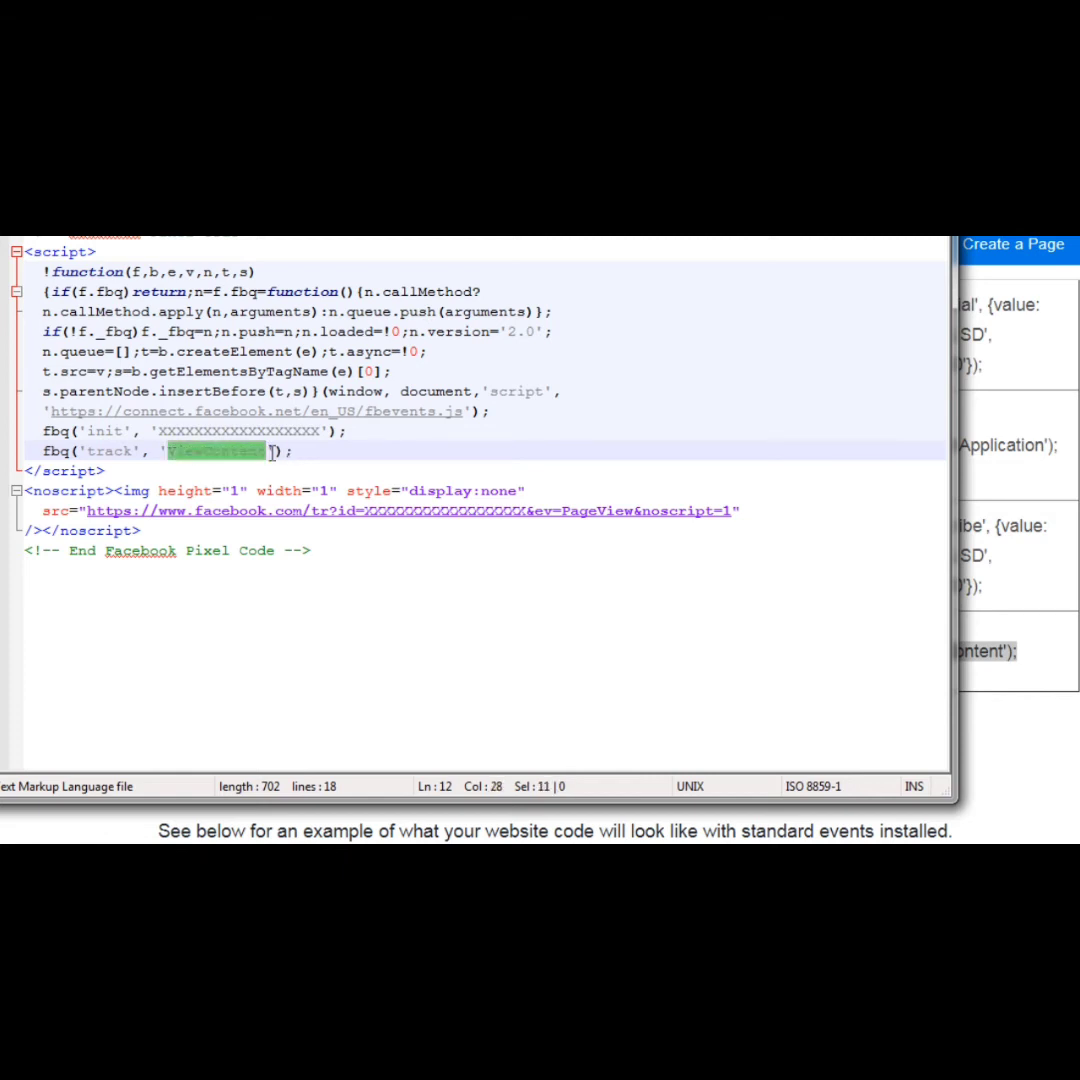
pyautogui.write('Lead')
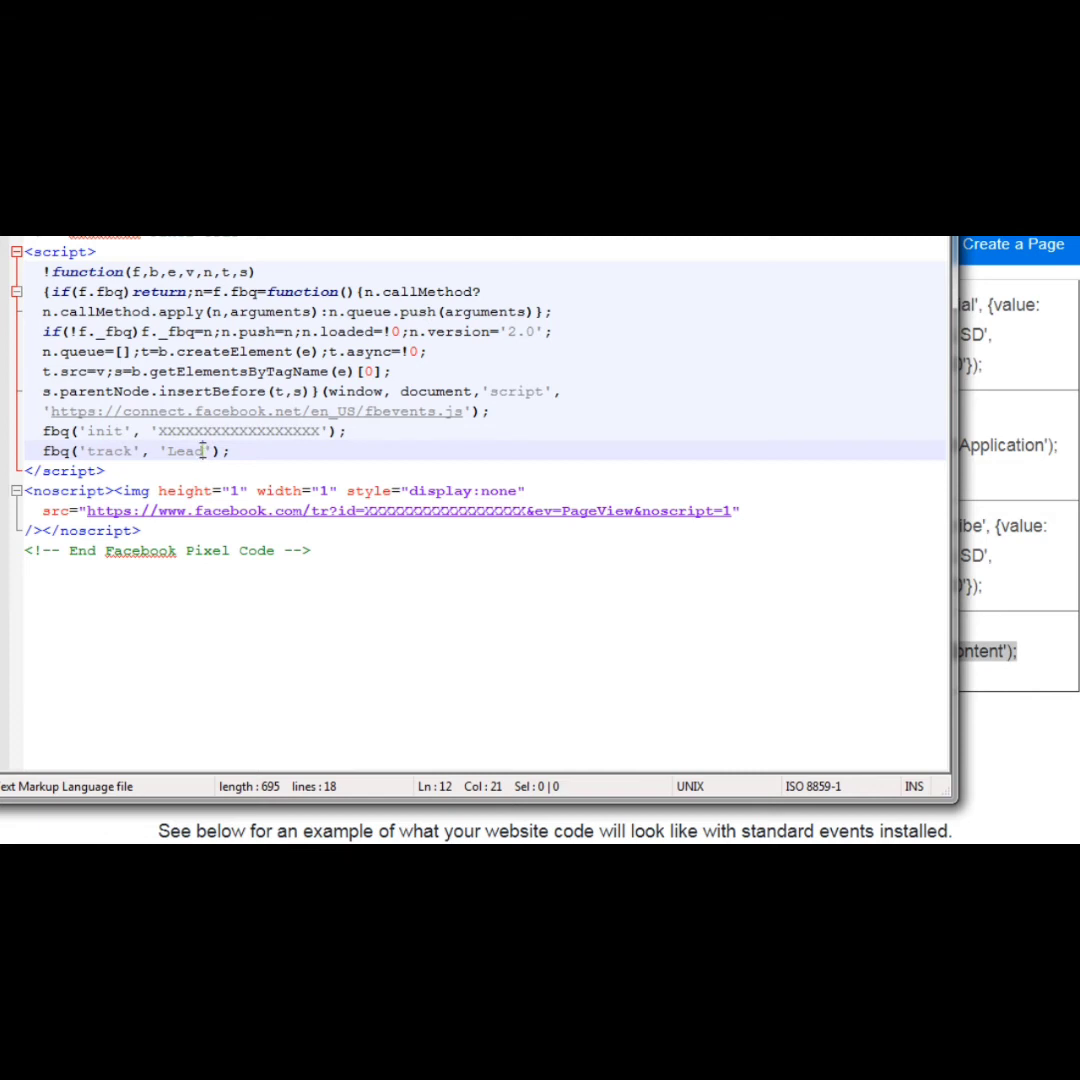
pyautogui.moveTo(203, 452); pyautogui.dragTo(167, 452)
pyautogui.click(231, 452)
# Step: Copy the Purchase event code from the Facebook help page's Standard events table and replace the Lead track line in test.html with it
pyautogui.hotkey('alt', 'Tab')
pyautogui.scroll(6, 540, 560)
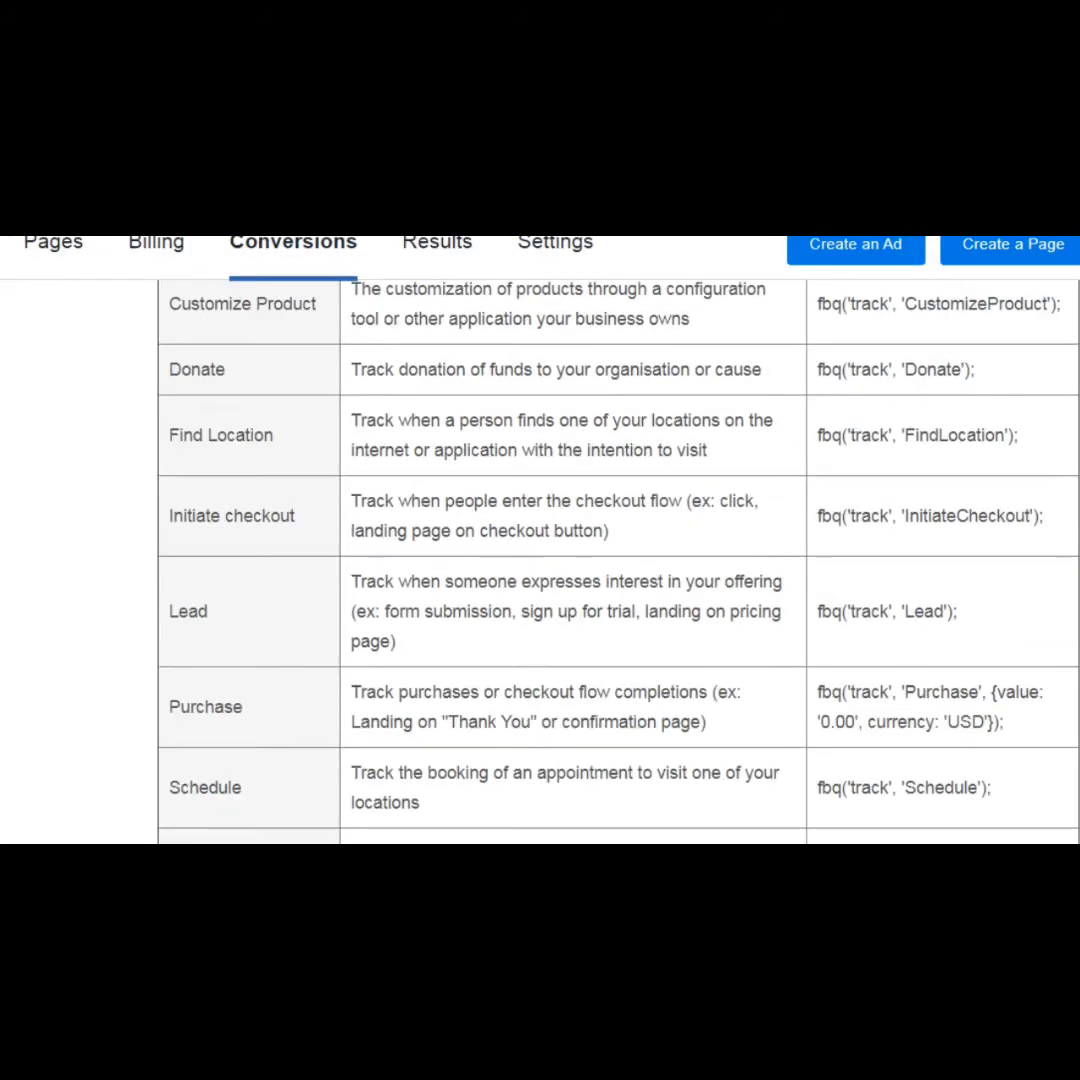
pyautogui.moveTo(1013, 731); pyautogui.dragTo(817, 692)
pyautogui.hotkey('ctrl', 'c')
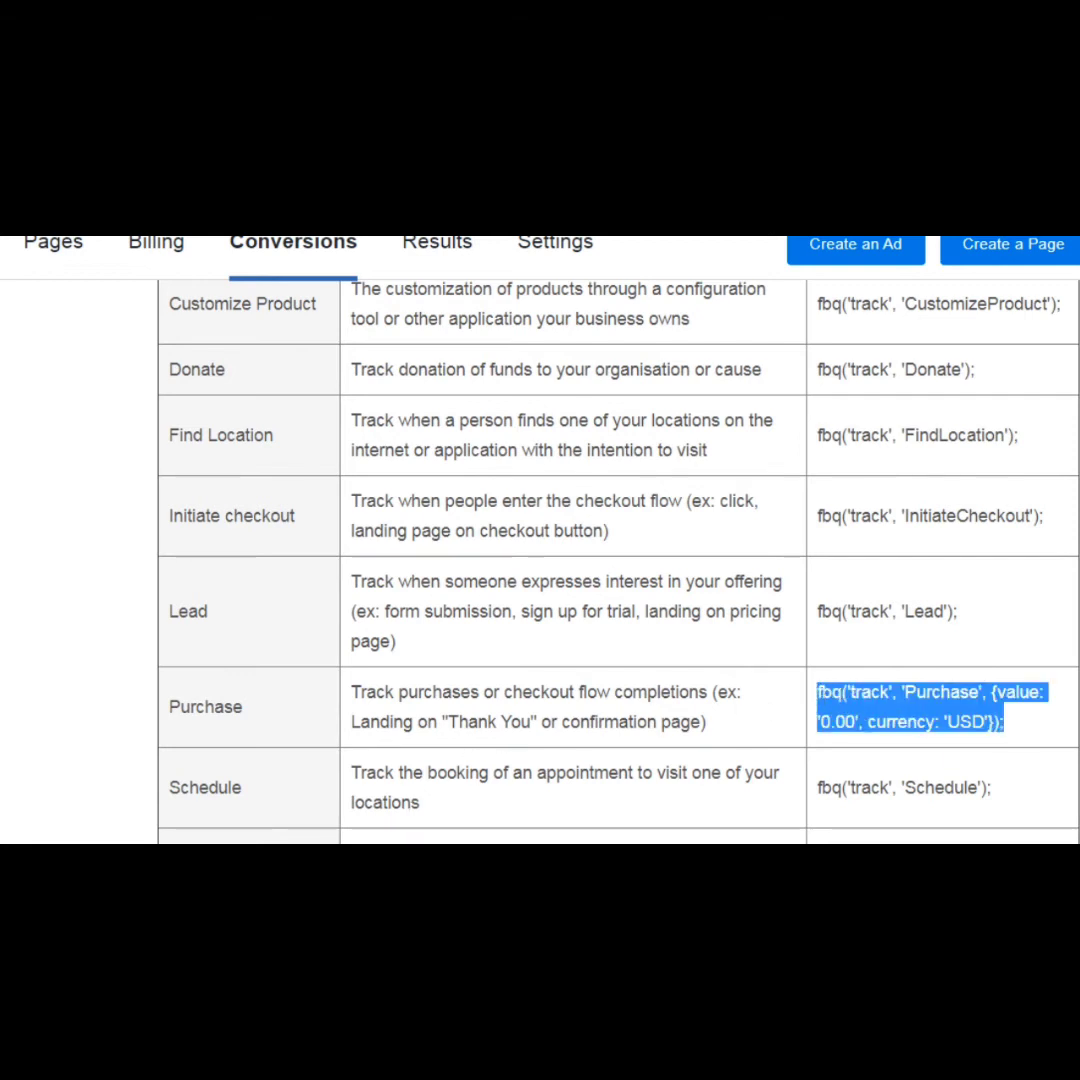
pyautogui.hotkey('alt', 'Tab')
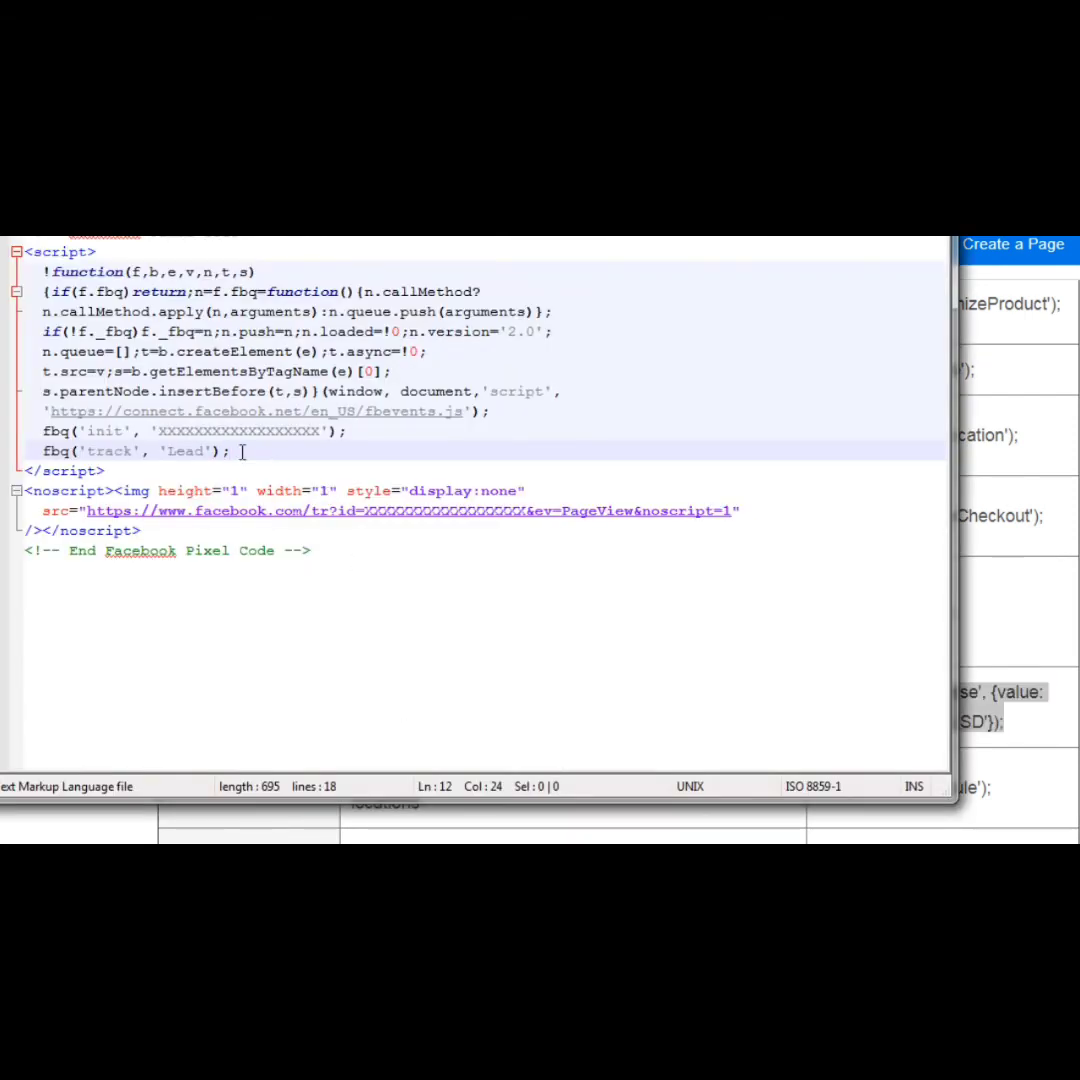
pyautogui.moveTo(232, 451); pyautogui.dragTo(15, 465)
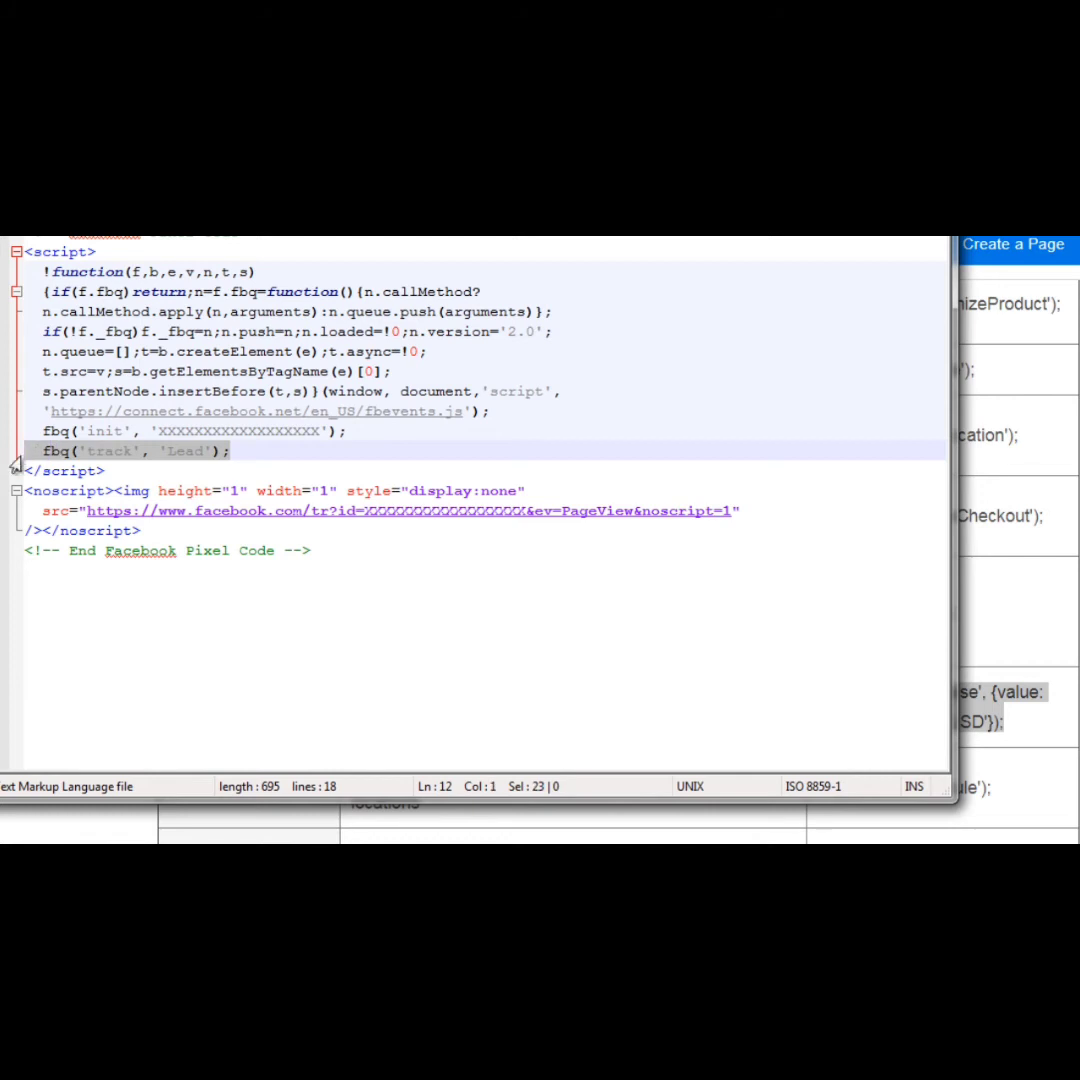
pyautogui.hotkey('ctrl', 'v')
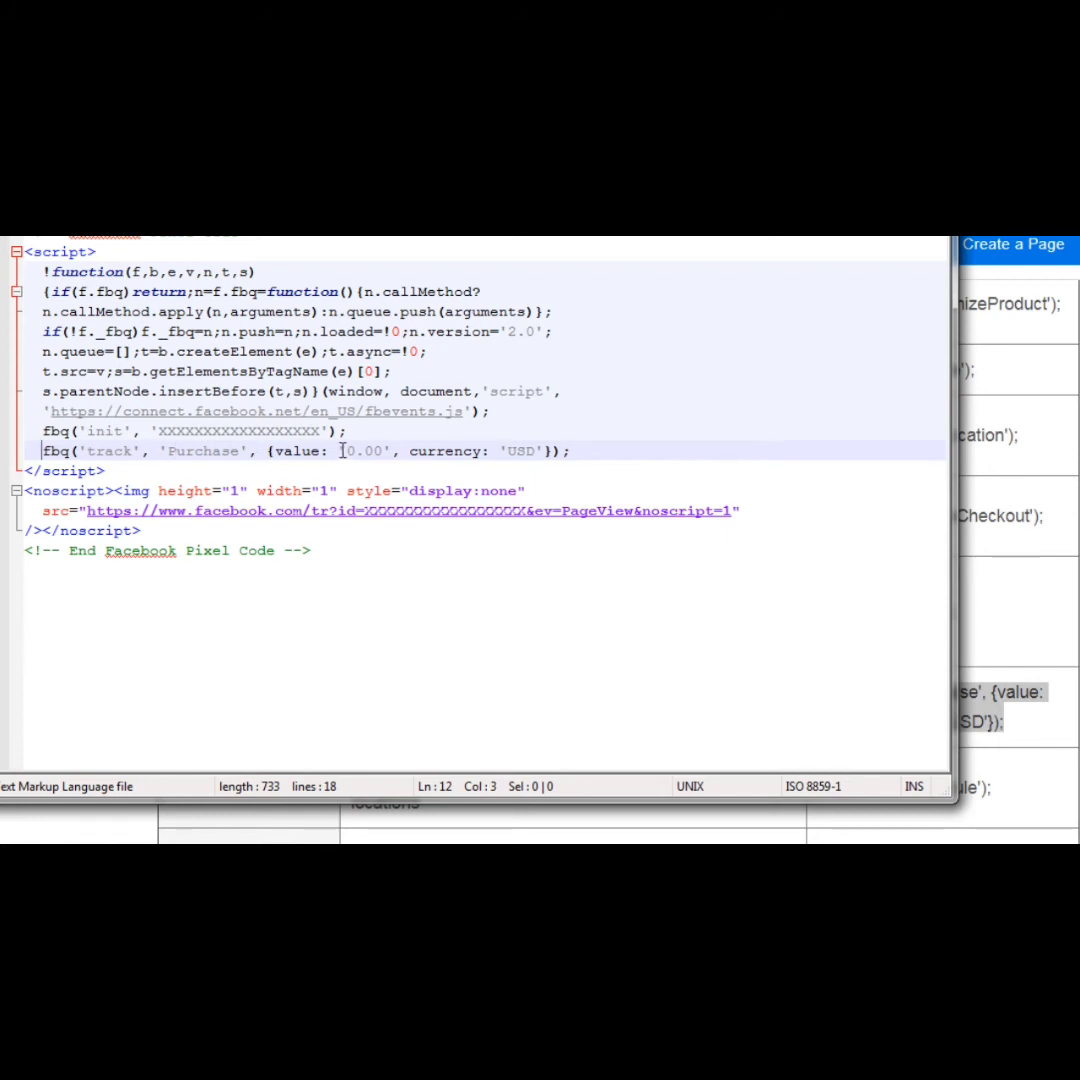
# Step: Set the Purchase event's value parameter to 47.00
pyautogui.moveTo(346, 451); pyautogui.dragTo(355, 451)
pyautogui.write('47')
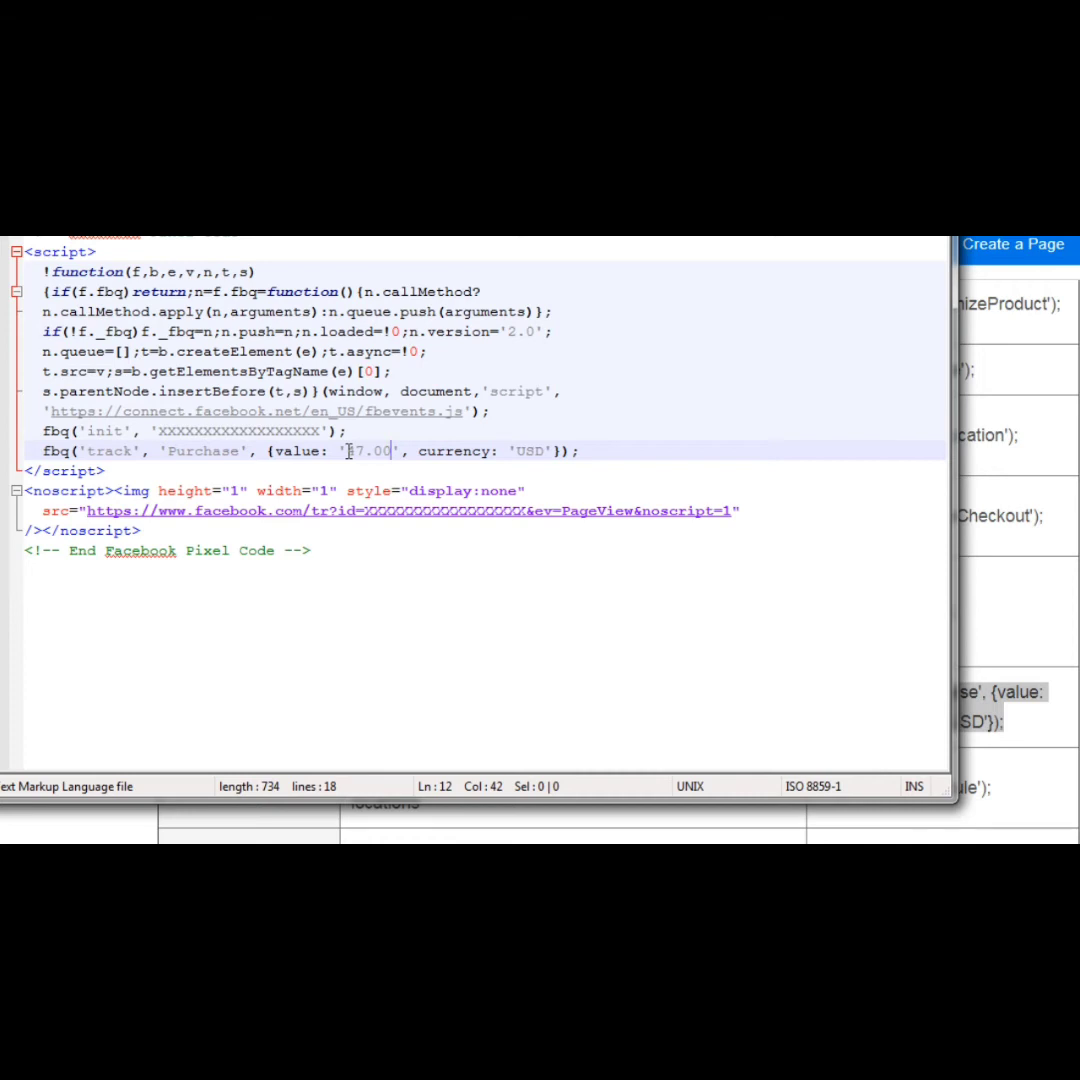
pyautogui.click(585, 451)
# Step: Copy the AddToCart event code from the Facebook help page's Standard events table and replace the Purchase track line in test.html with it
pyautogui.hotkey('alt', 'Tab')
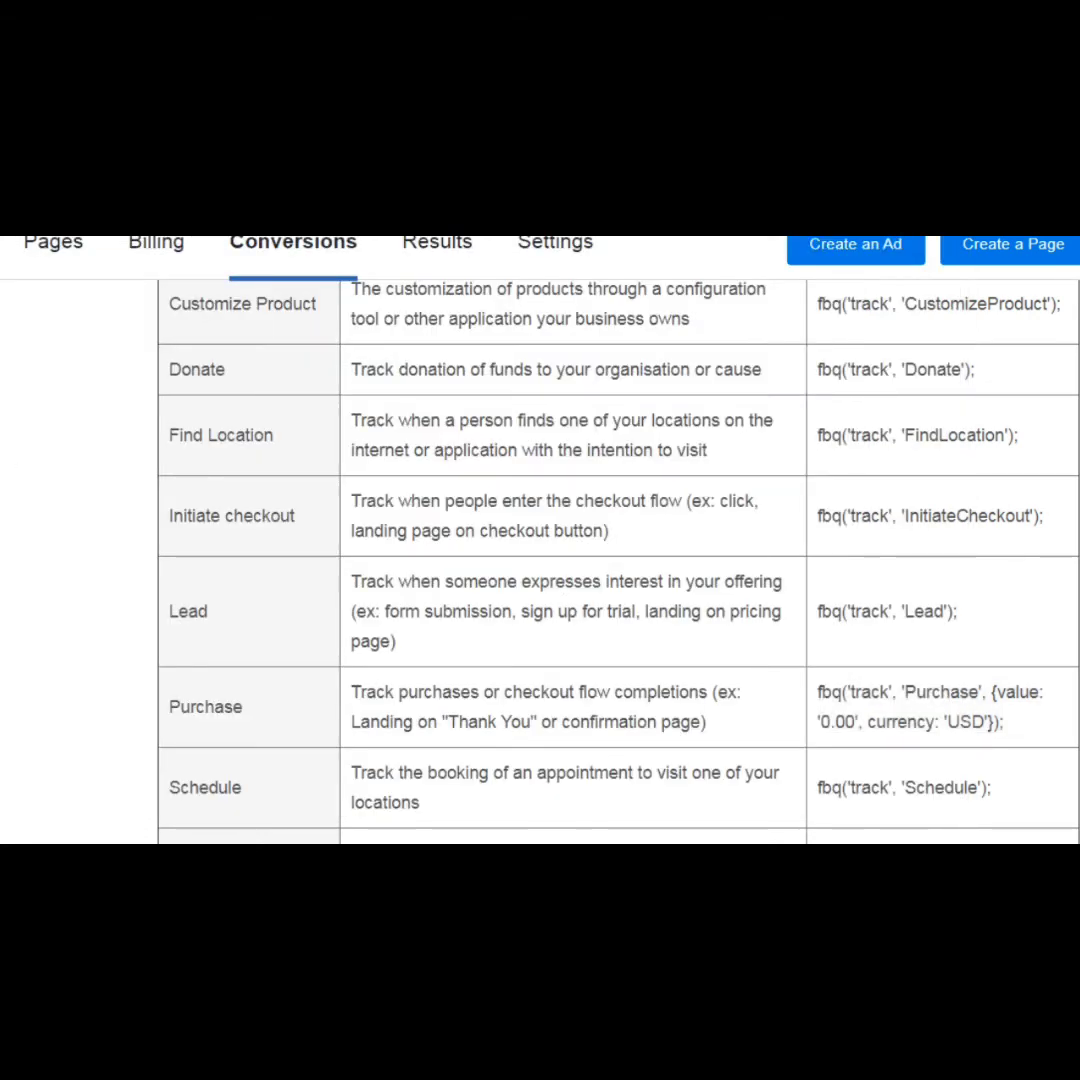
pyautogui.scroll(5, 540, 540)
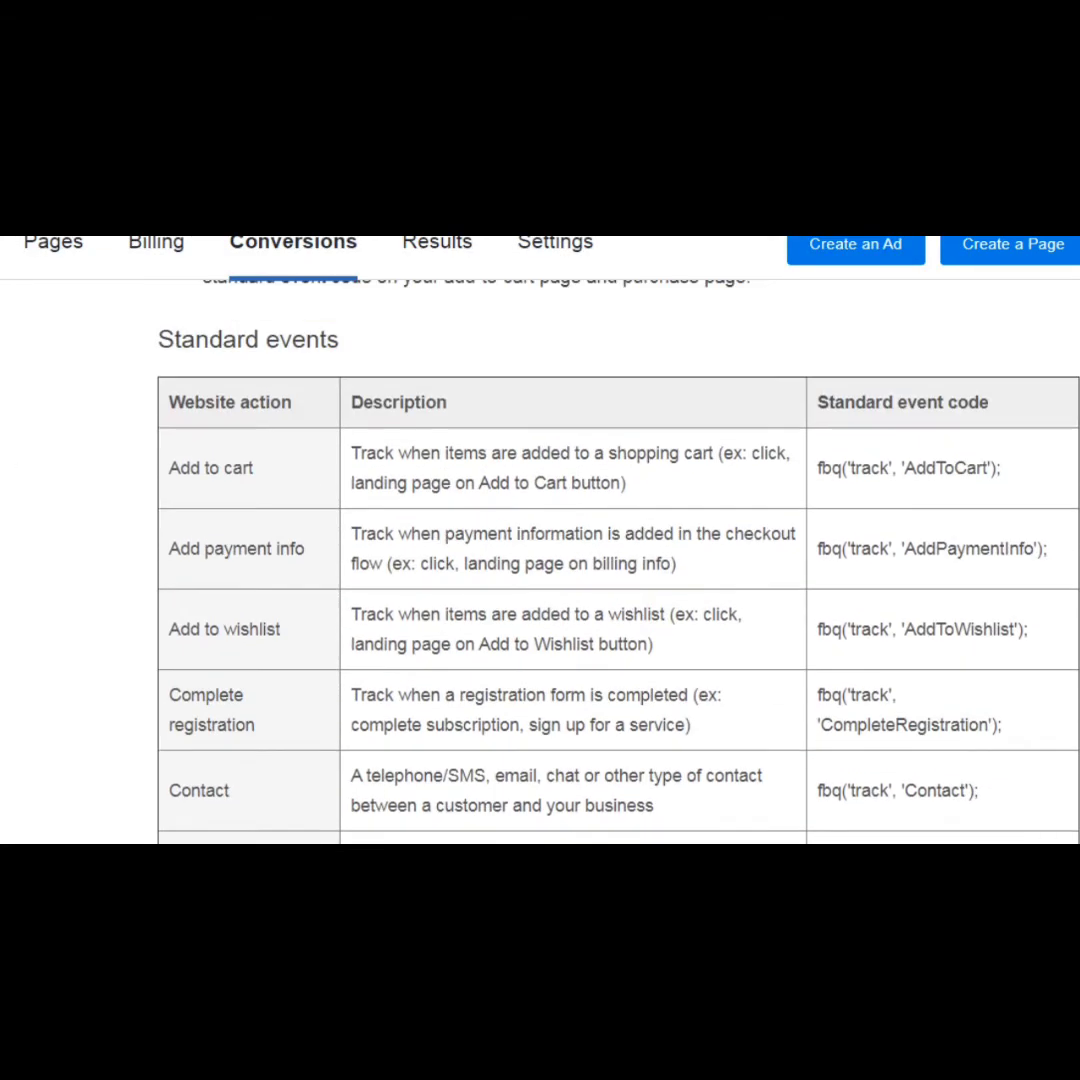
pyautogui.scroll(-1, 540, 540)
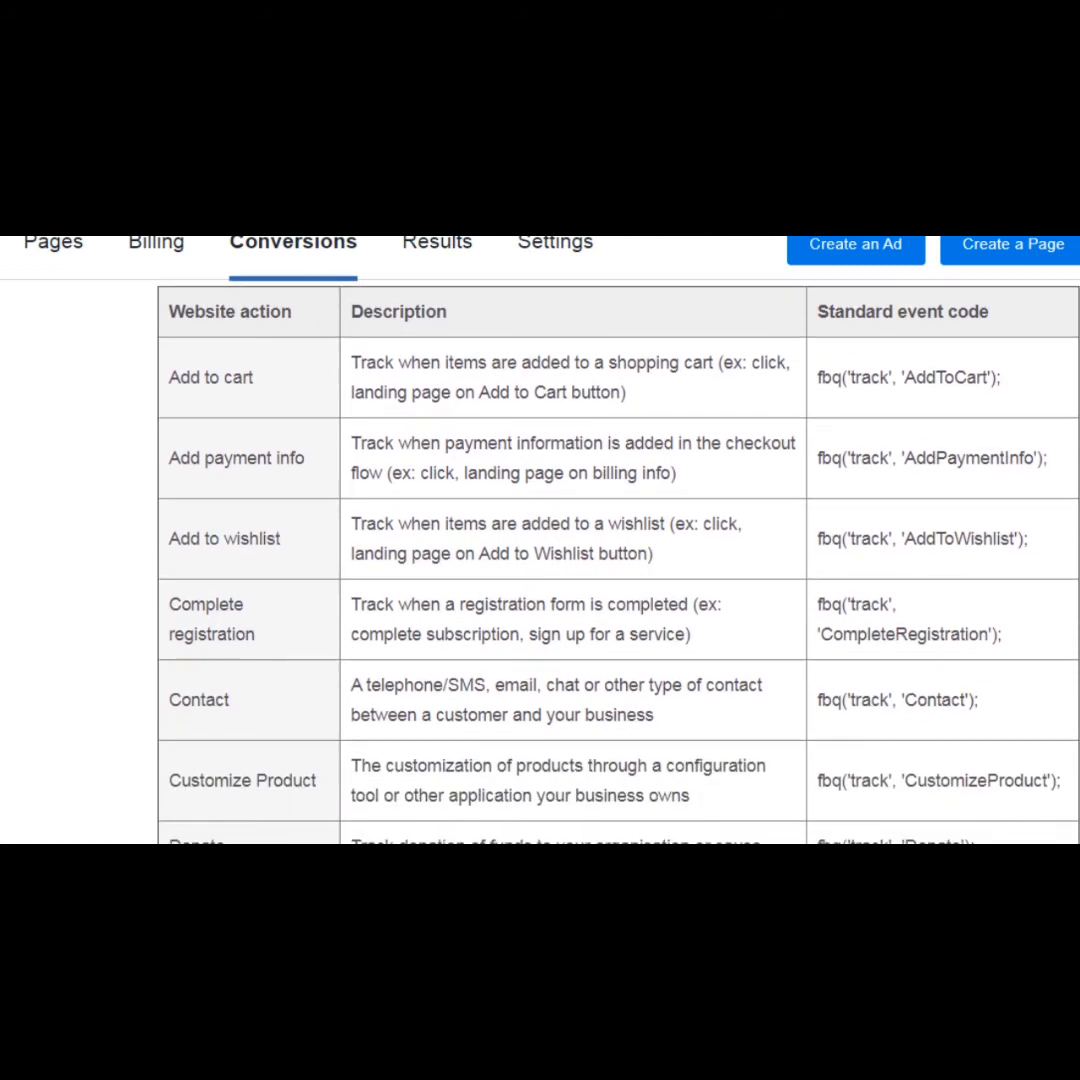
pyautogui.click(420, 780)
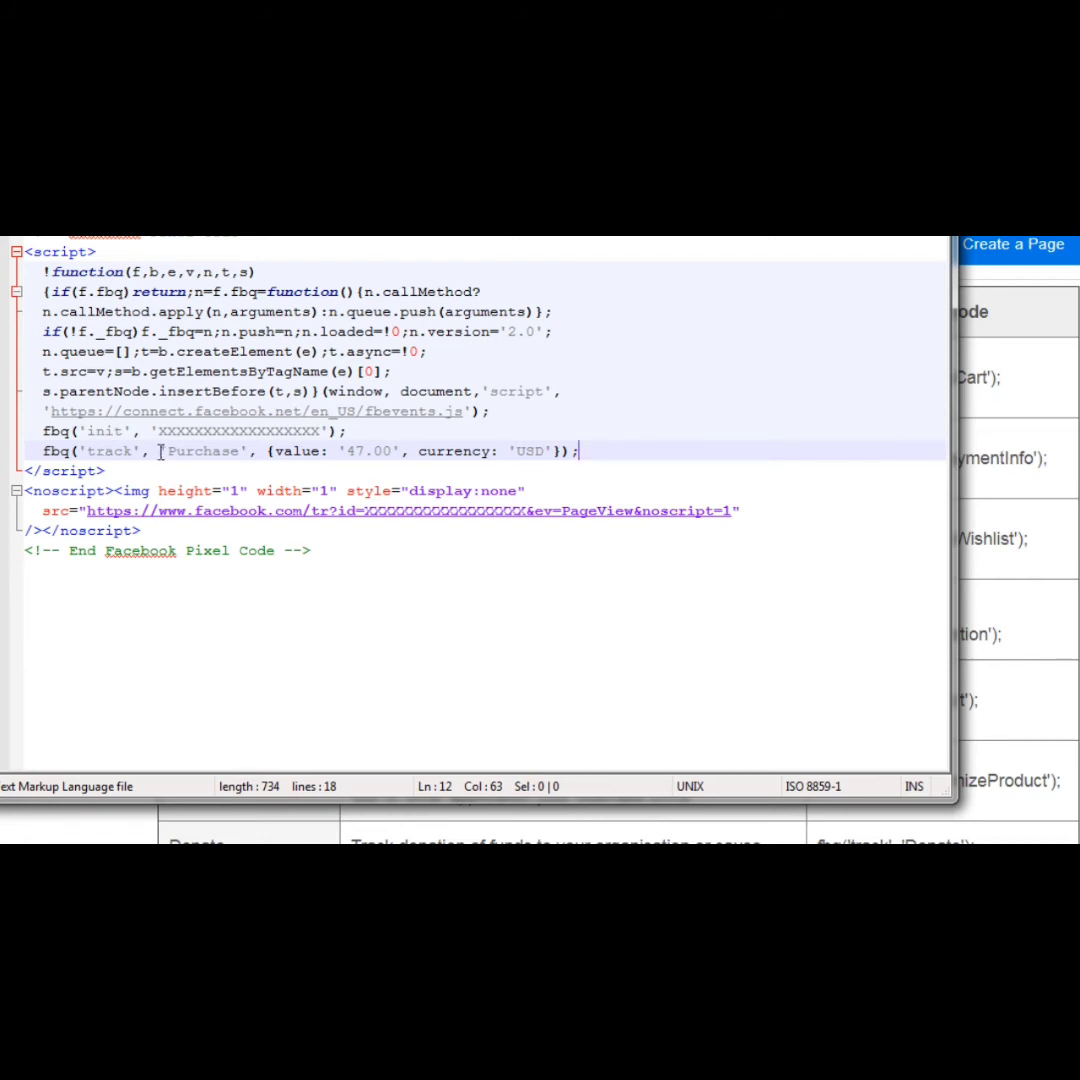
pyautogui.hotkey('alt', 'Tab')
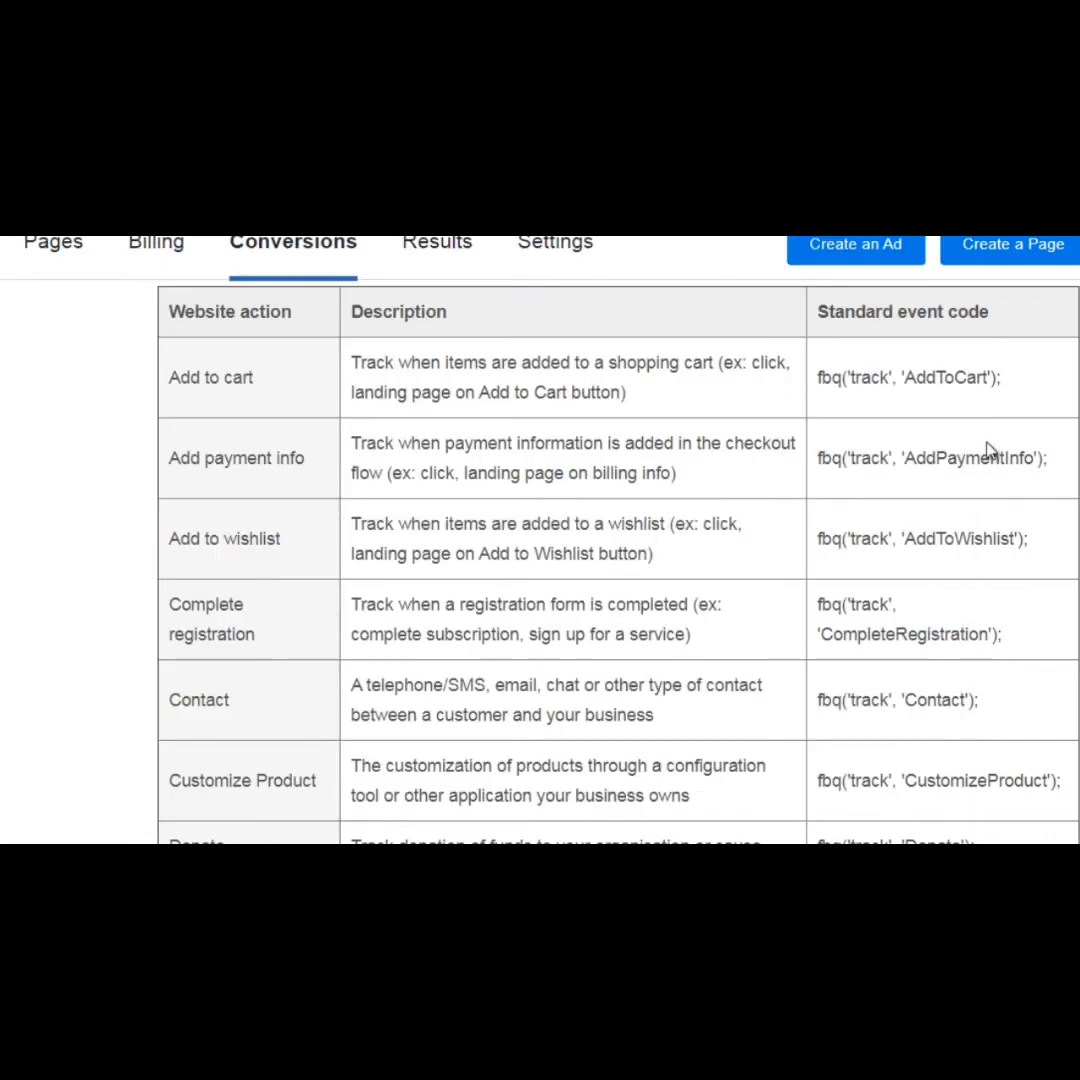
pyautogui.moveTo(1004, 378); pyautogui.dragTo(814, 395)
pyautogui.hotkey('ctrl', 'c')
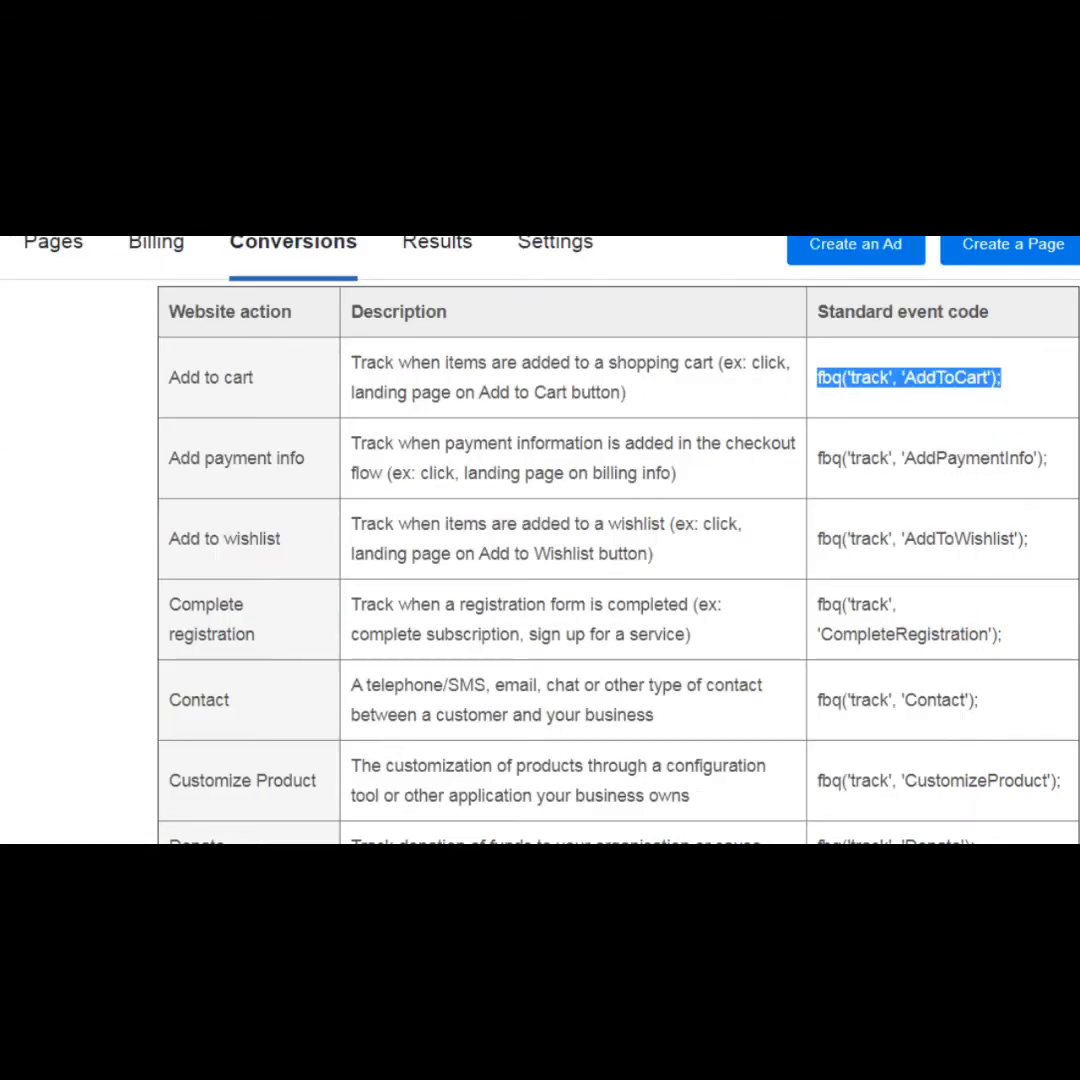
pyautogui.hotkey('alt', 'Tab')
pyautogui.moveTo(580, 451); pyautogui.dragTo(40, 454)
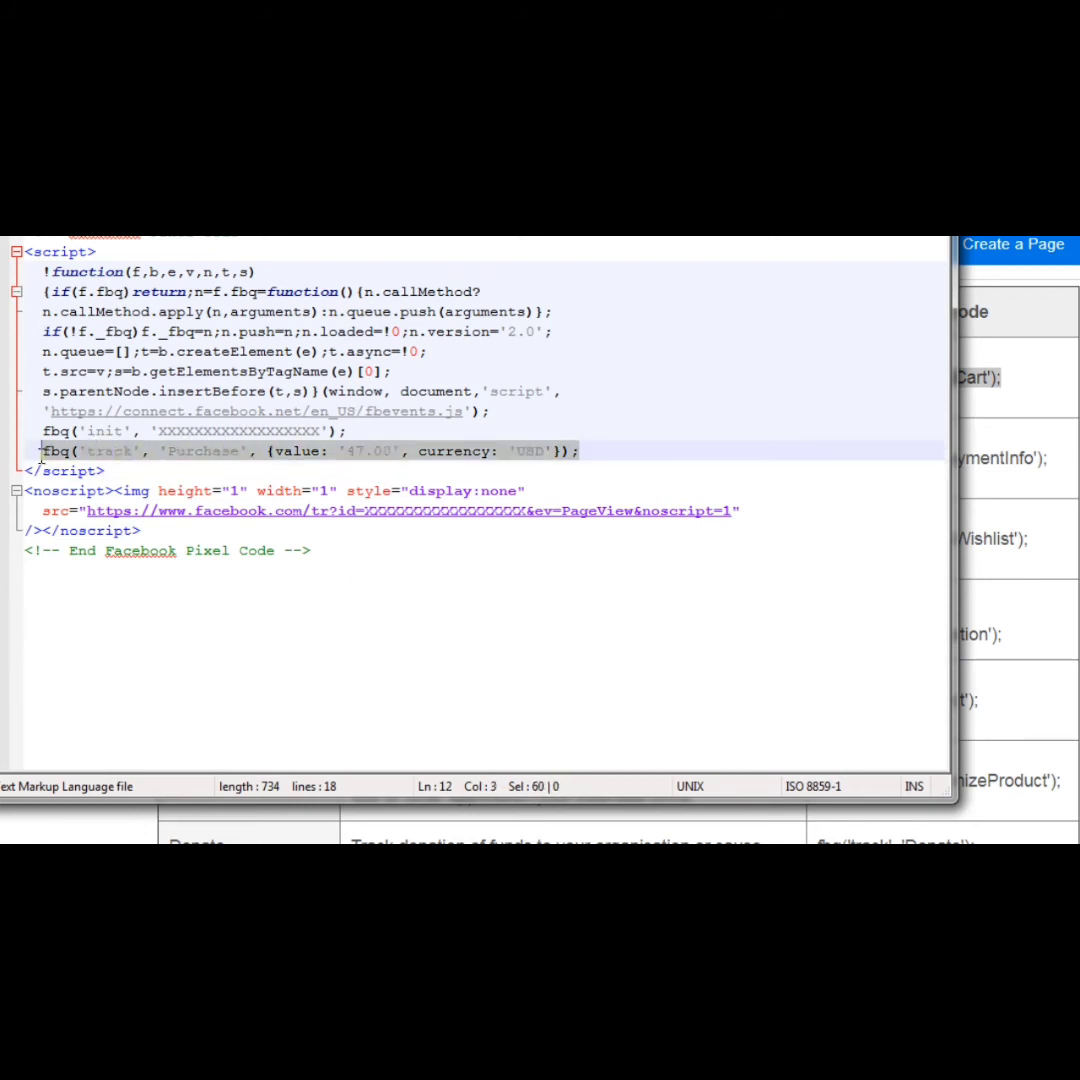
pyautogui.hotkey('ctrl', 'v')
pyautogui.press('Left')
pyautogui.press('Left')
pyautogui.press('Left')
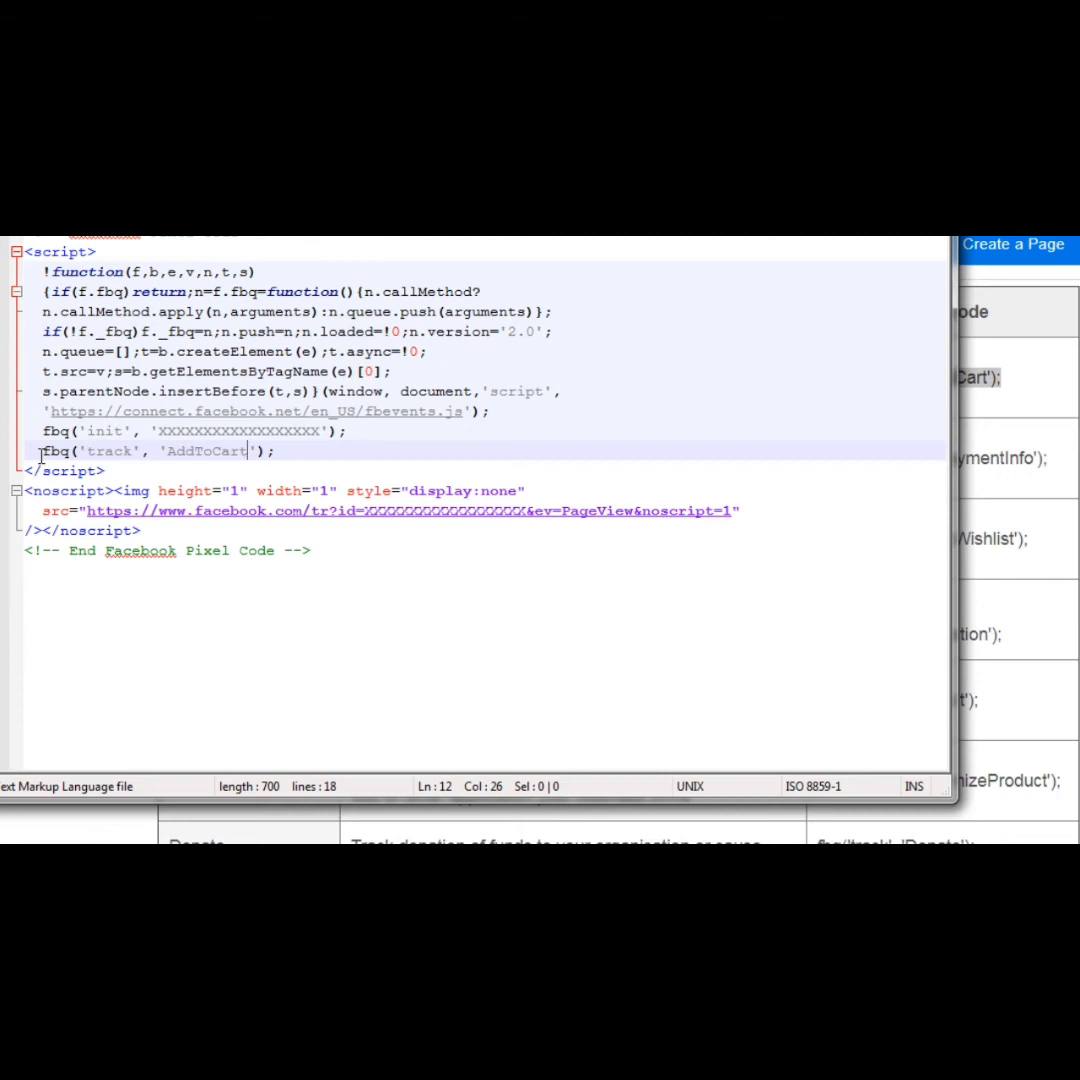
# Step: Change the AddToCart event name in the track line to PageView and select the track statement
pyautogui.press('BackSpace')
pyautogui.press('BackSpace')
pyautogui.press('BackSpace')
pyautogui.press('BackSpace')
pyautogui.press('BackSpace')
pyautogui.press('BackSpace')
pyautogui.press('BackSpace')
pyautogui.press('BackSpace')
pyautogui.press('BackSpace')
pyautogui.write('PageView')
pyautogui.click(40, 456)
pyautogui.hotkey('shift', 'End')
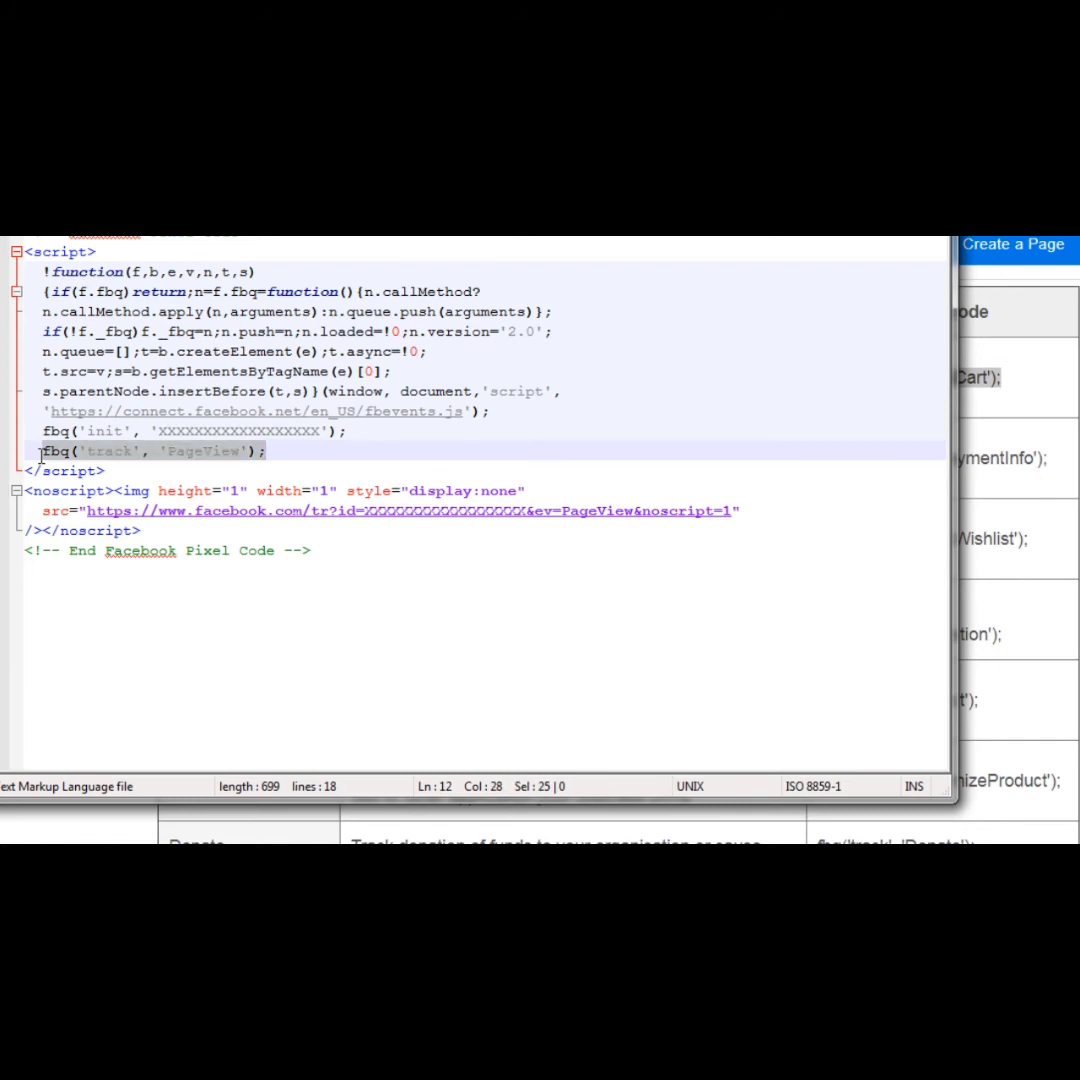
# Step: Replace the PageView event name in the track line with Lead and highlight that line
pyautogui.press('End')
pyautogui.press('Left')
pyautogui.press('Left')
pyautogui.press('Left')
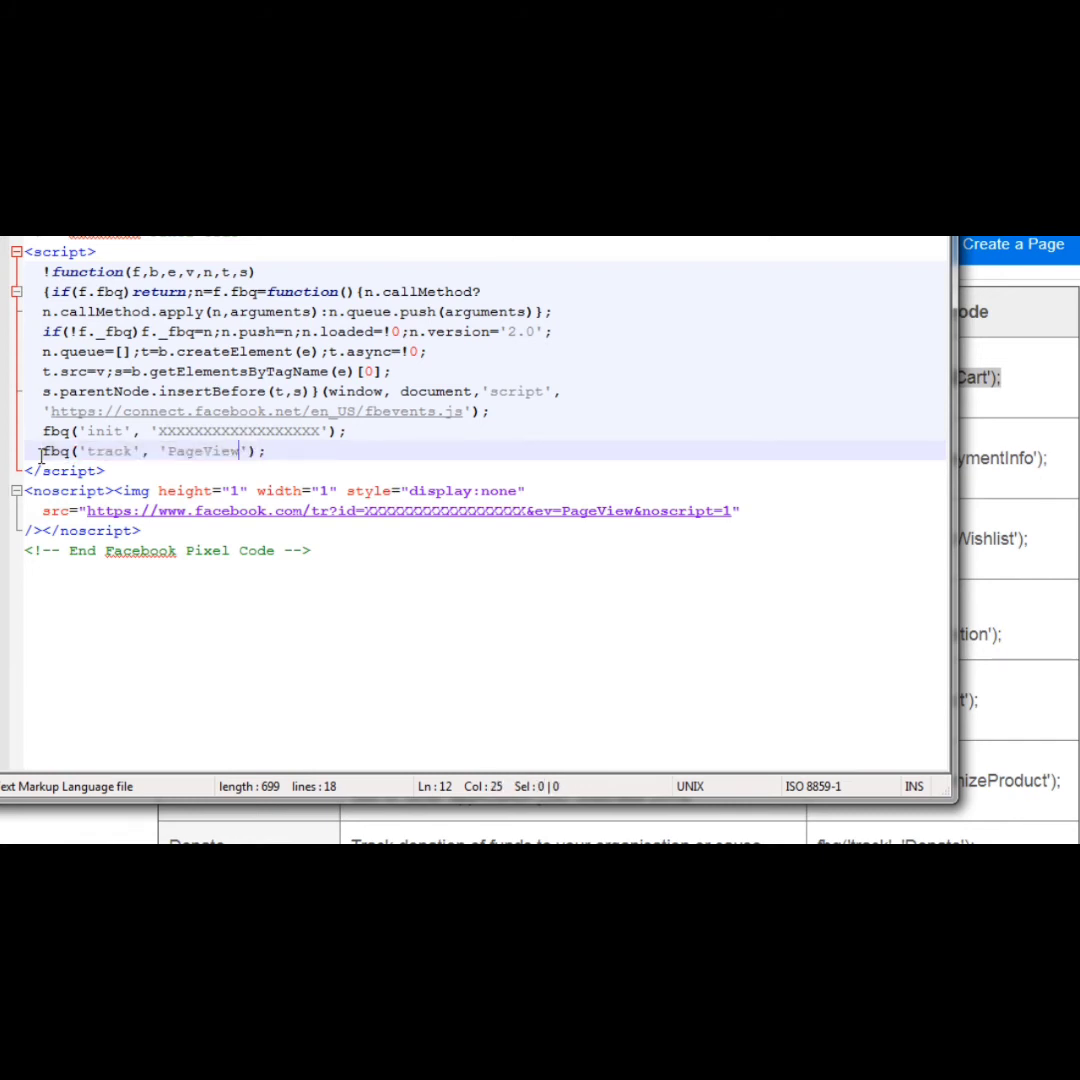
pyautogui.hotkey('ctrl', 'shift', 'Left')
pyautogui.write('Lead')
pyautogui.moveTo(226, 453); pyautogui.dragTo(20, 468)
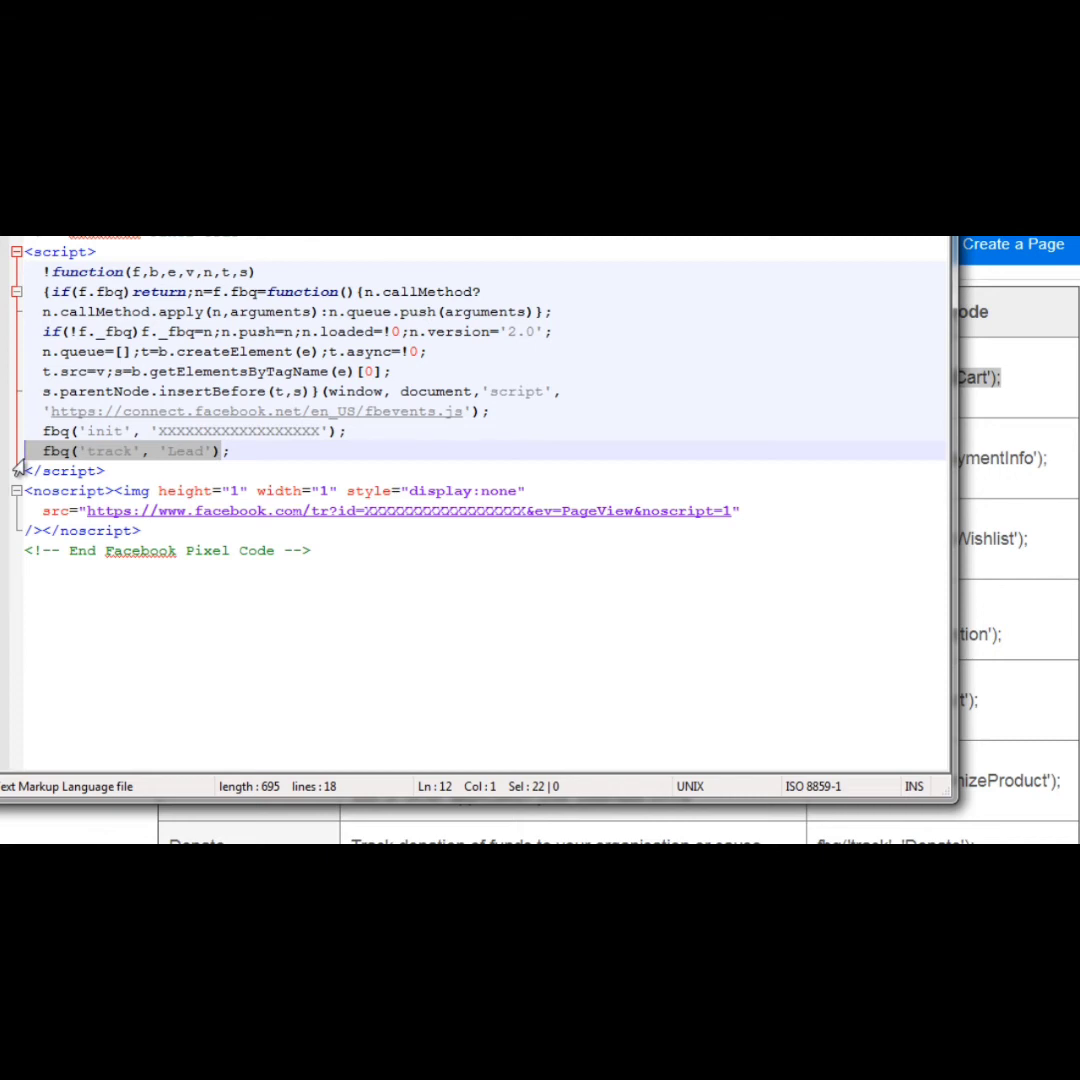
pyautogui.click(338, 543)
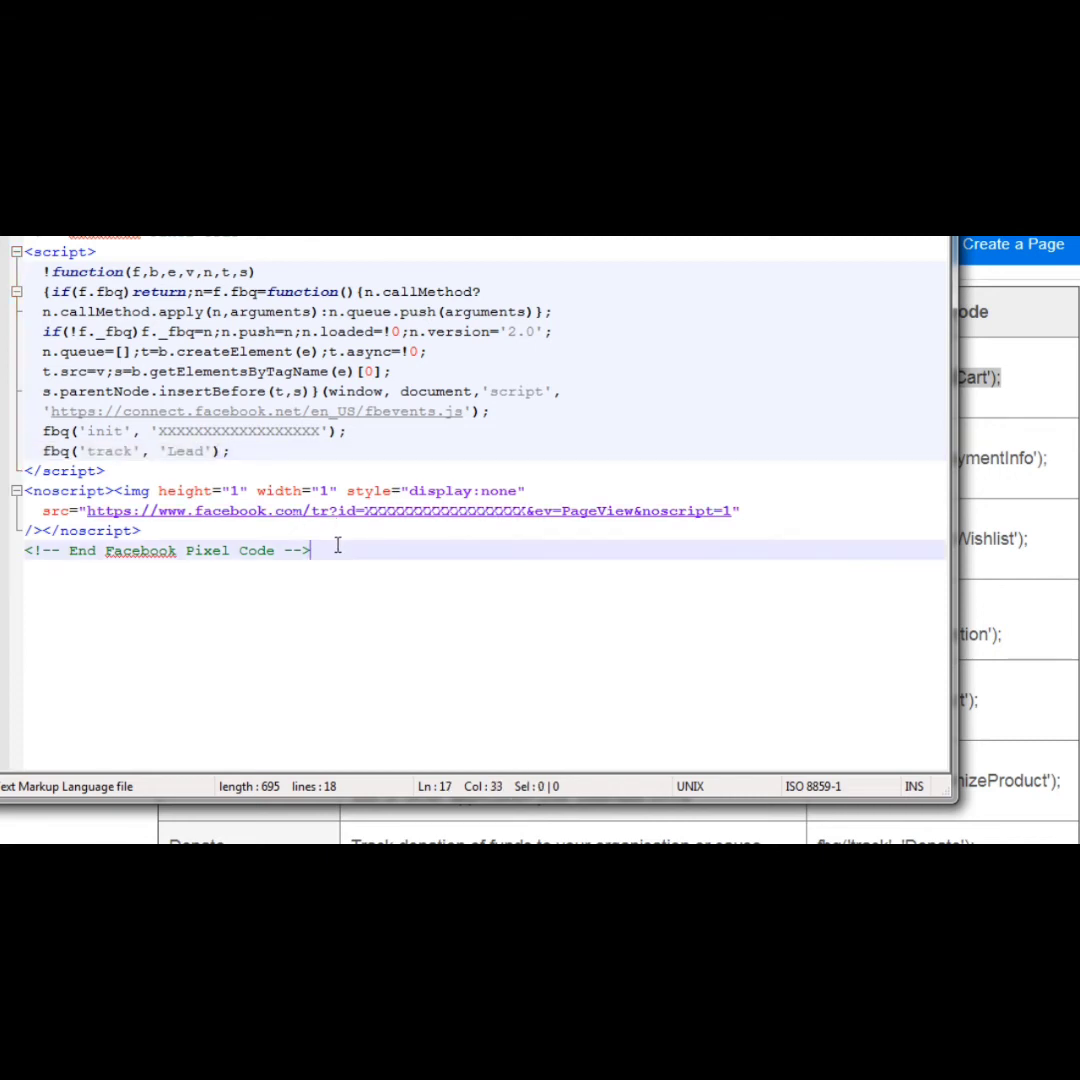
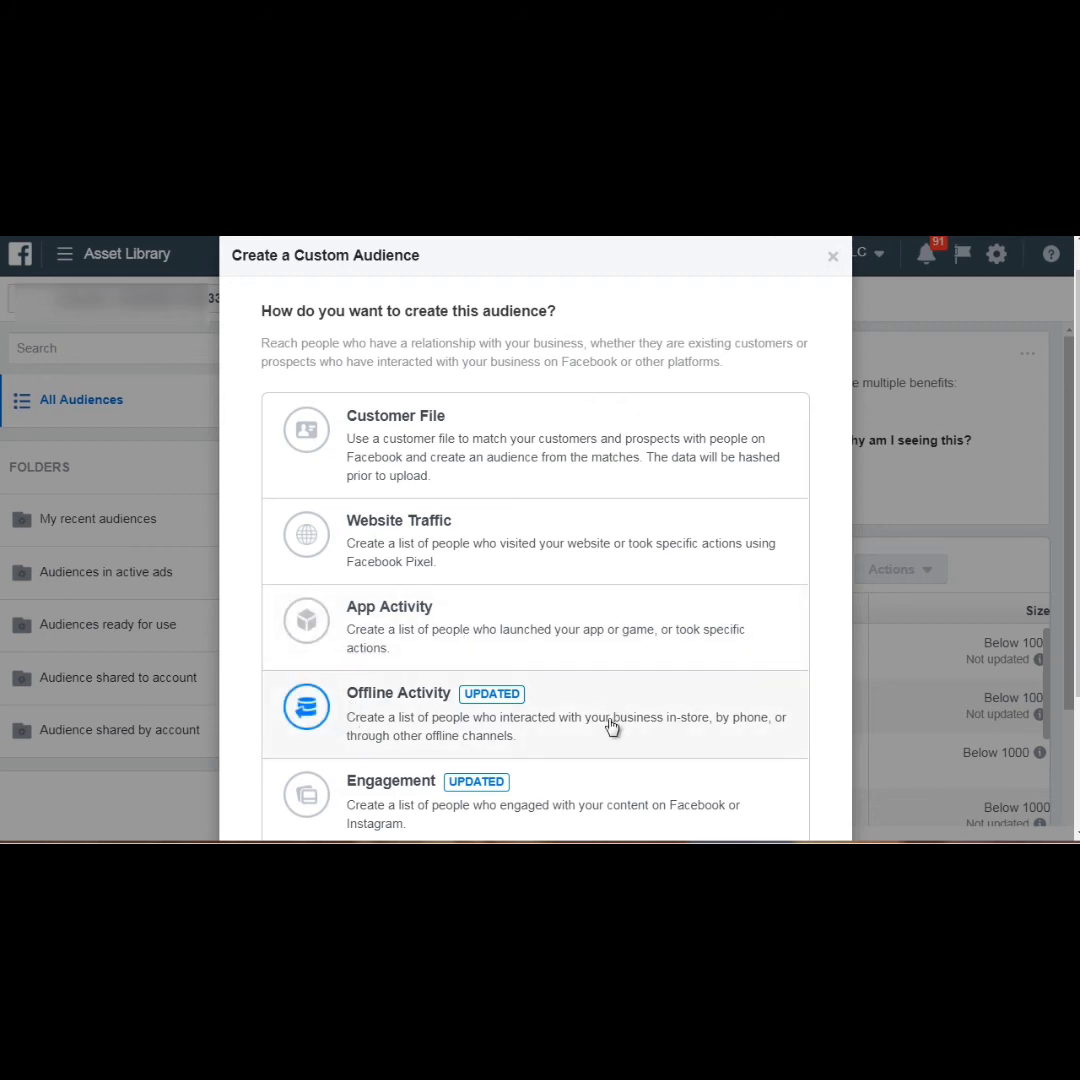
# Step: Choose Website Traffic as the custom audience source and view the ANY and ALL criteria options
pyautogui.scroll(-2, 612, 727)
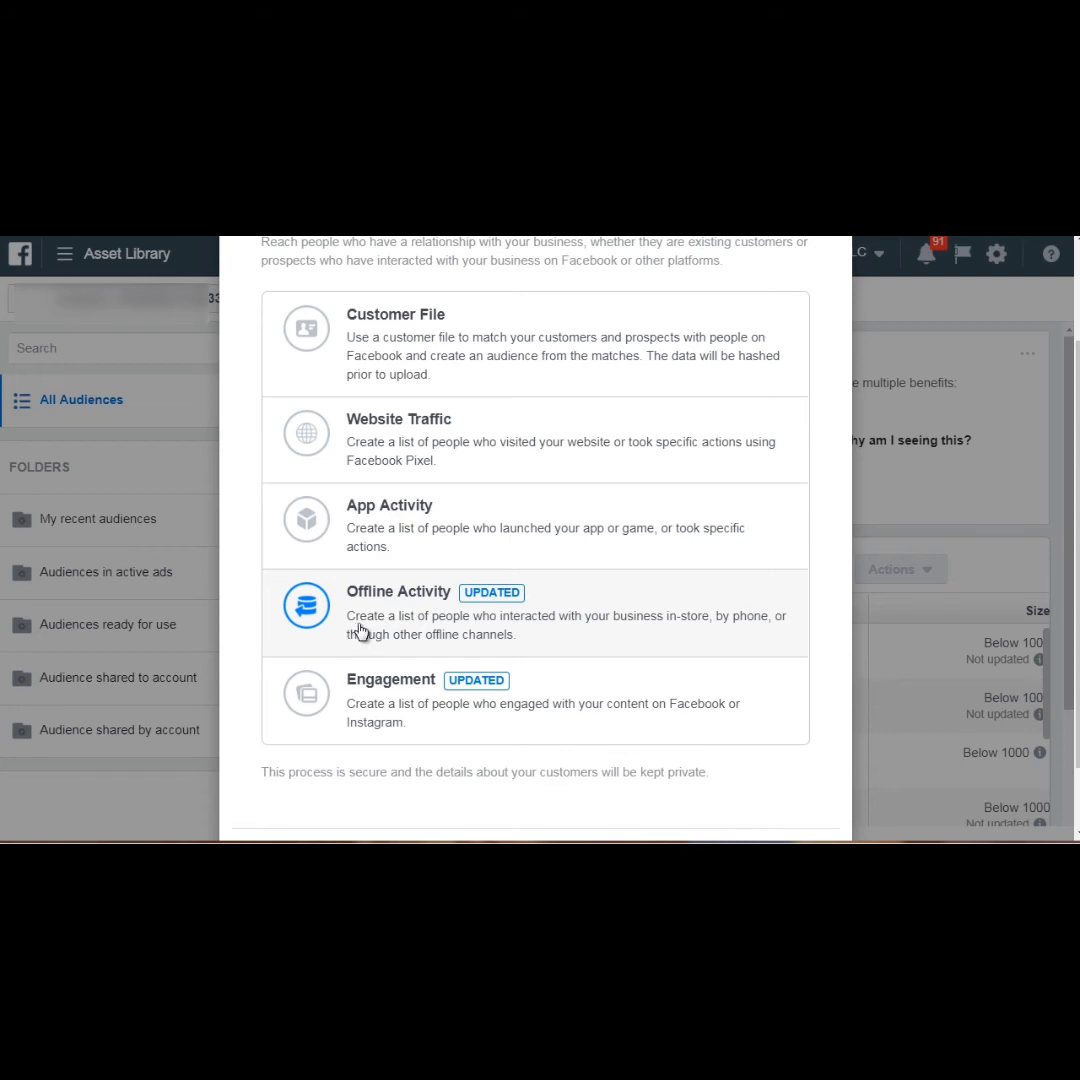
pyautogui.click(395, 450)
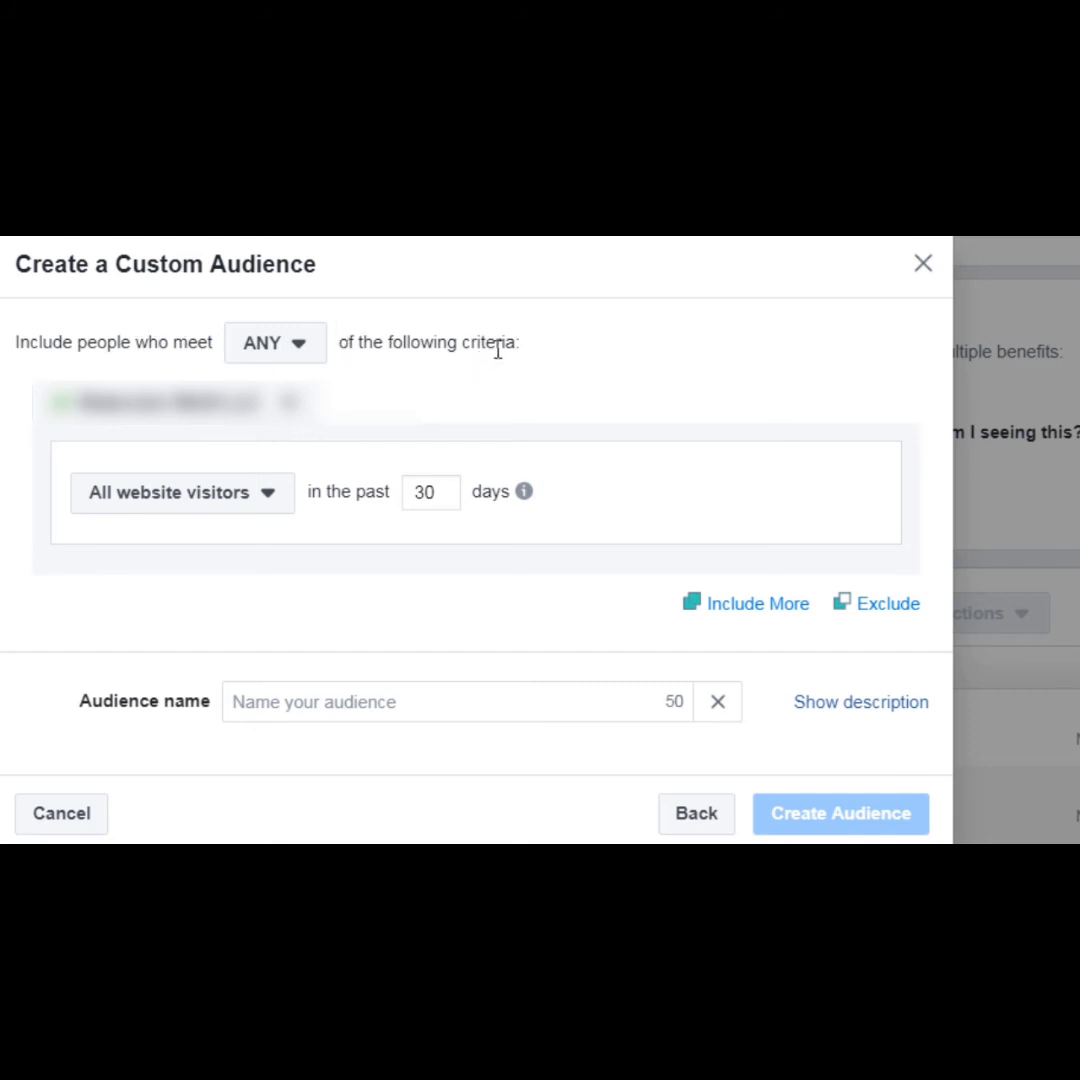
pyautogui.click(293, 363)
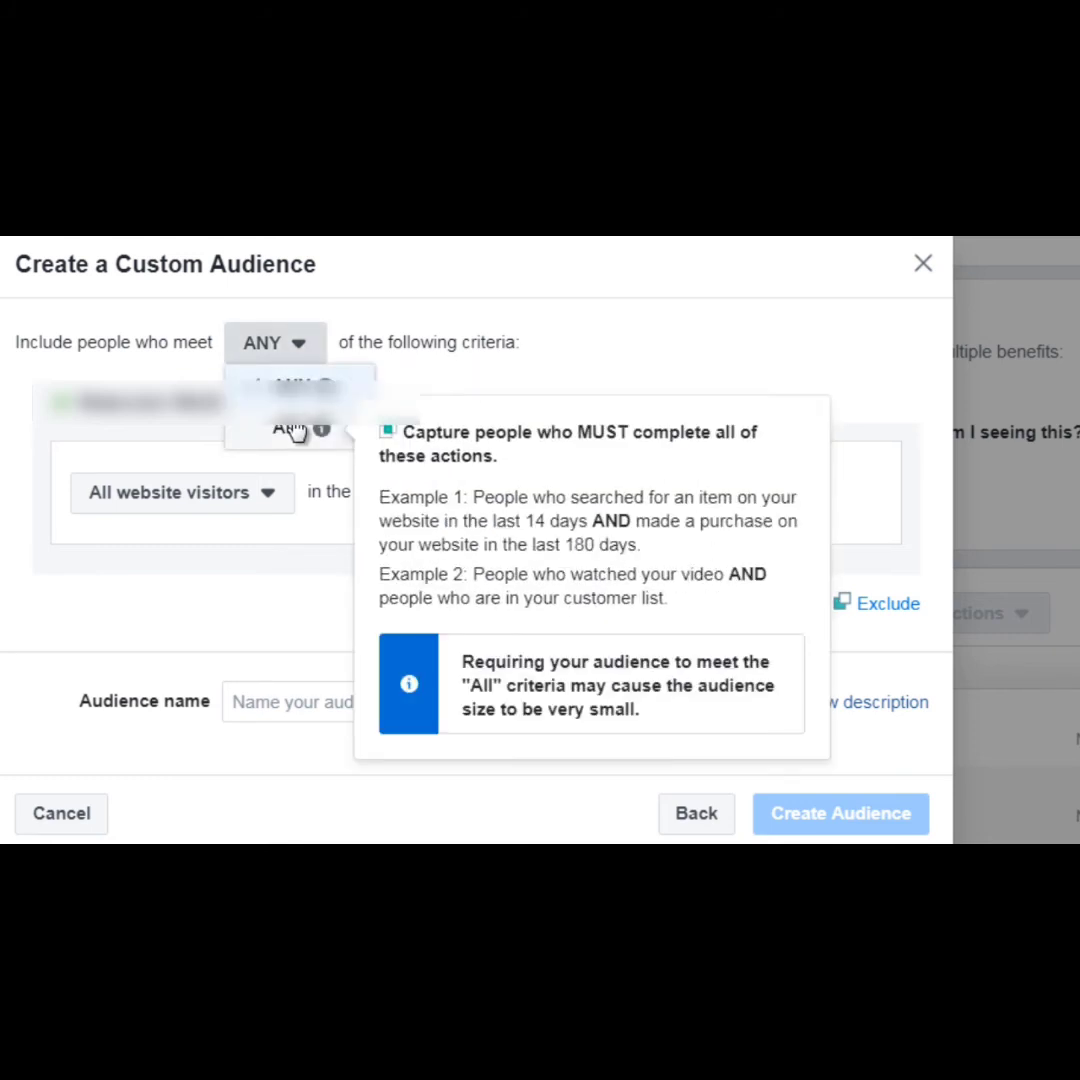
pyautogui.click(451, 343)
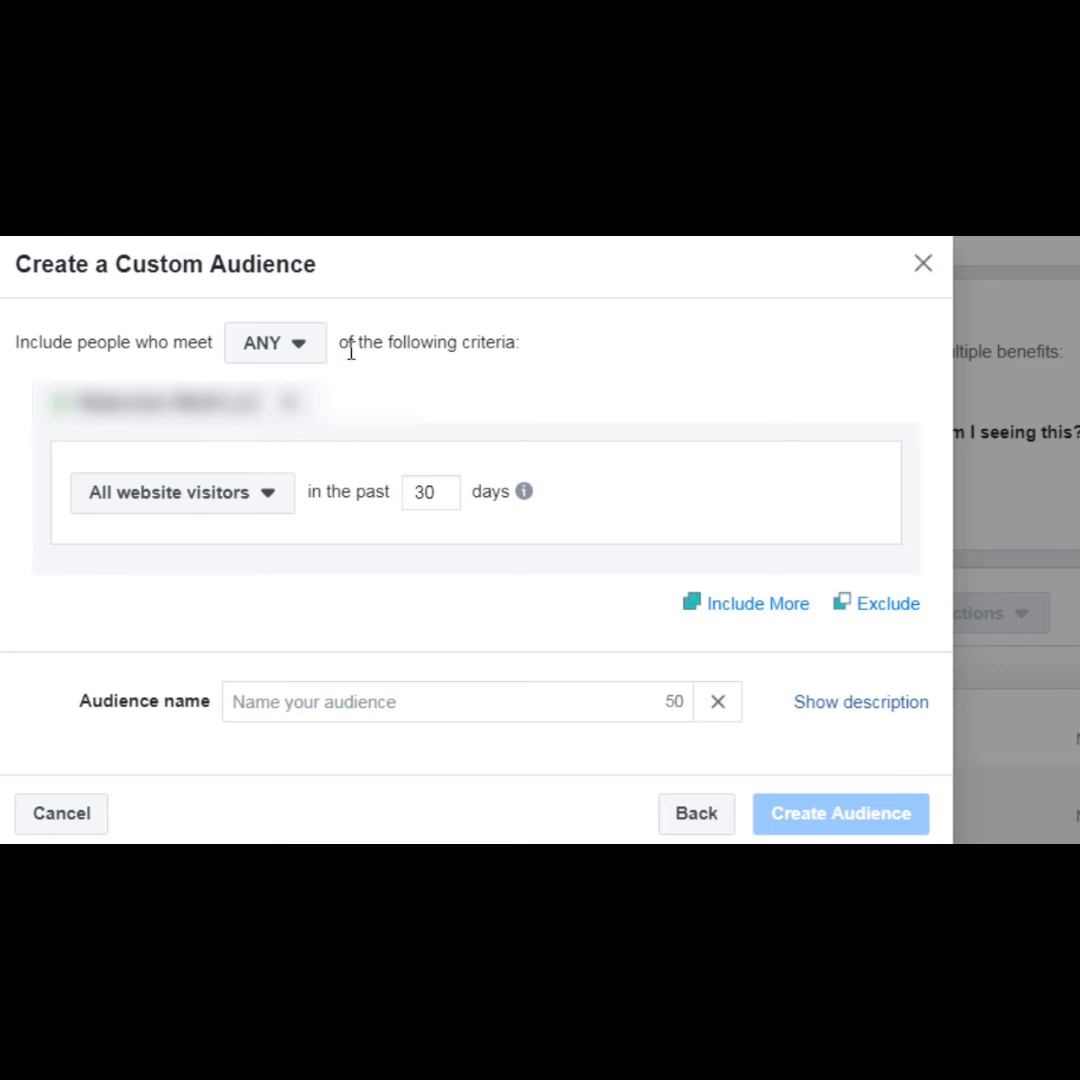
# Step: Switch the audience rule to Visitors by time spent and view its percentile choices
pyautogui.click(208, 511)
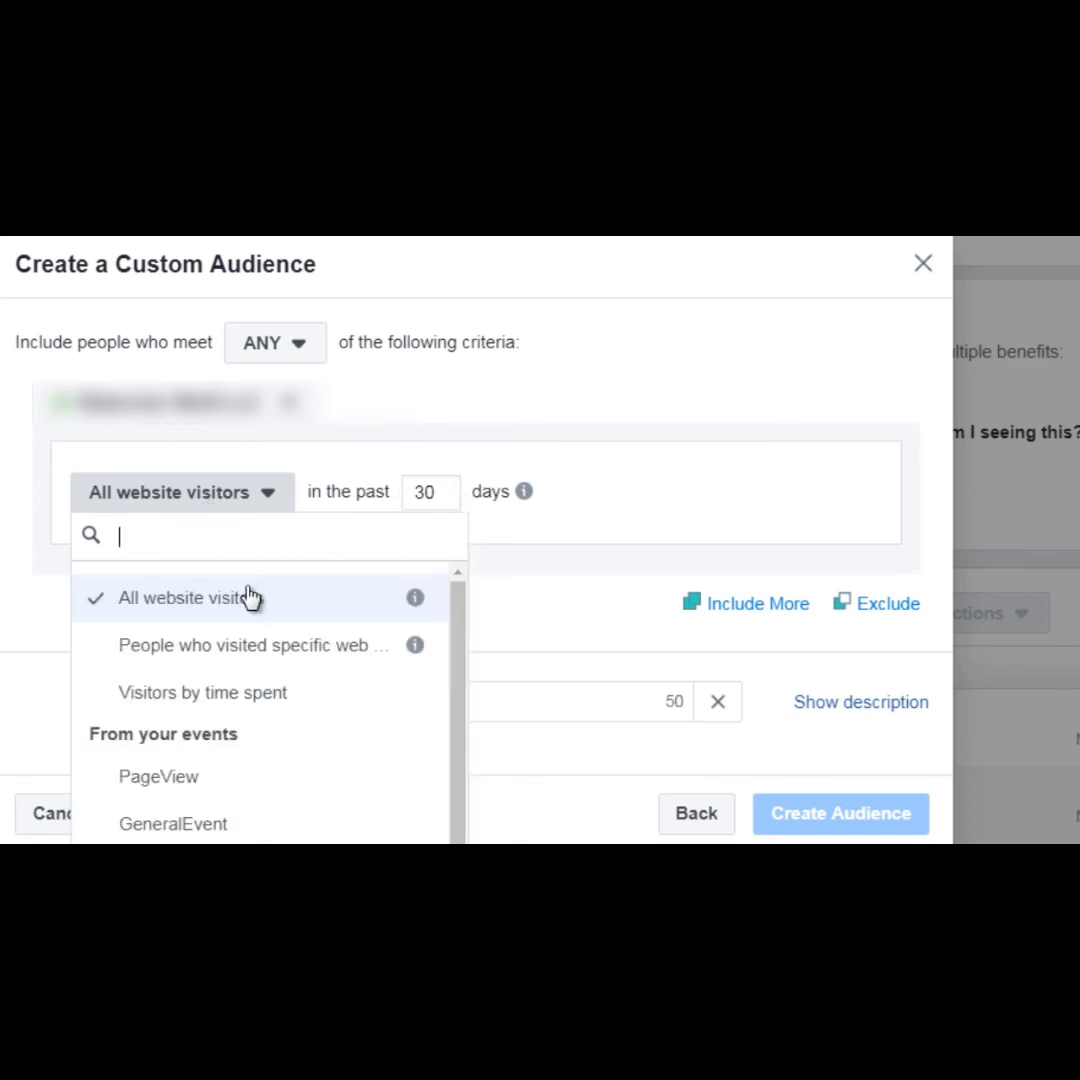
pyautogui.click(272, 700)
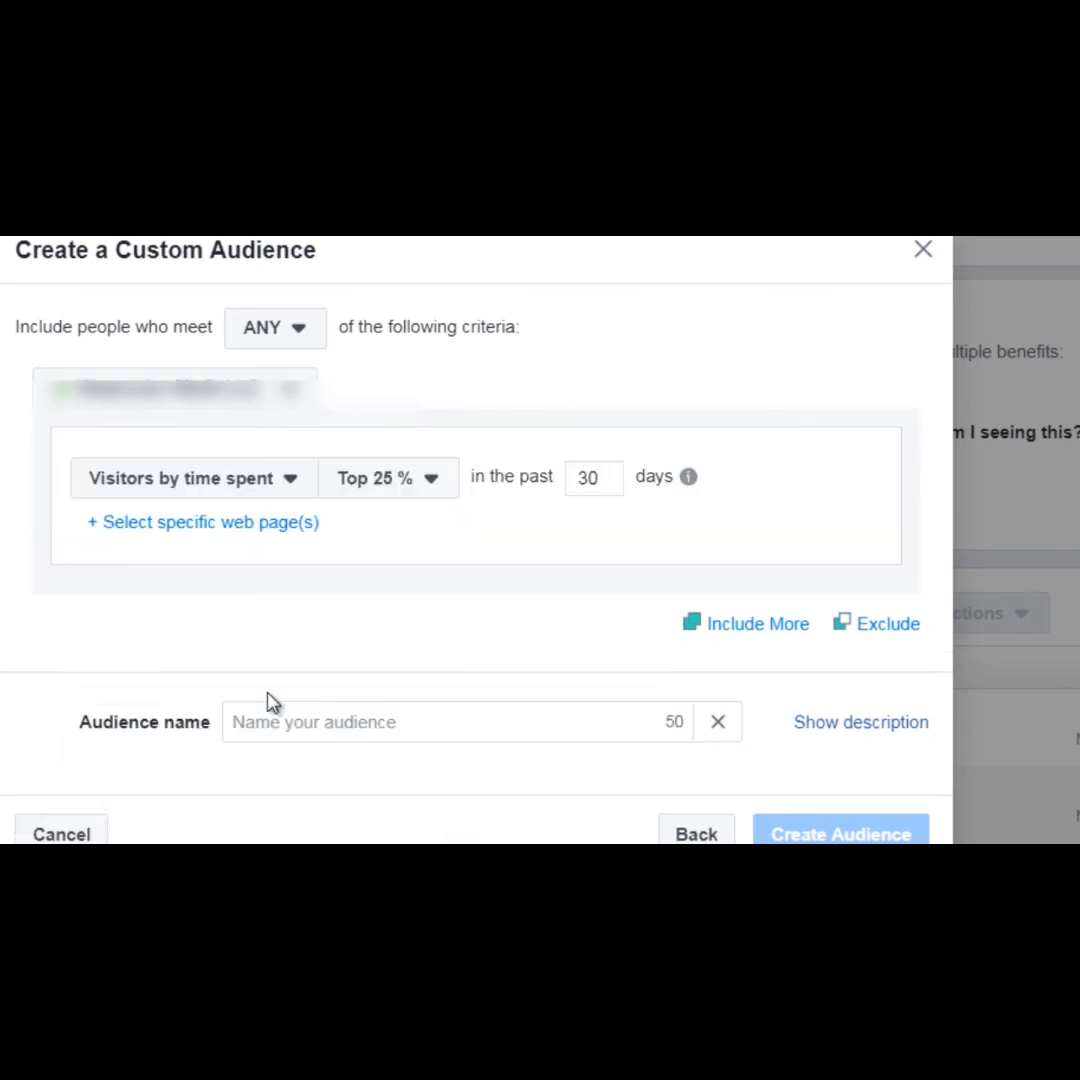
pyautogui.click(376, 492)
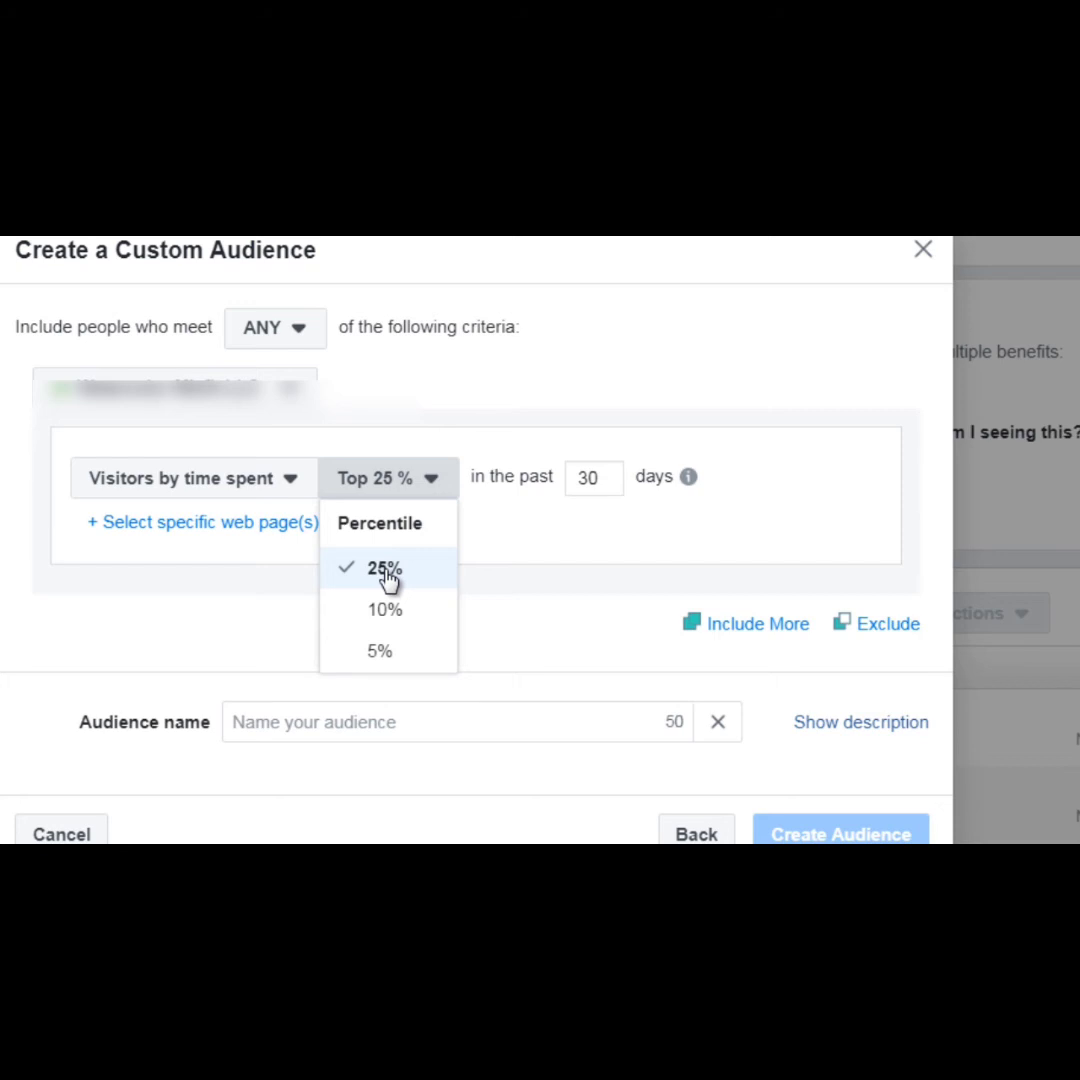
pyautogui.click(497, 567)
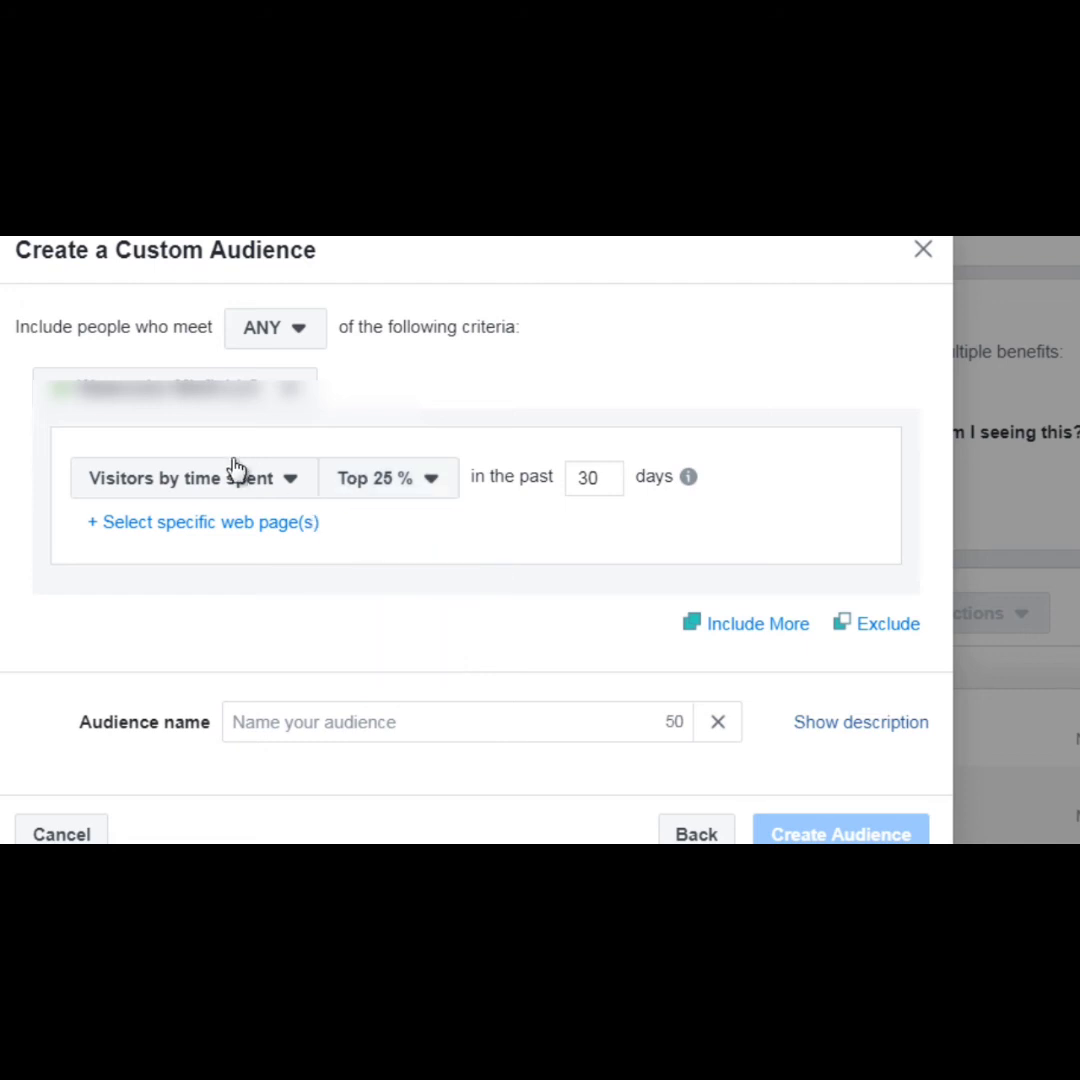
# Step: Set the audience rule to people who visited specific web pages
pyautogui.click(244, 485)
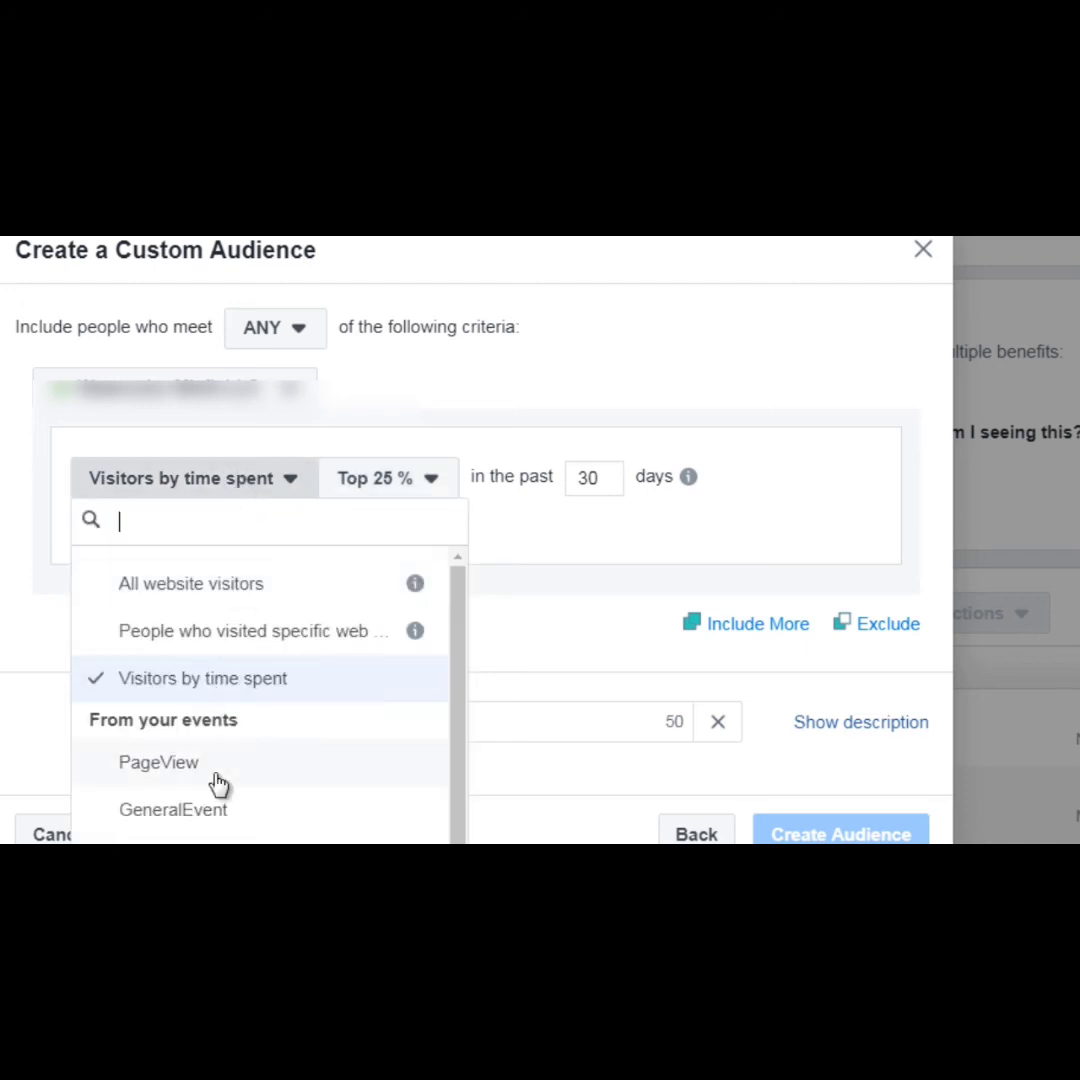
pyautogui.scroll(-1, 453, 700)
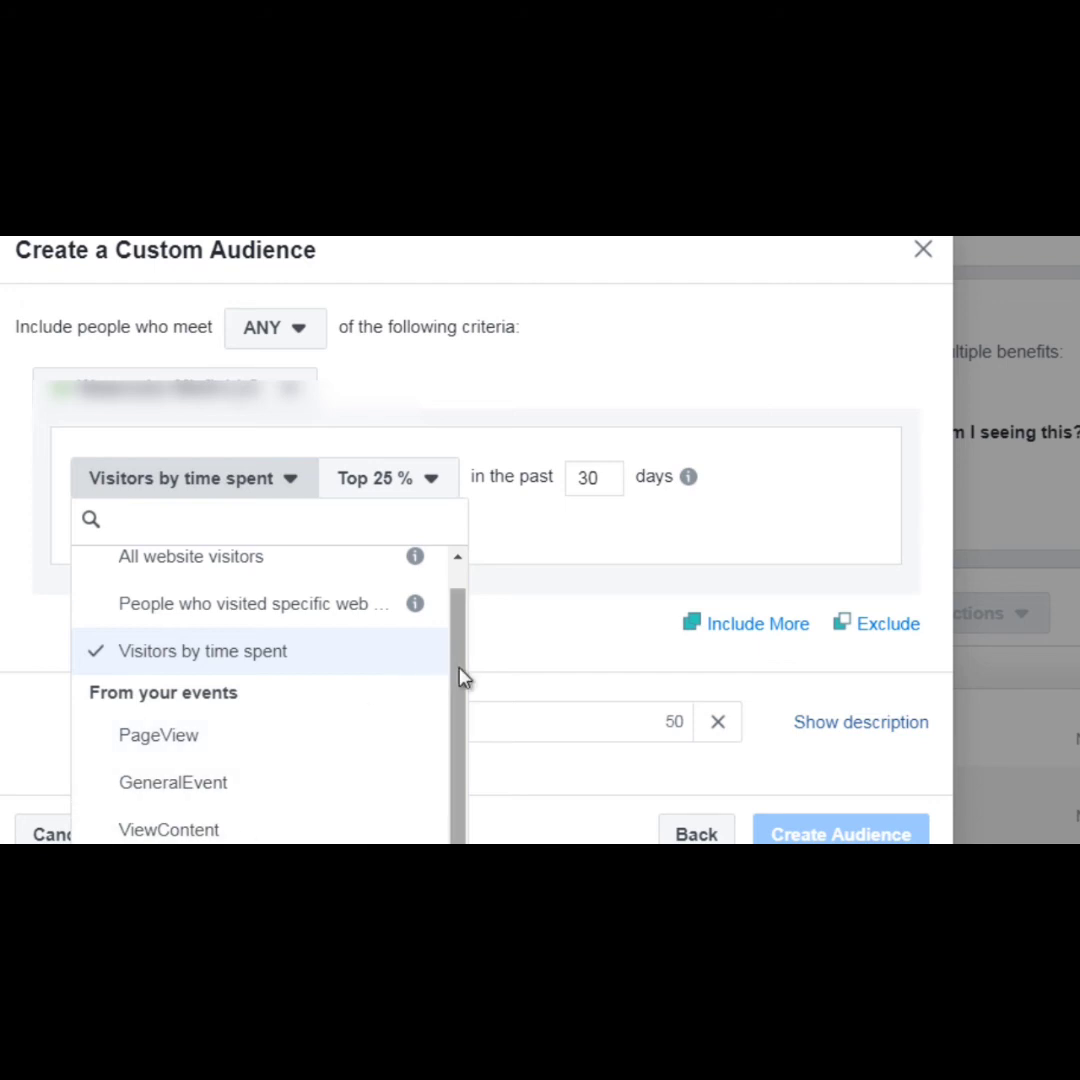
pyautogui.scroll(1, 458, 620)
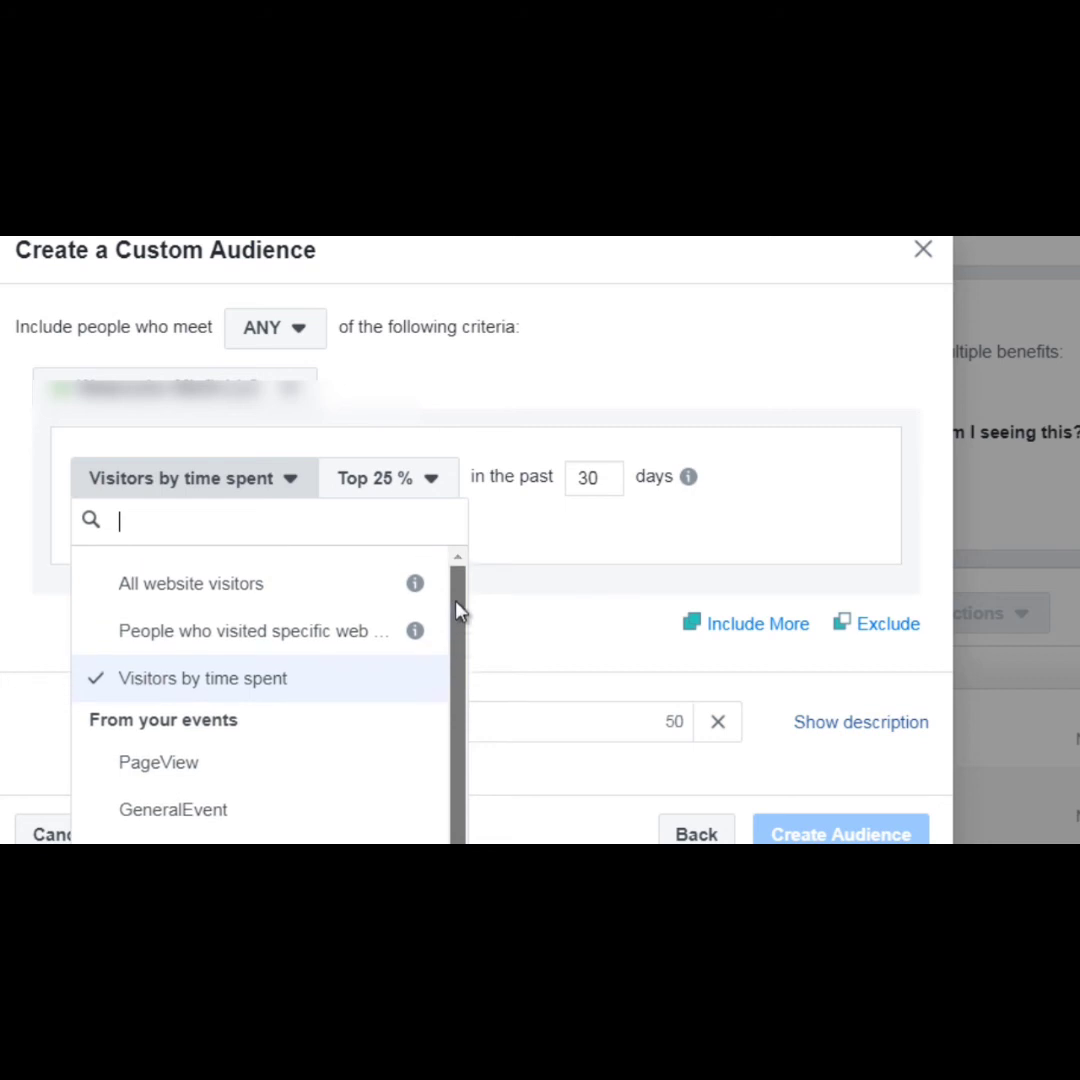
pyautogui.click(295, 628)
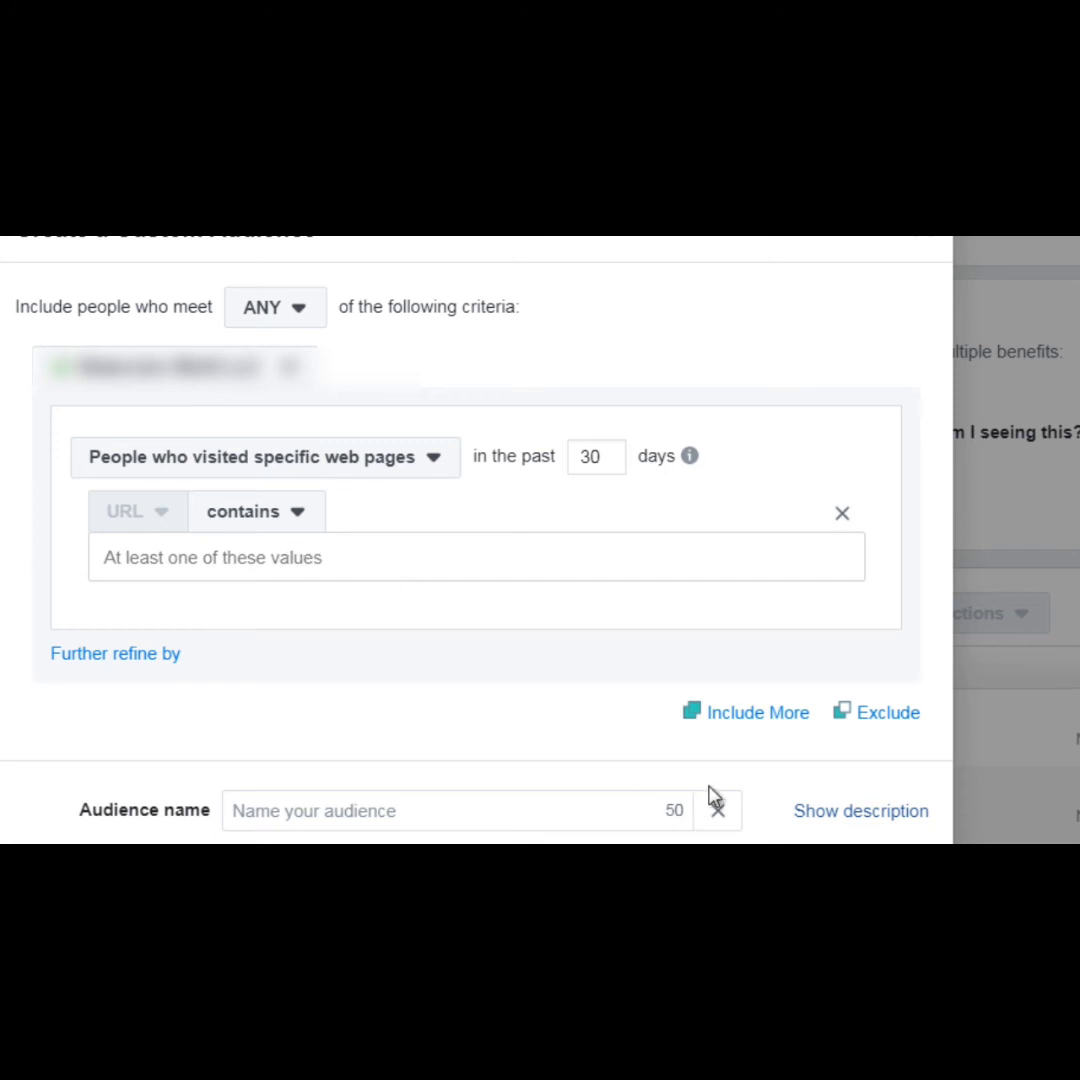
# Step: Add a second inclusion rule to the custom audience and remove it again
pyautogui.click(781, 714)
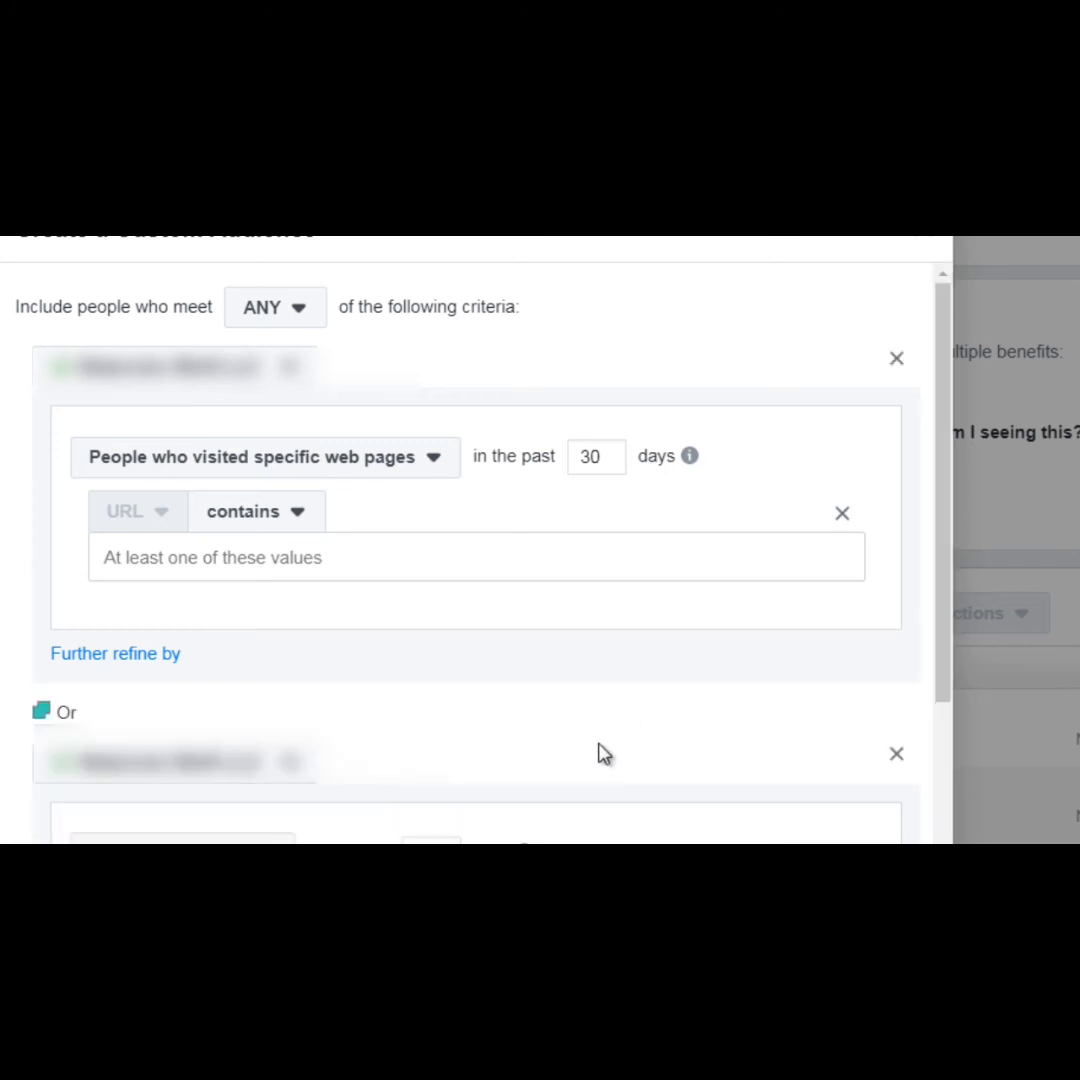
pyautogui.click(895, 756)
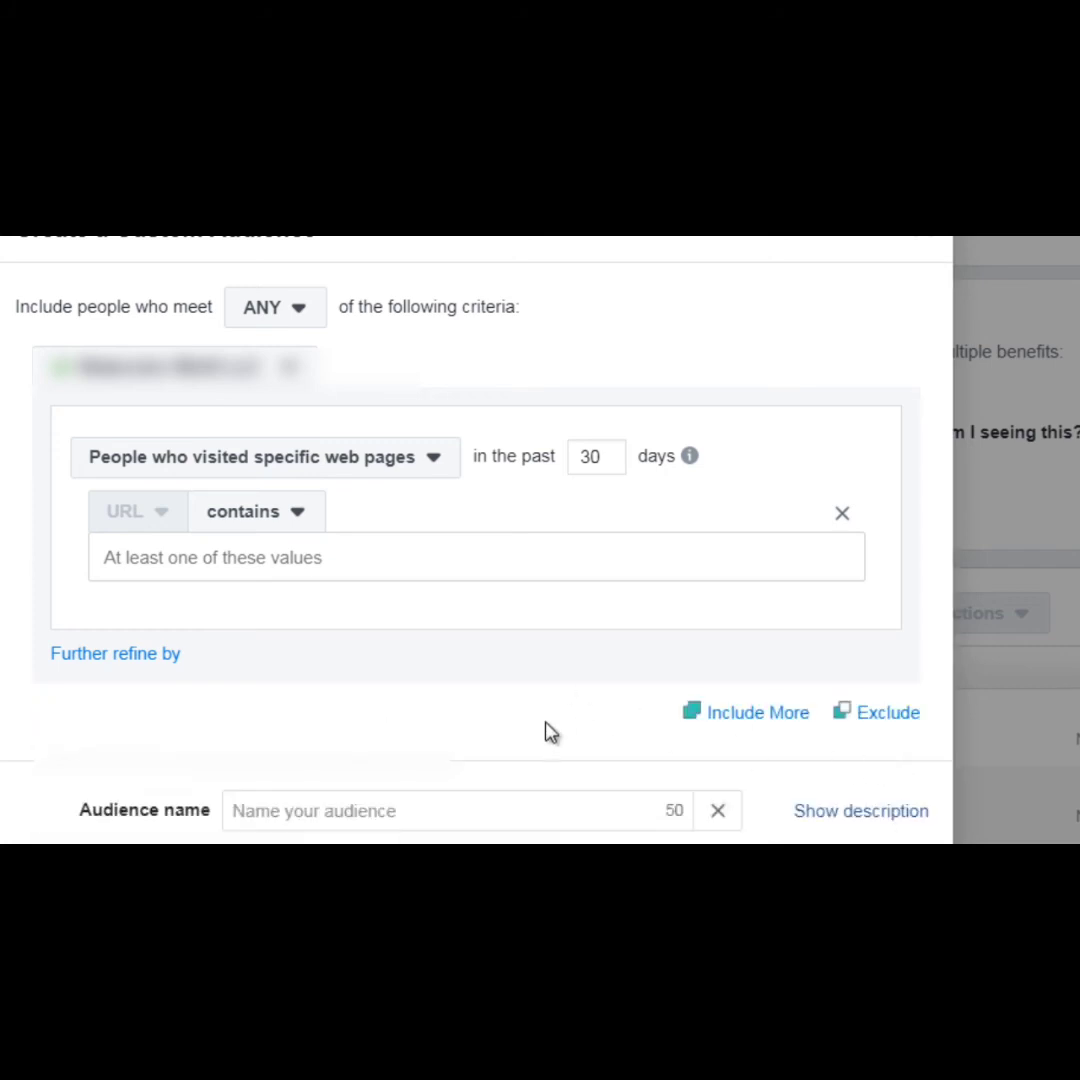
pyautogui.click(294, 331)
# Step: View the help on audience duration and set the web page visitors rule to the past 180 days
pyautogui.moveTo(604, 460); pyautogui.dragTo(578, 462)
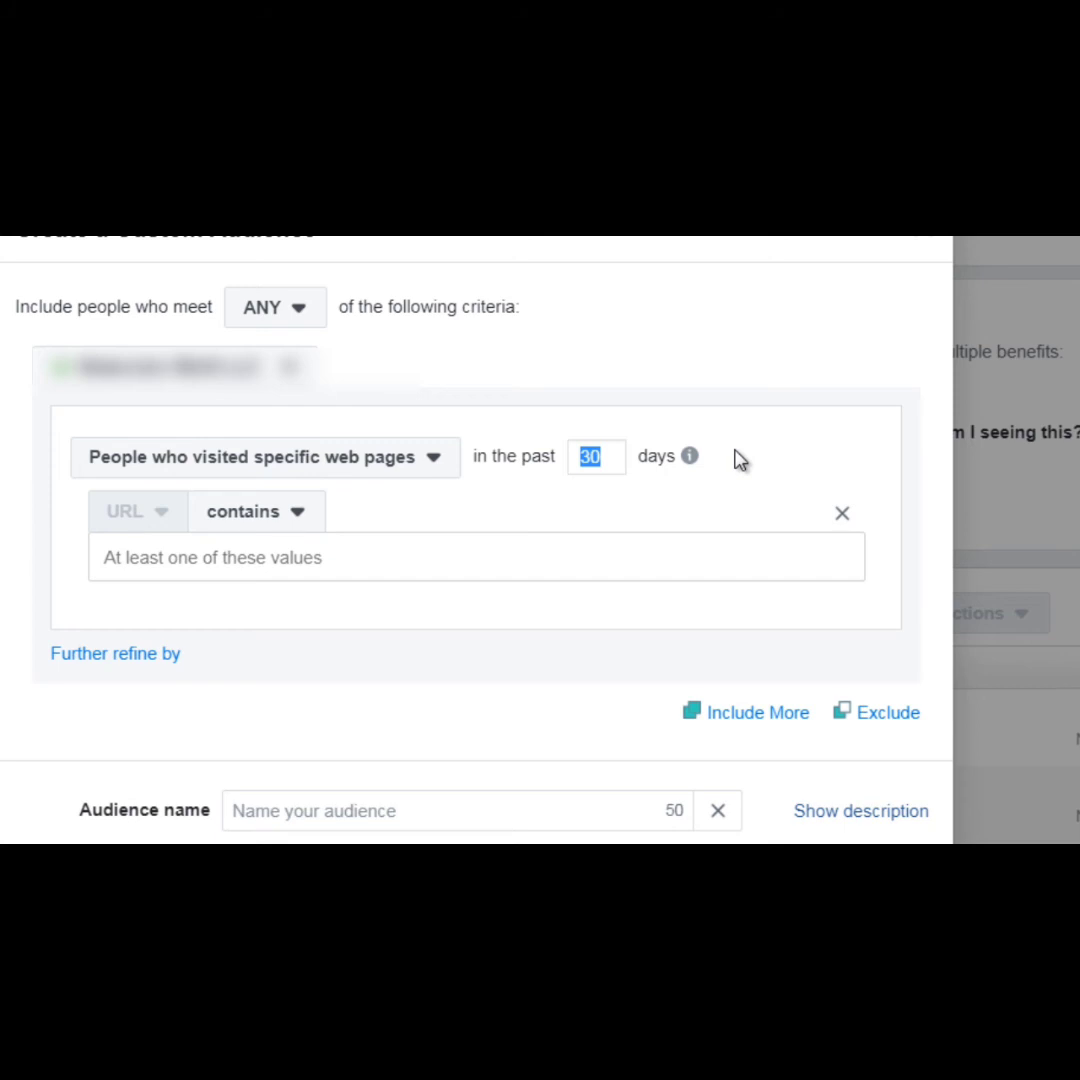
pyautogui.click(691, 458)
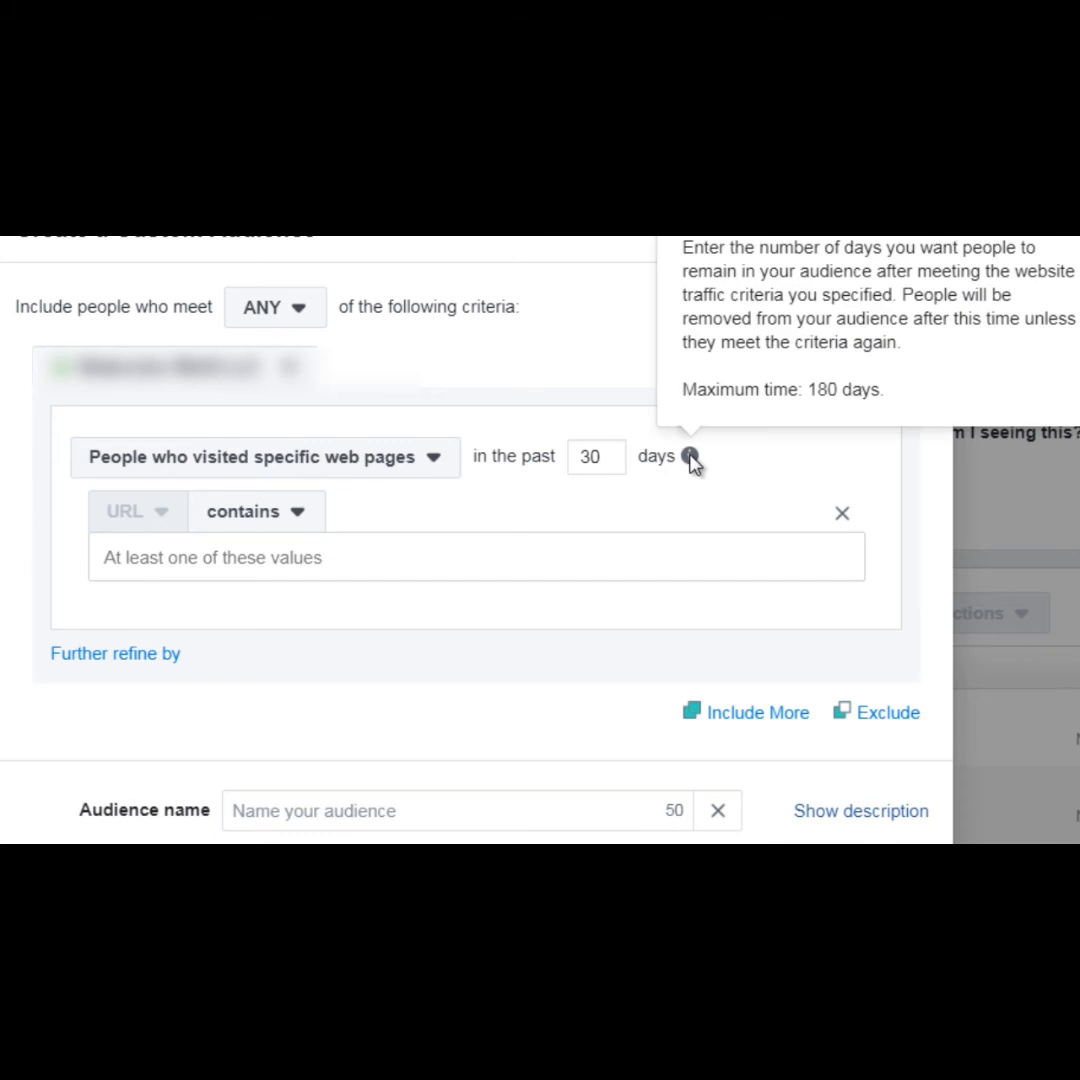
pyautogui.doubleClick(590, 456)
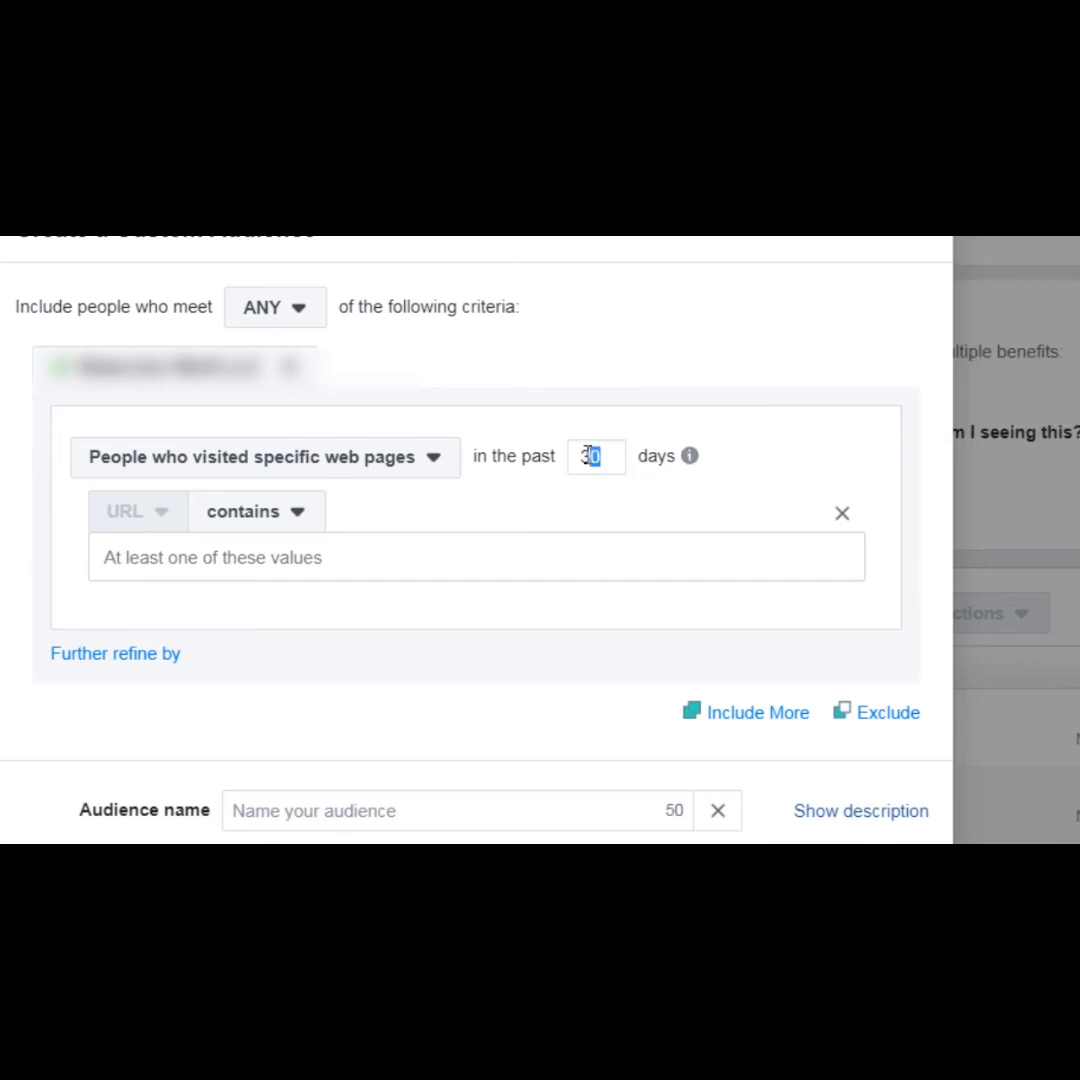
pyautogui.moveTo(590, 456); pyautogui.dragTo(578, 462)
pyautogui.write('180')
# Step: Set the web page visitors rule to the past 7 days
pyautogui.moveTo(617, 456); pyautogui.dragTo(580, 468)
pyautogui.press('BackSpace')
pyautogui.write('7')
pyautogui.doubleClick(605, 456)
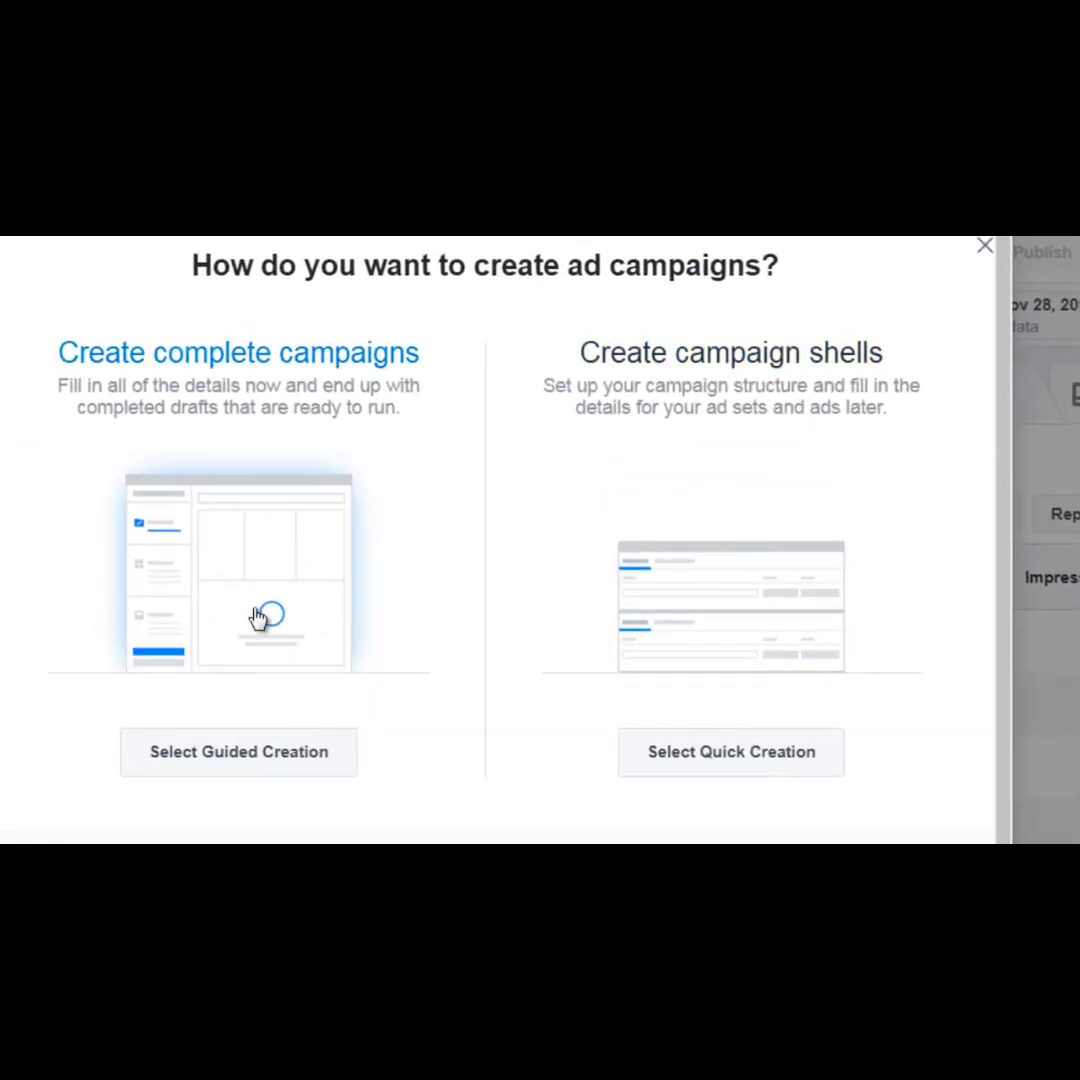
# Step: Start a new ad campaign with Guided Creation and choose Traffic as its marketing objective
pyautogui.click(258, 617)
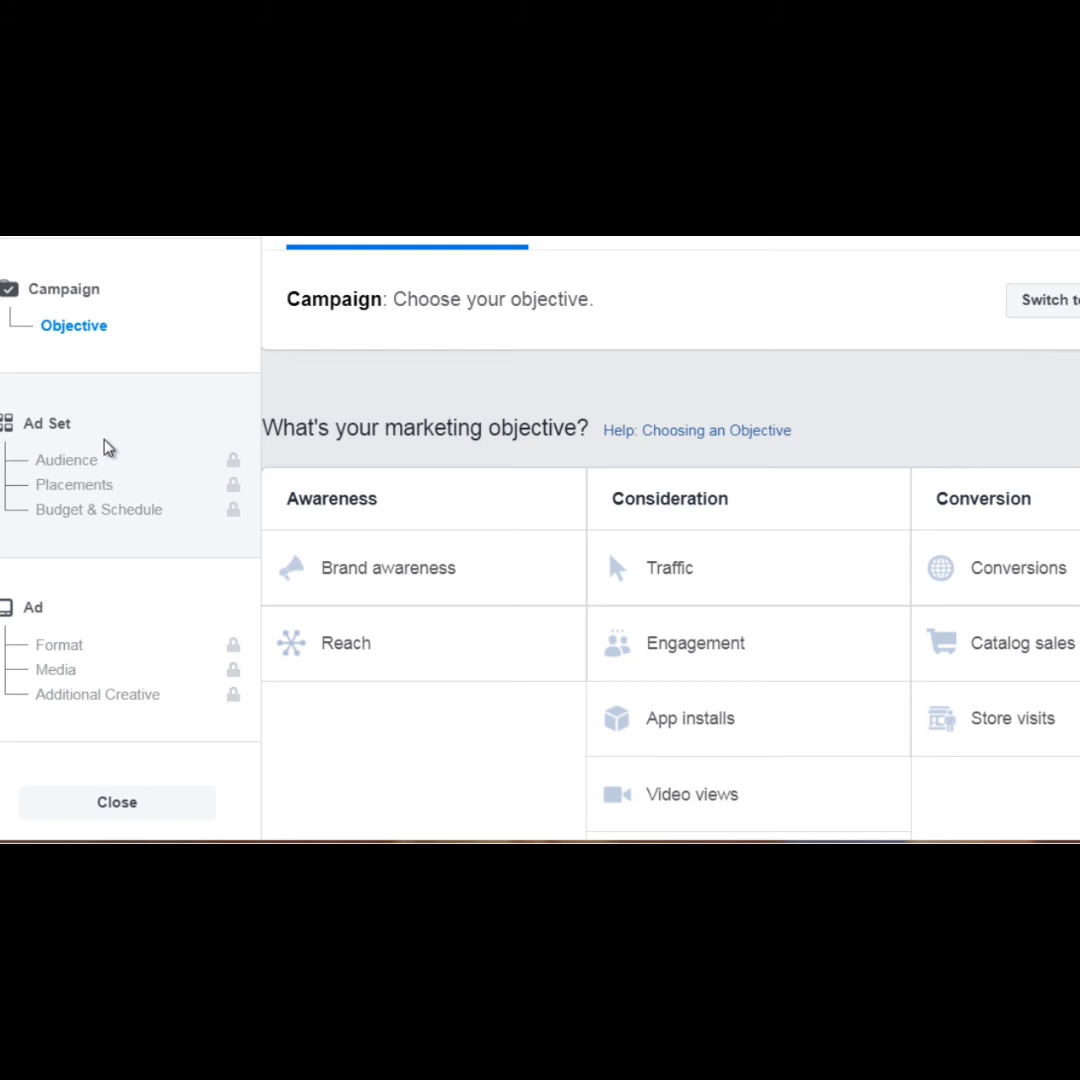
pyautogui.moveTo(95, 470)
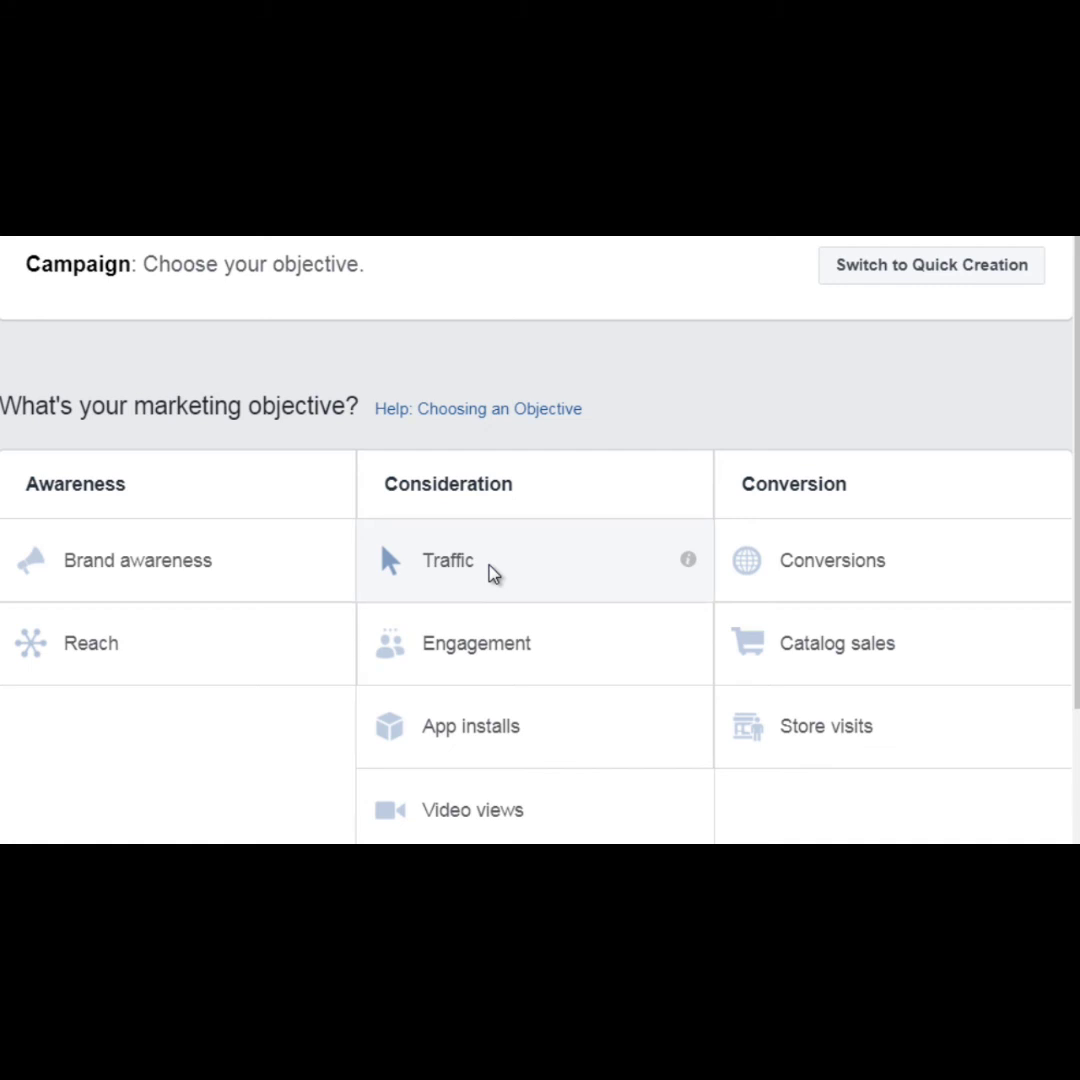
pyautogui.scroll(-4, 493, 572)
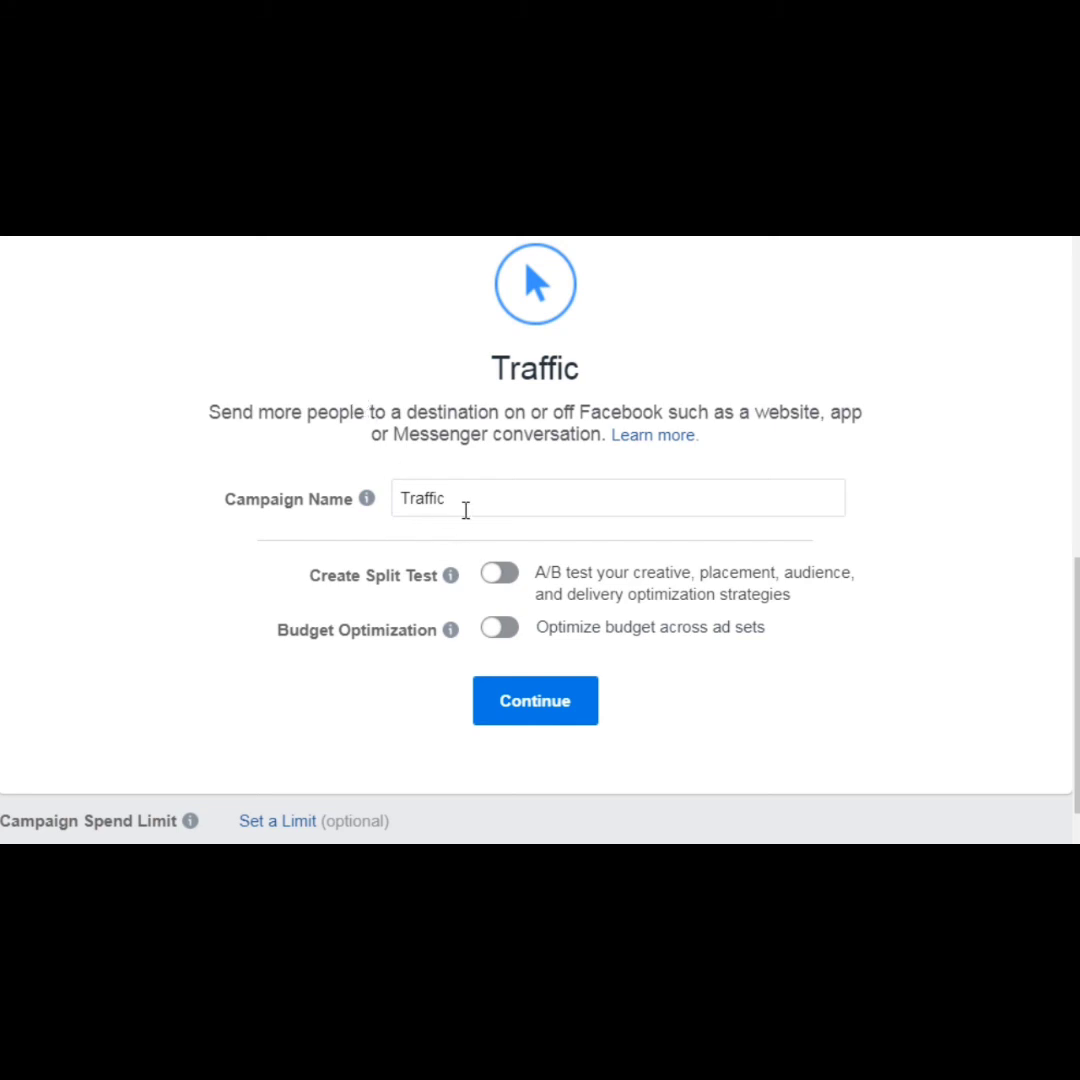
# Step: Name the Traffic campaign "Retargeting Test1" and continue to the ad set settings
pyautogui.moveTo(465, 510); pyautogui.dragTo(391, 506)
pyautogui.write('Retarg')
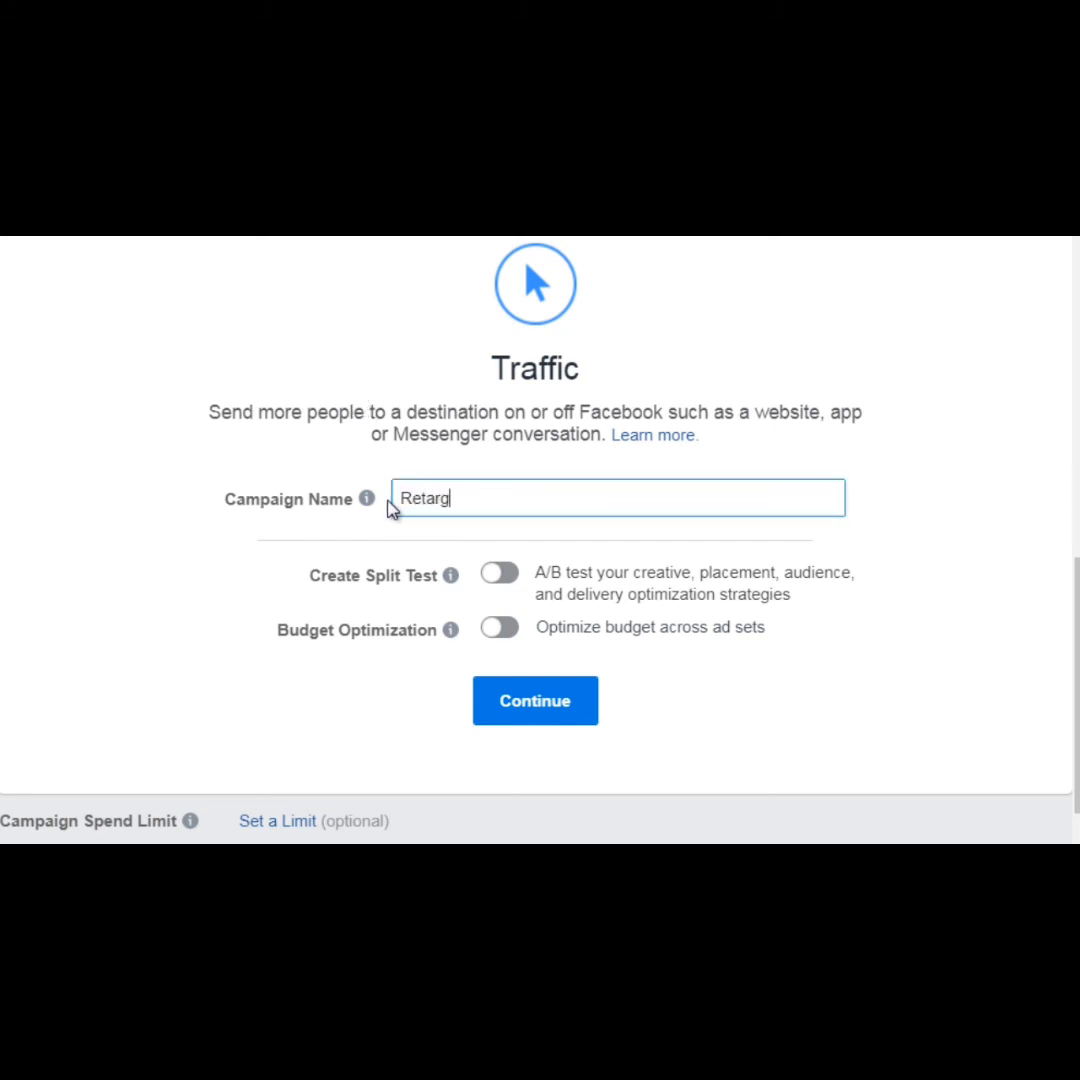
pyautogui.write('eting Test2')
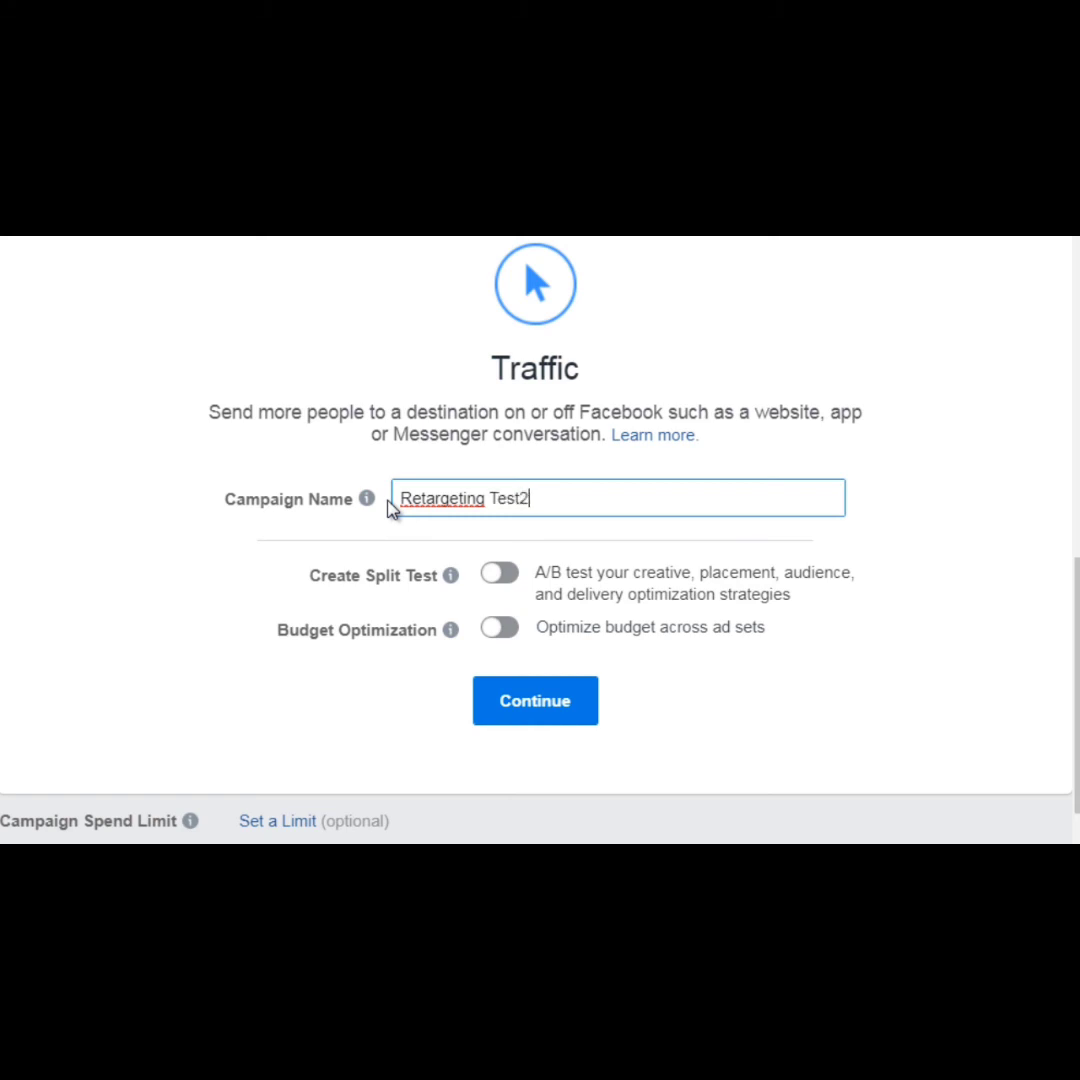
pyautogui.press('BackSpace')
pyautogui.write('1')
pyautogui.click(553, 718)
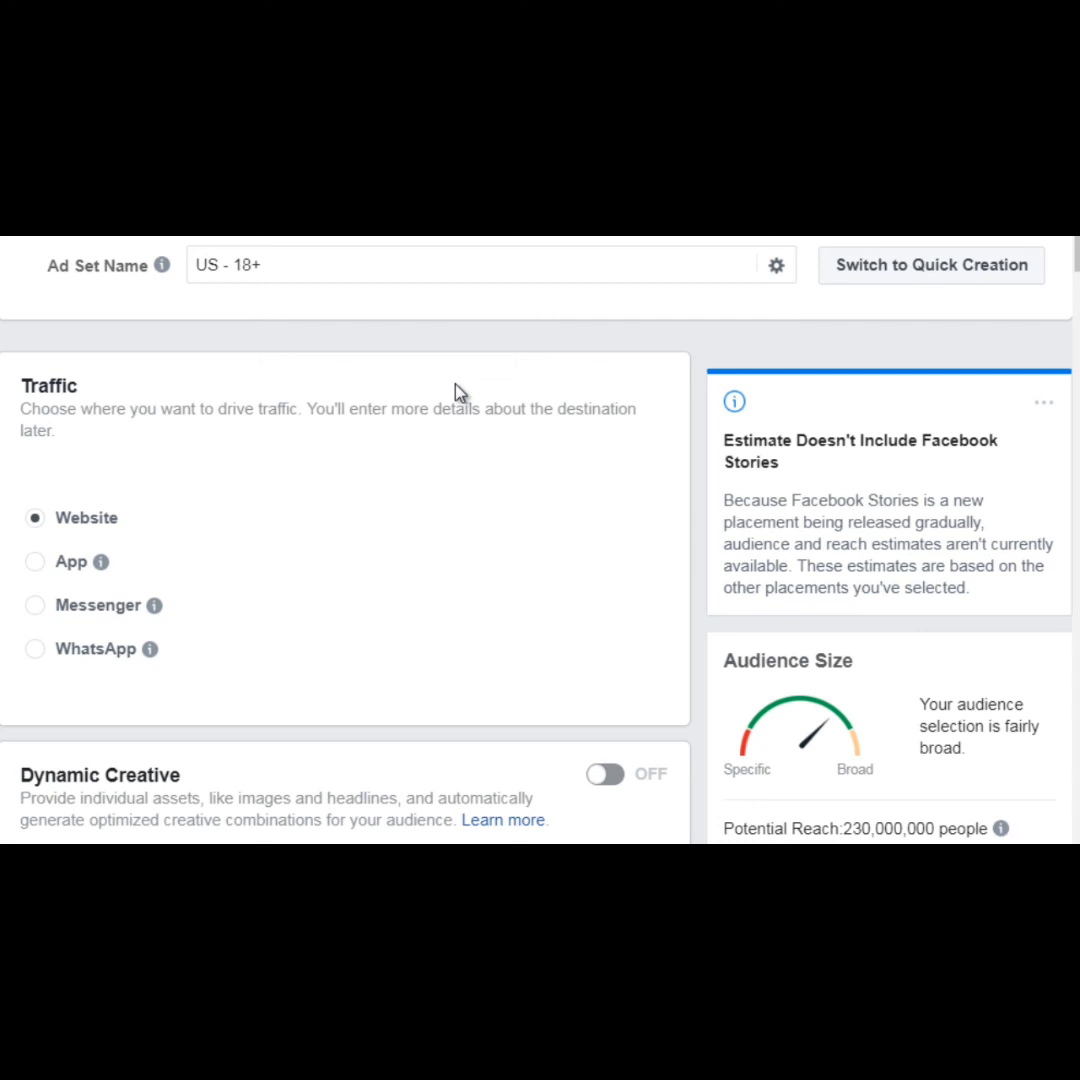
# Step: Set the age range in the ad set's Audience section to 20–60
pyautogui.scroll(-1, 540, 540)
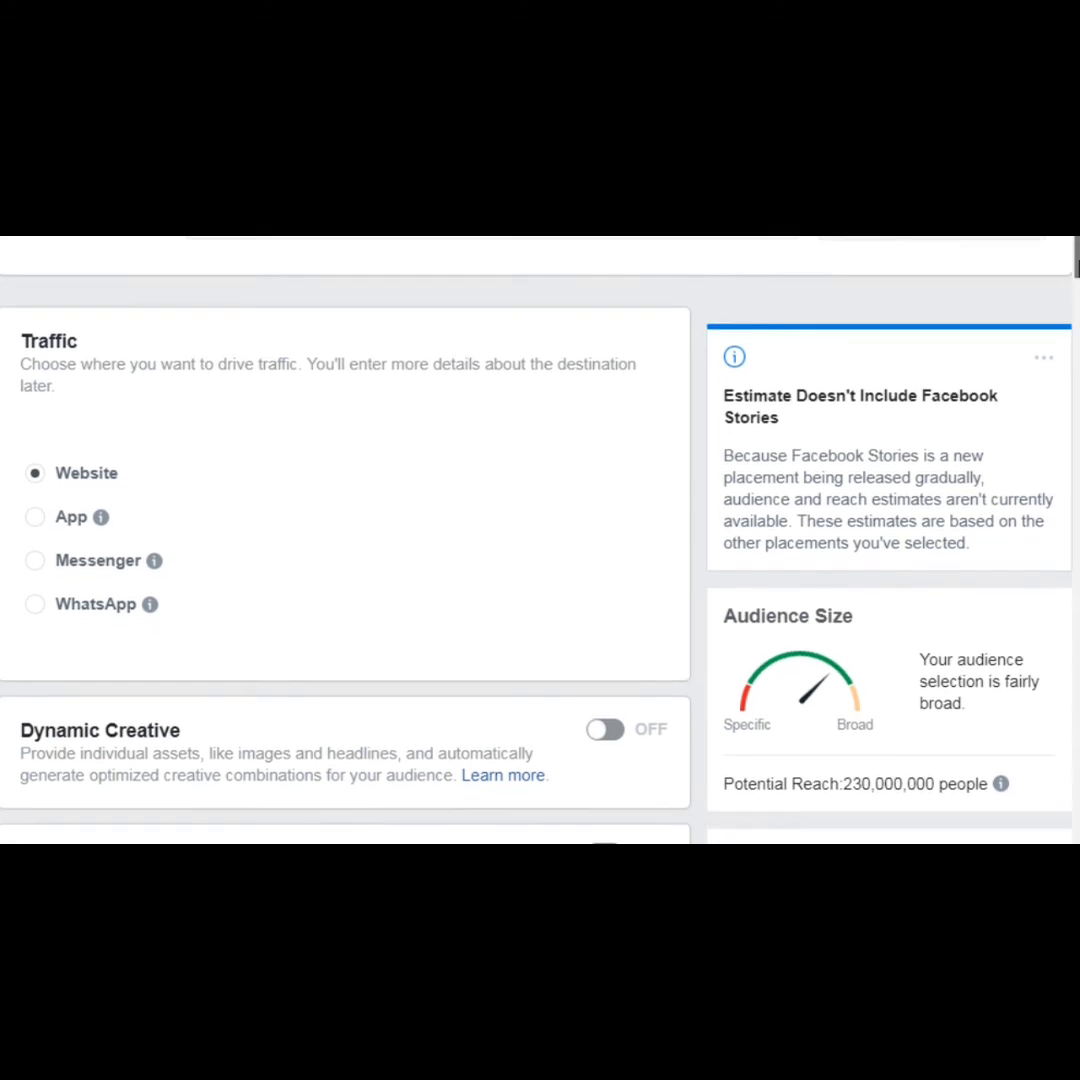
pyautogui.scroll(-2, 455, 540)
pyautogui.scroll(2, 455, 540)
pyautogui.scroll(-2, 455, 540)
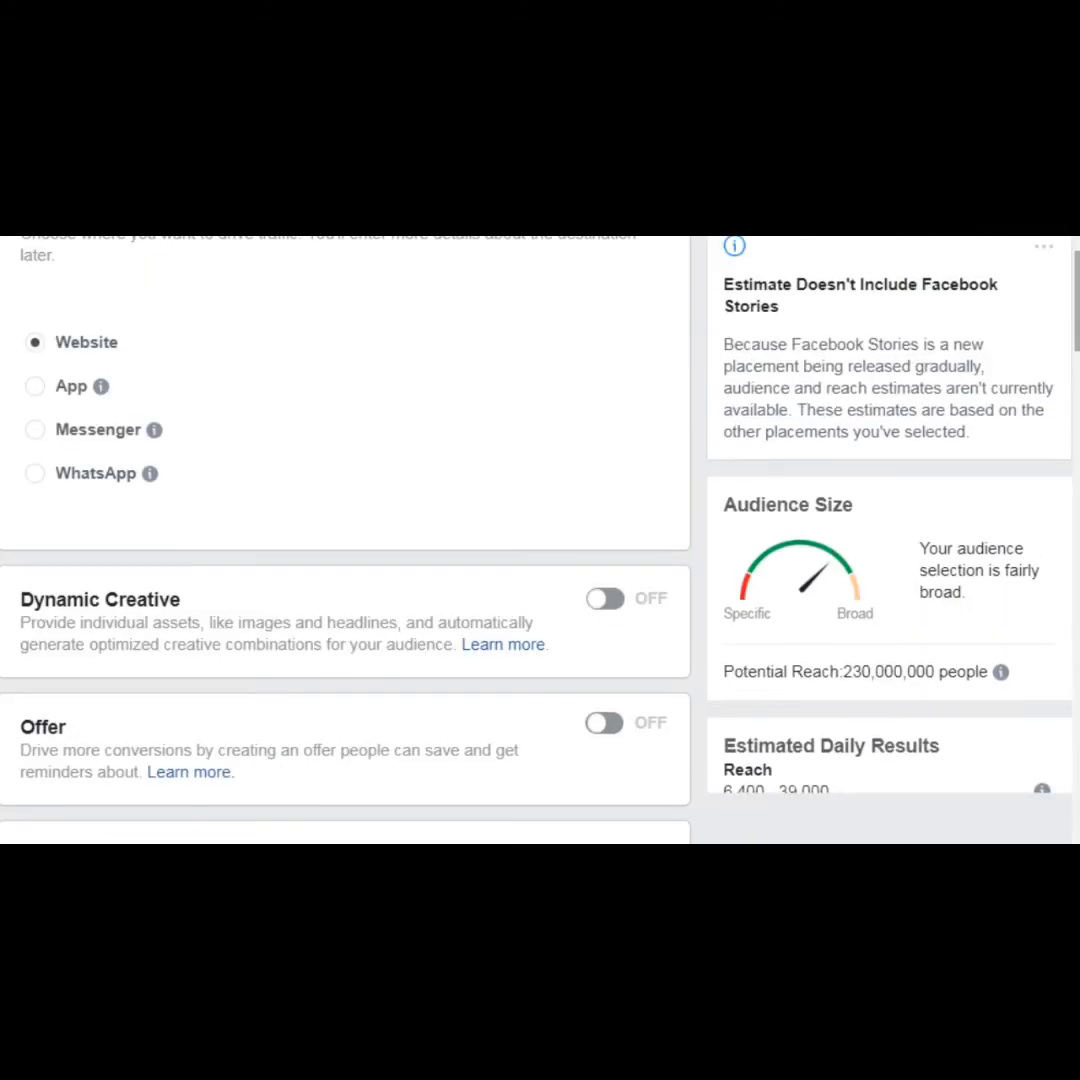
pyautogui.scroll(-4, 345, 540)
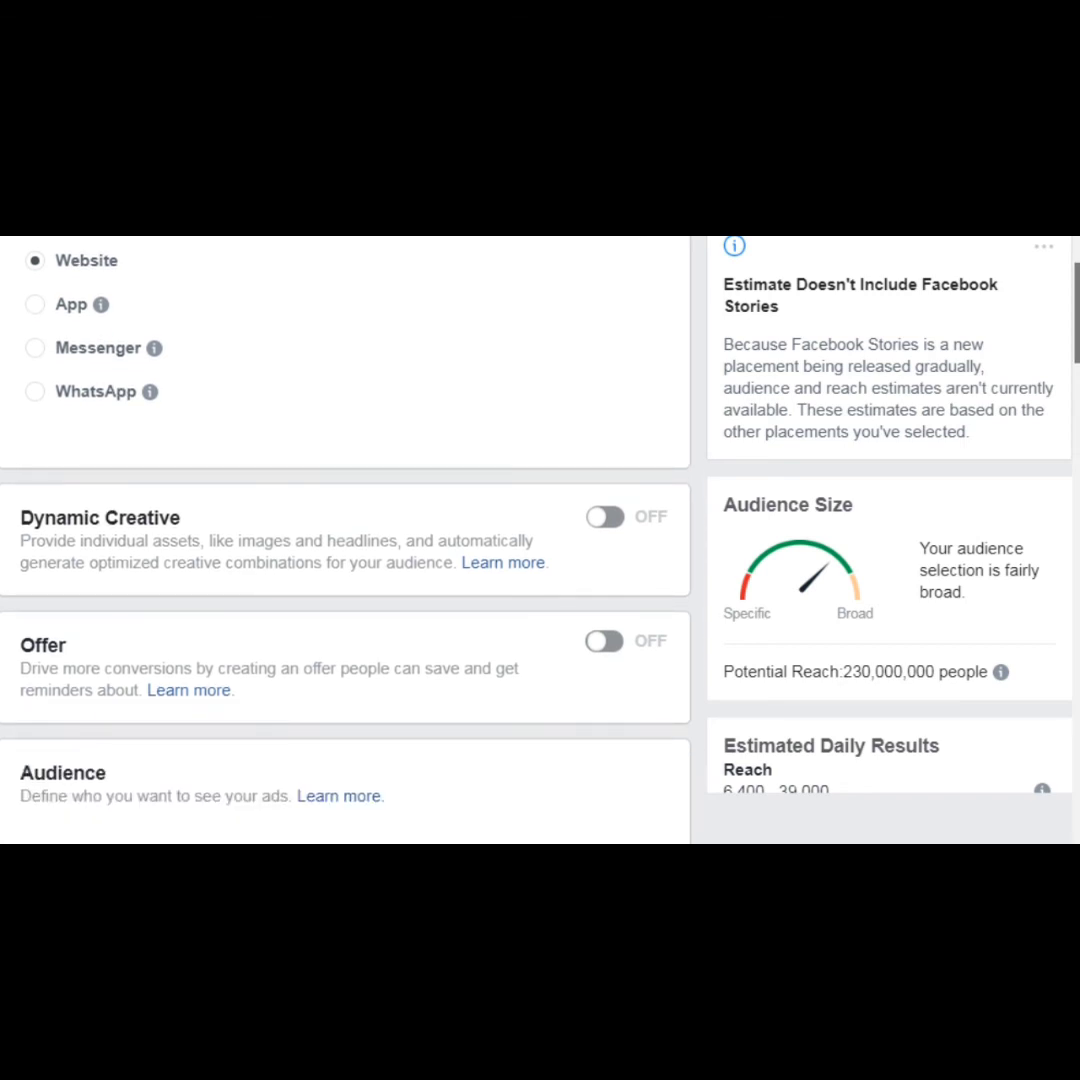
pyautogui.scroll(-5, 345, 540)
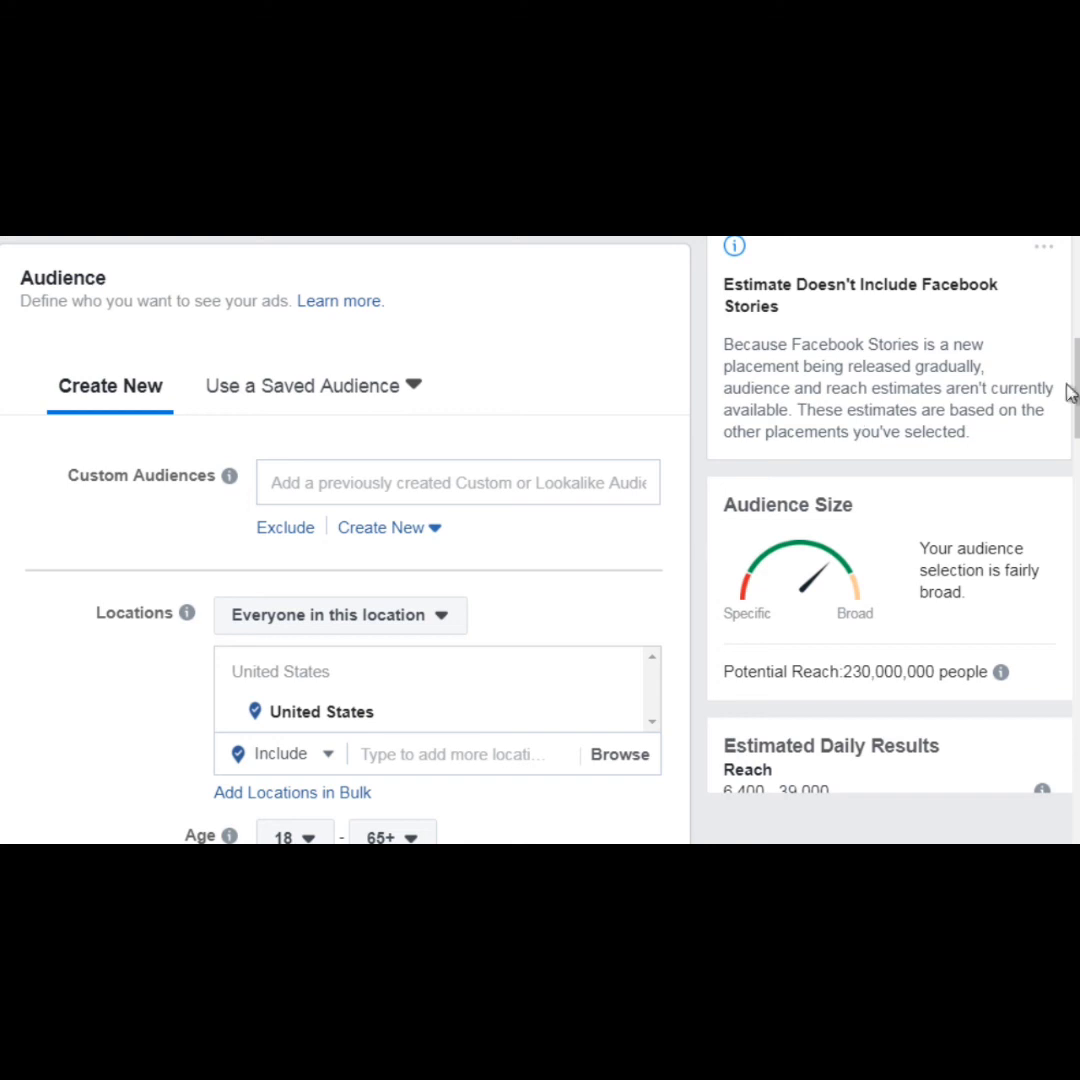
pyautogui.scroll(-1, 106, 359)
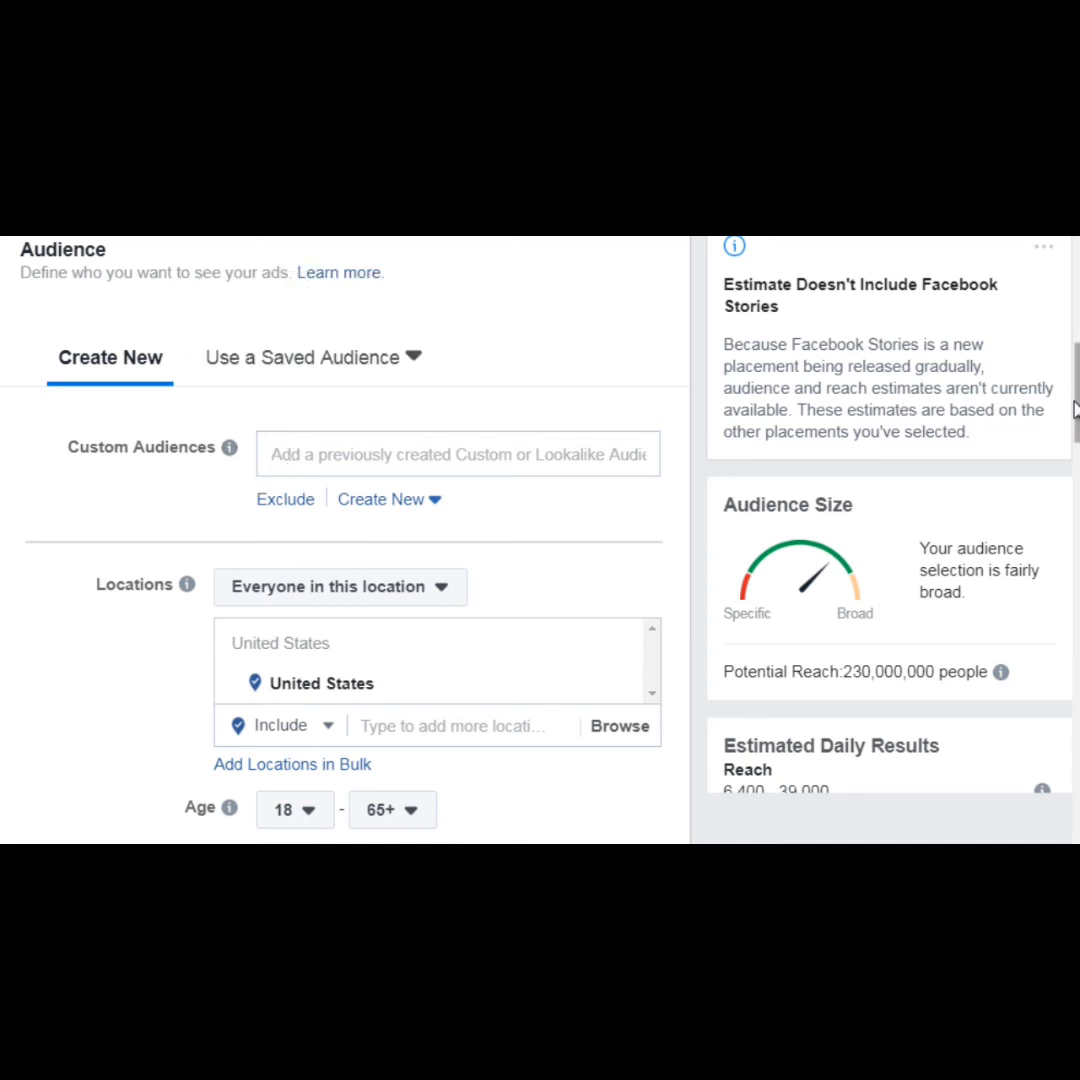
pyautogui.moveTo(1077, 410); pyautogui.dragTo(1077, 426)
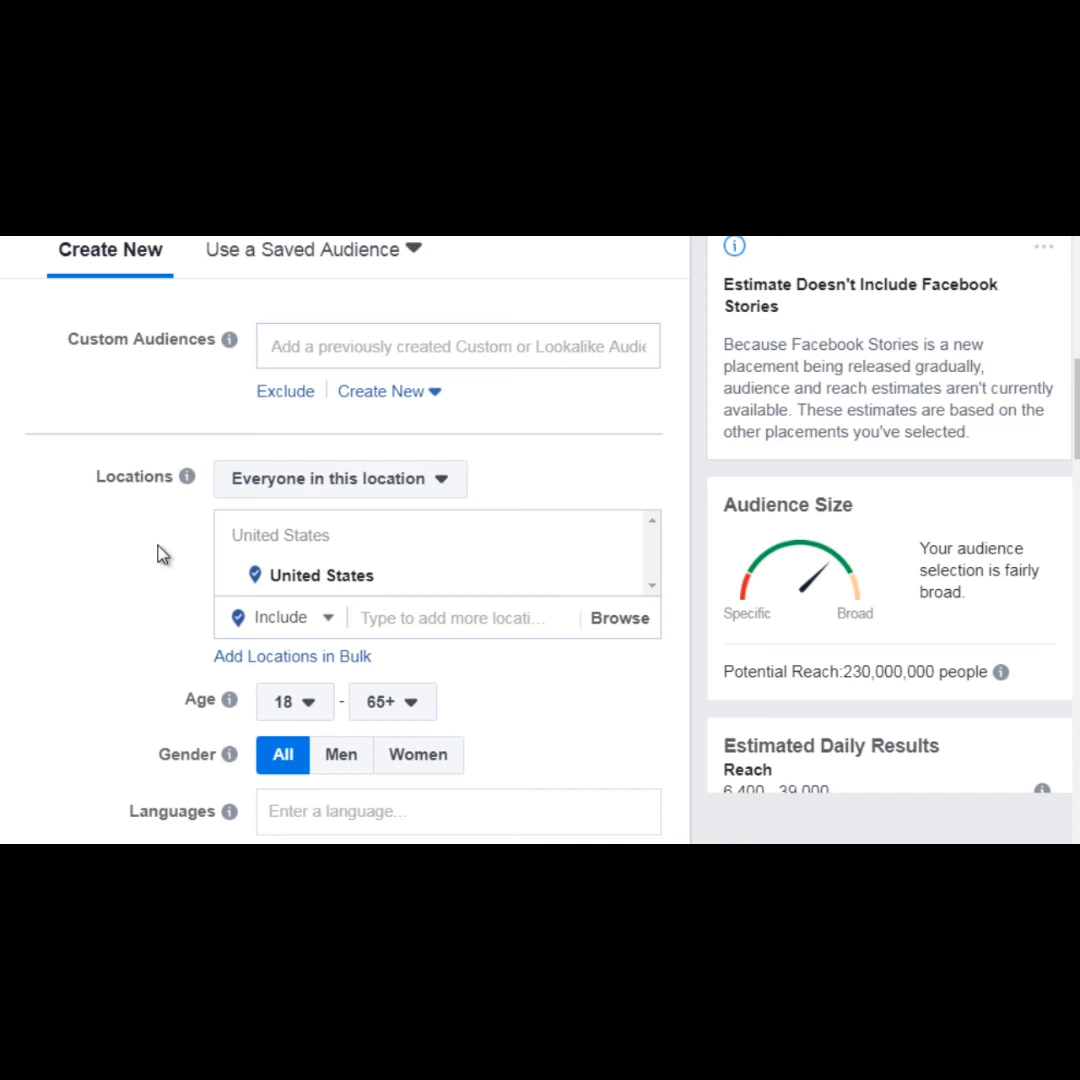
pyautogui.click(303, 710)
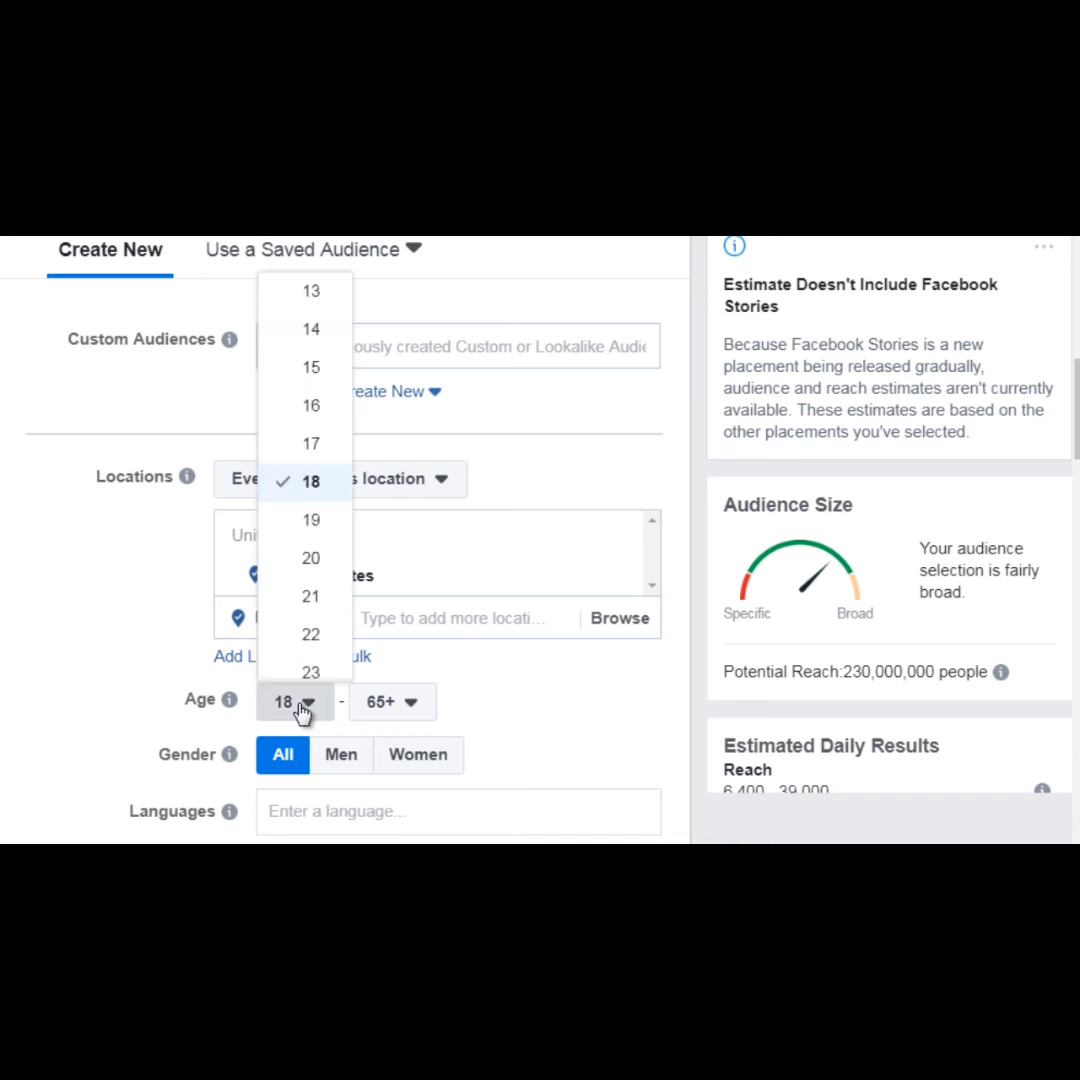
pyautogui.press('Return')
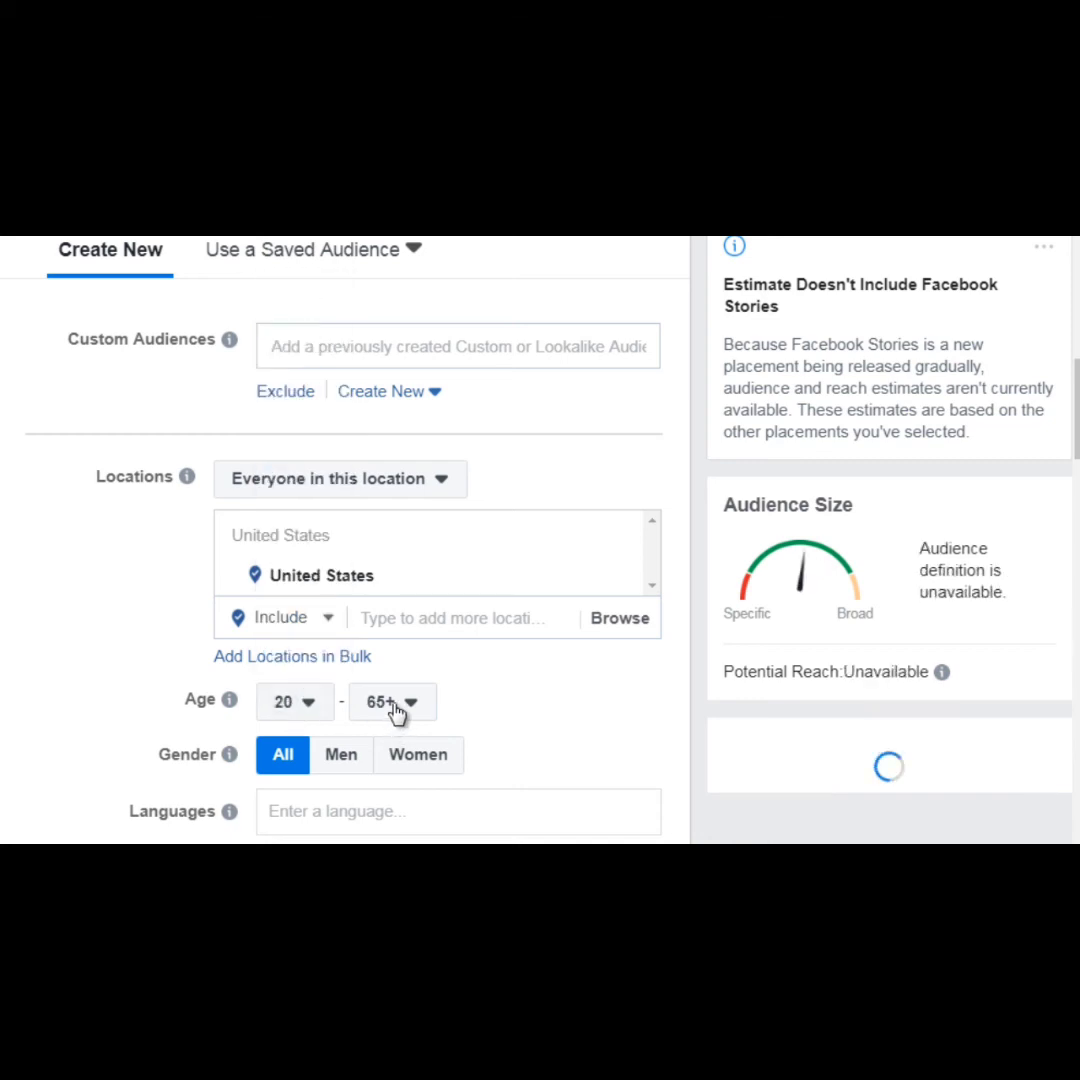
pyautogui.click(393, 711)
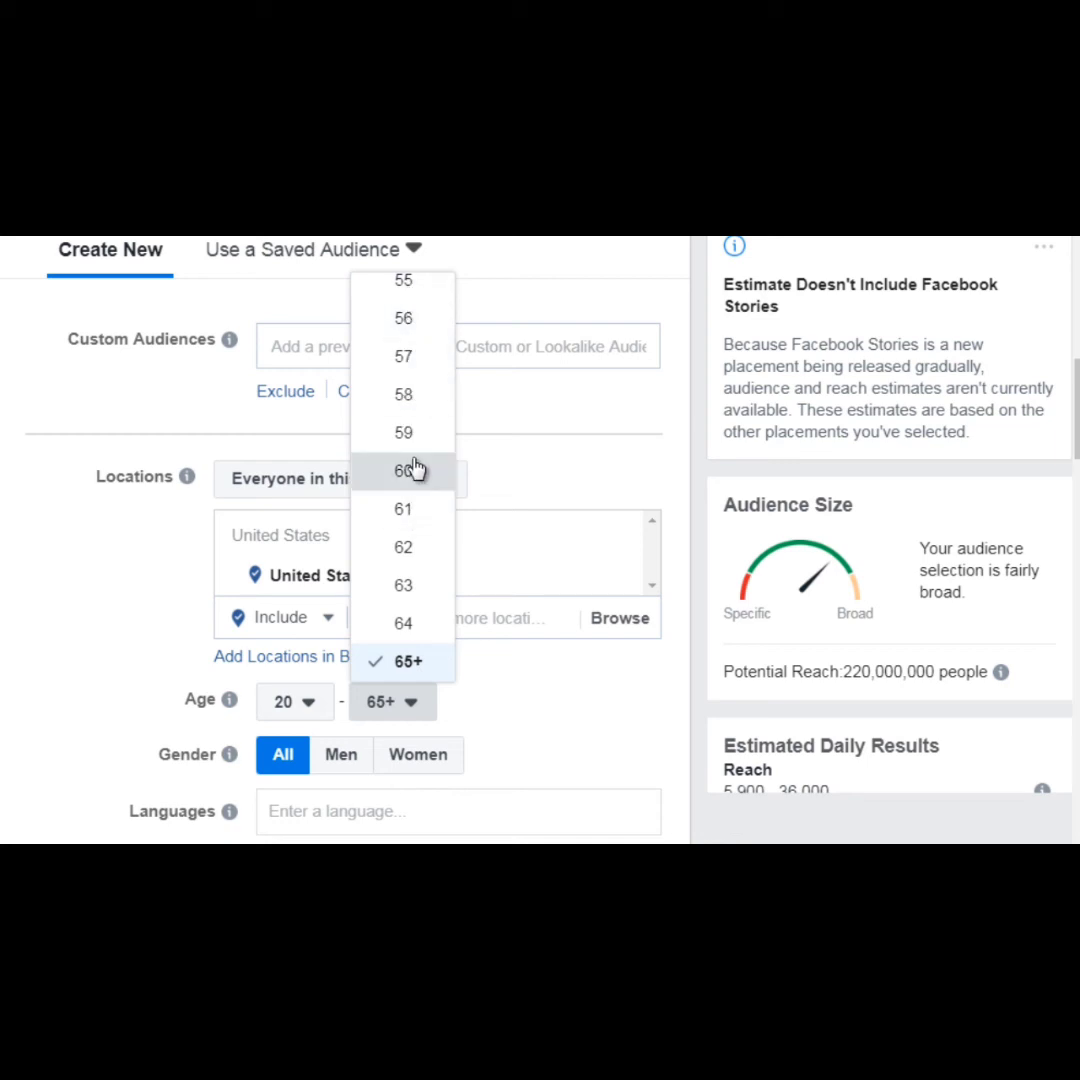
pyautogui.press('Return')
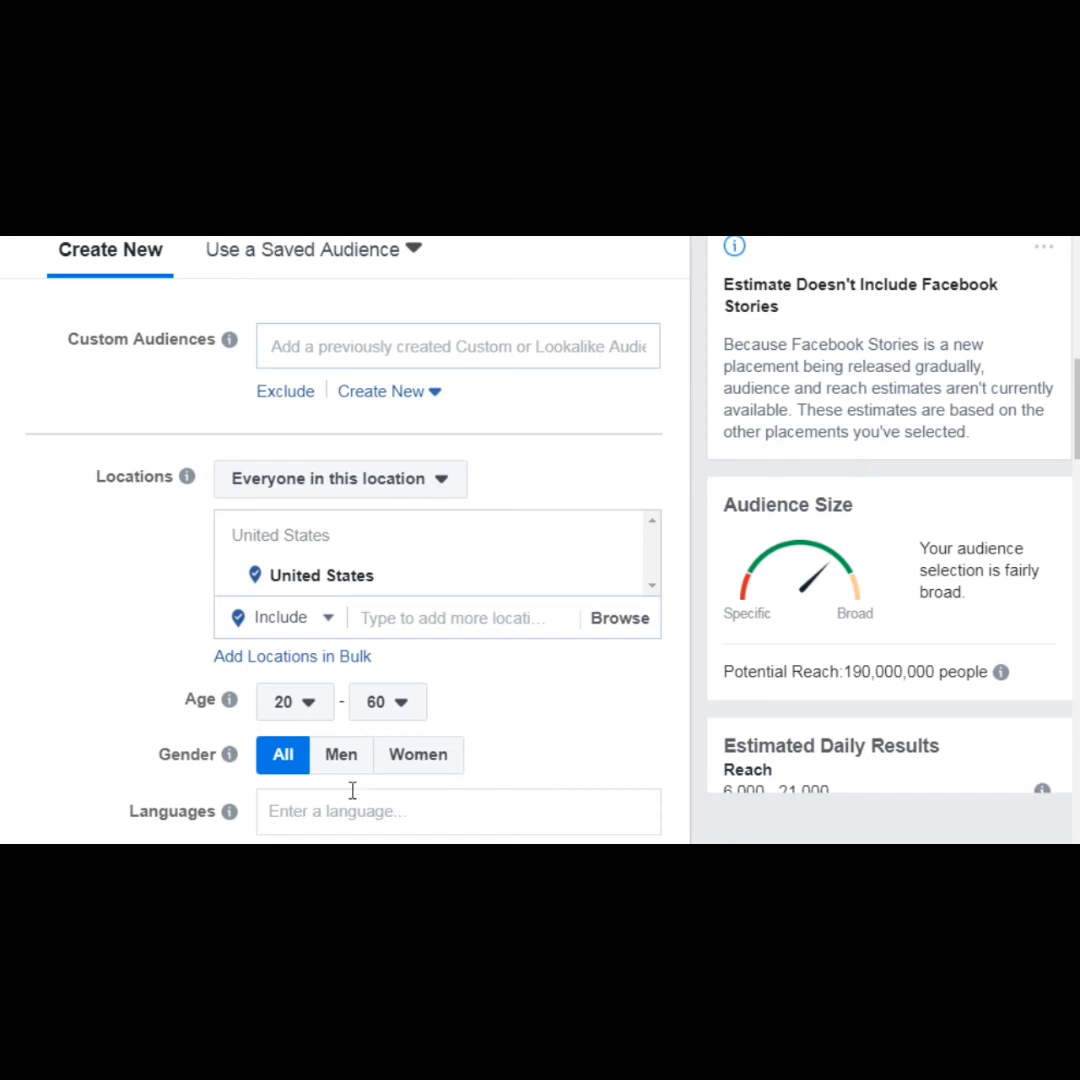
pyautogui.moveTo(314, 726)
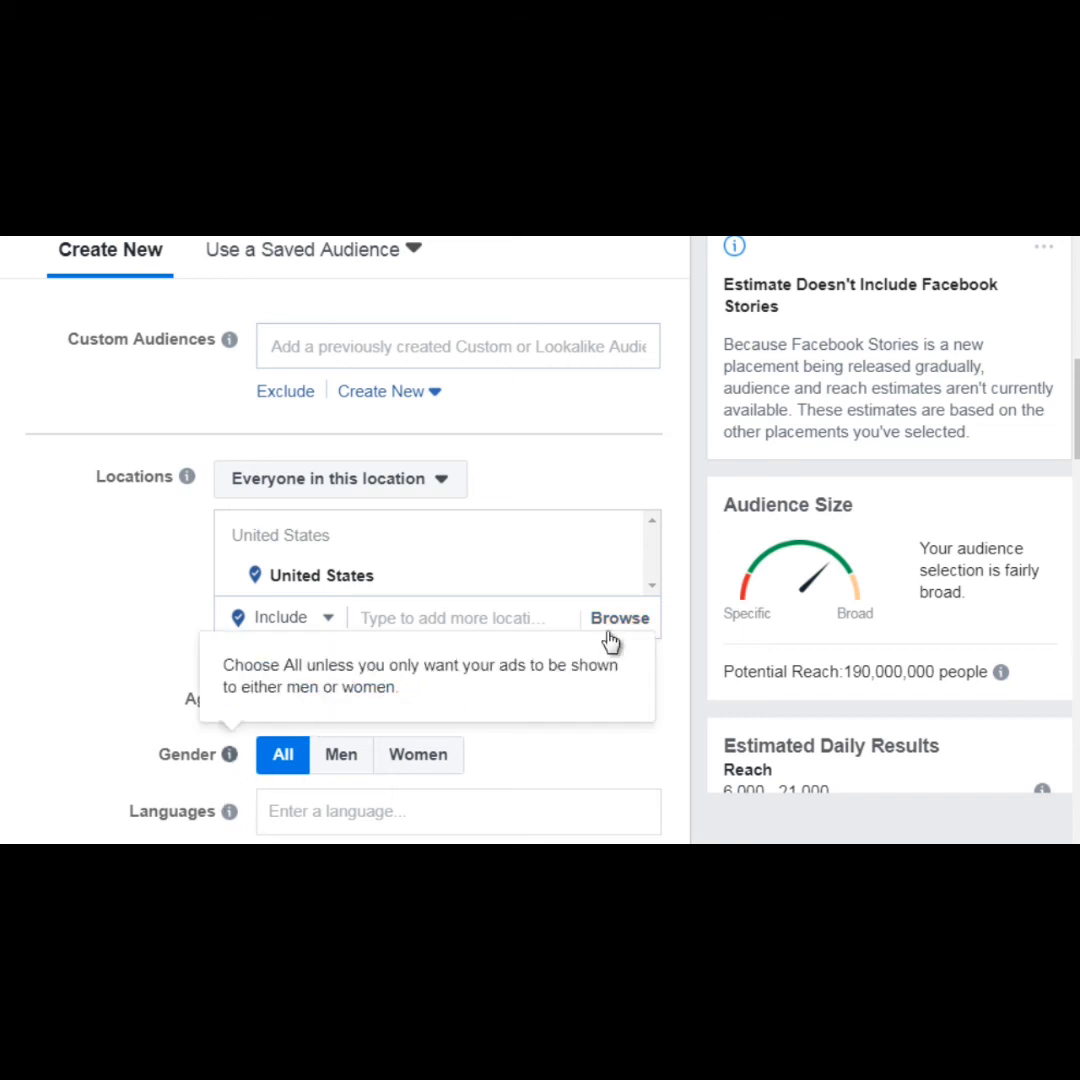
# Step: Review the ad set's remaining settings, from audience targeting and connections through budget, schedule, ad delivery optimization and delivery type
pyautogui.scroll(-1, 1041, 381)
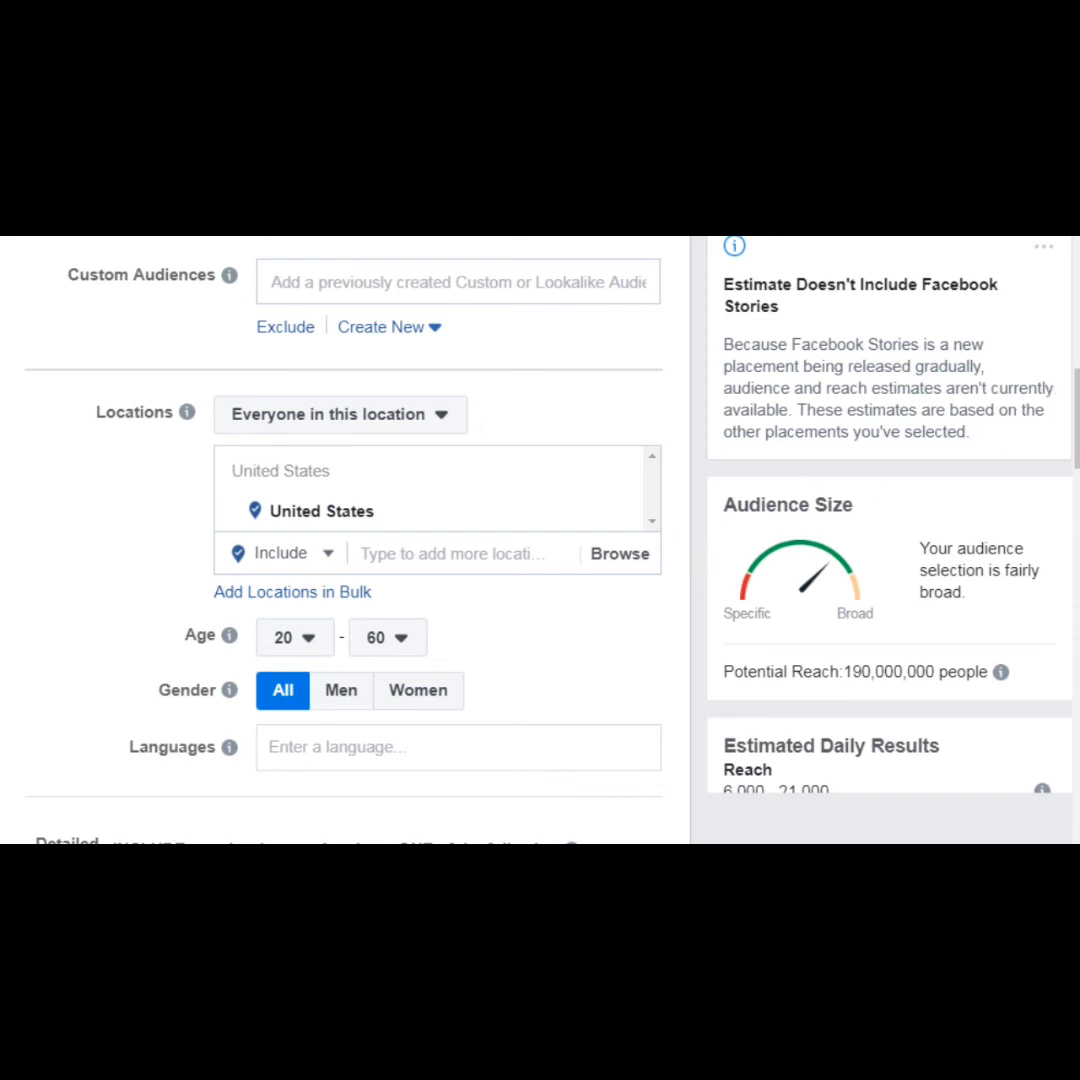
pyautogui.scroll(-2, 988, 434)
pyautogui.scroll(-3, 350, 540)
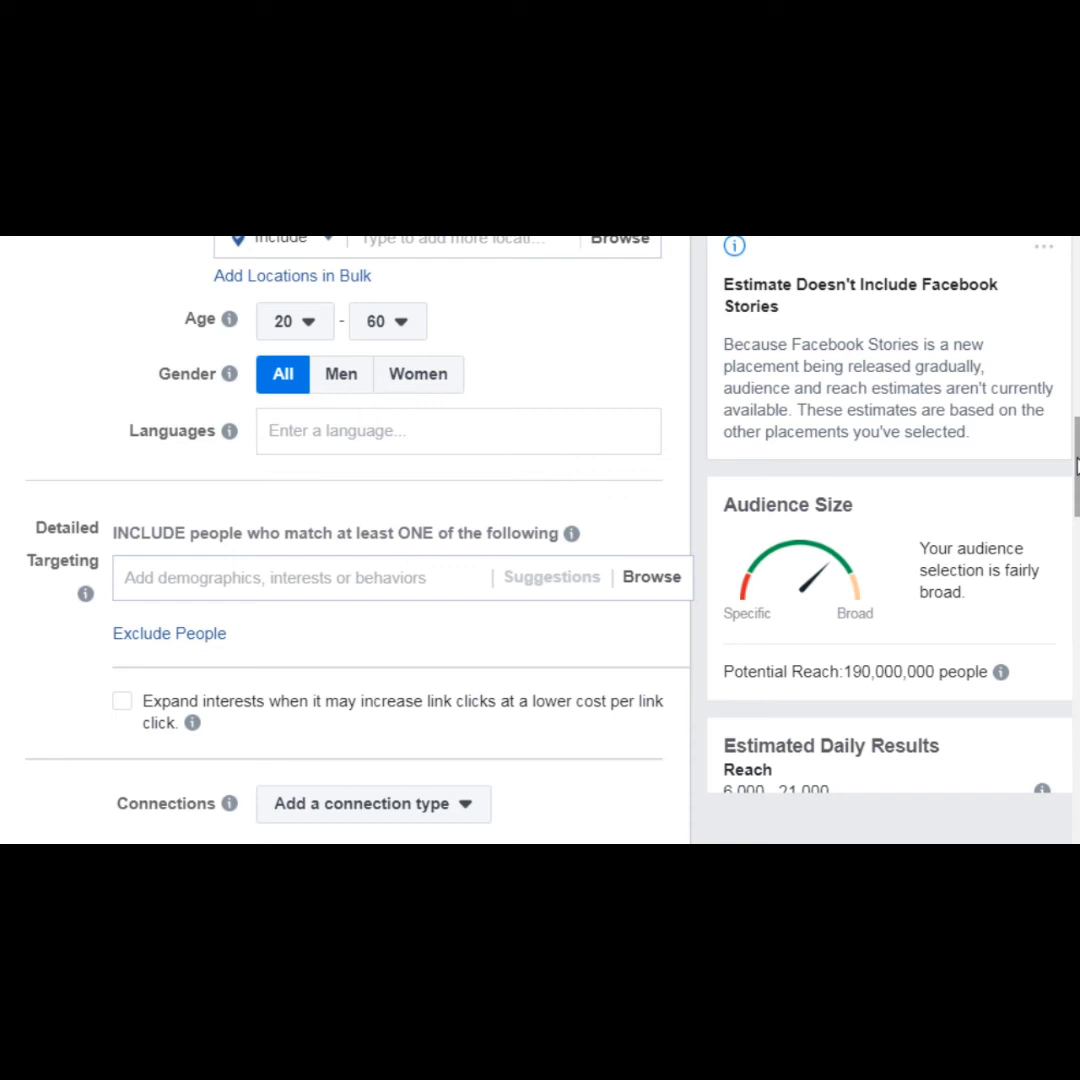
pyautogui.scroll(-1, 1077, 463)
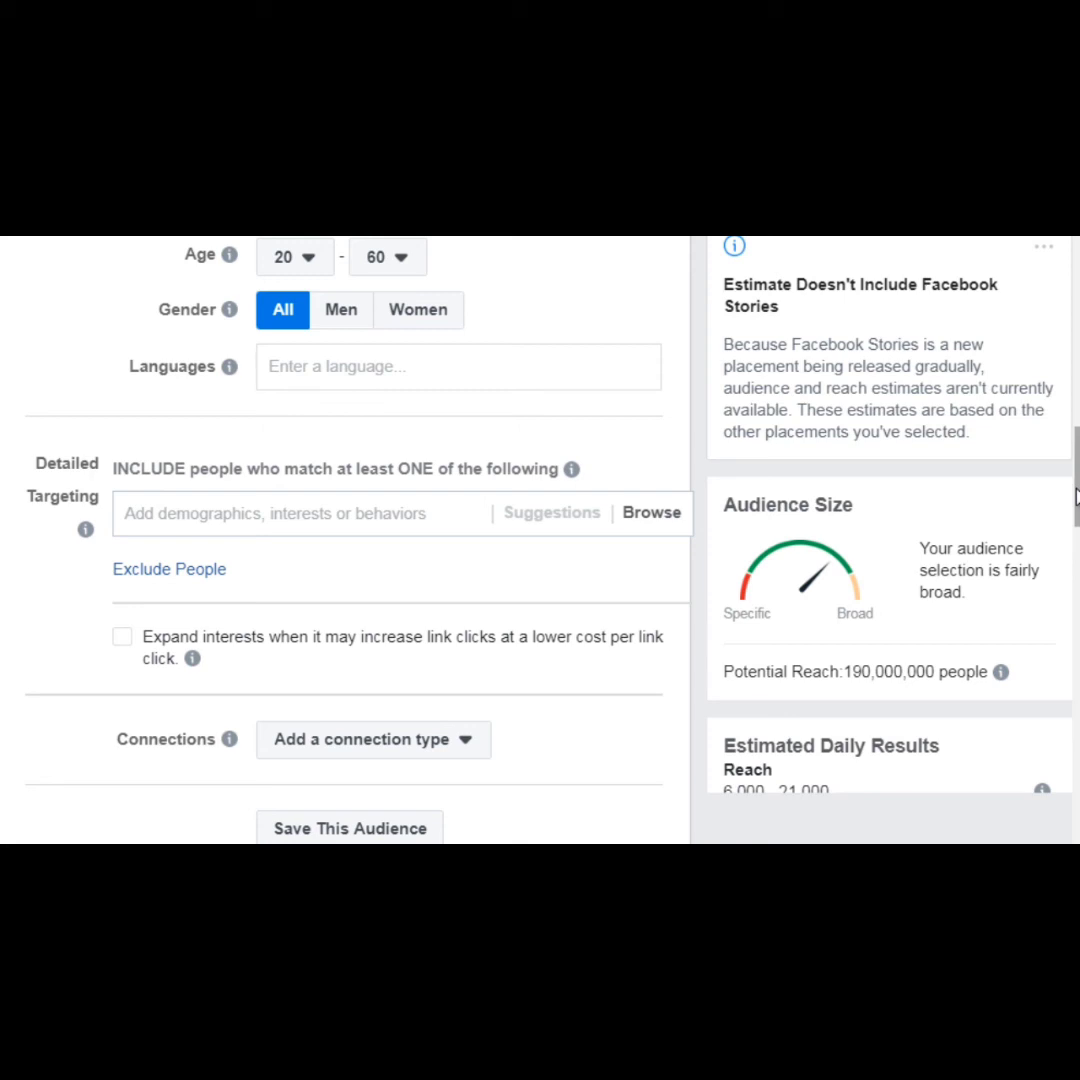
pyautogui.moveTo(1076, 497); pyautogui.dragTo(1070, 684)
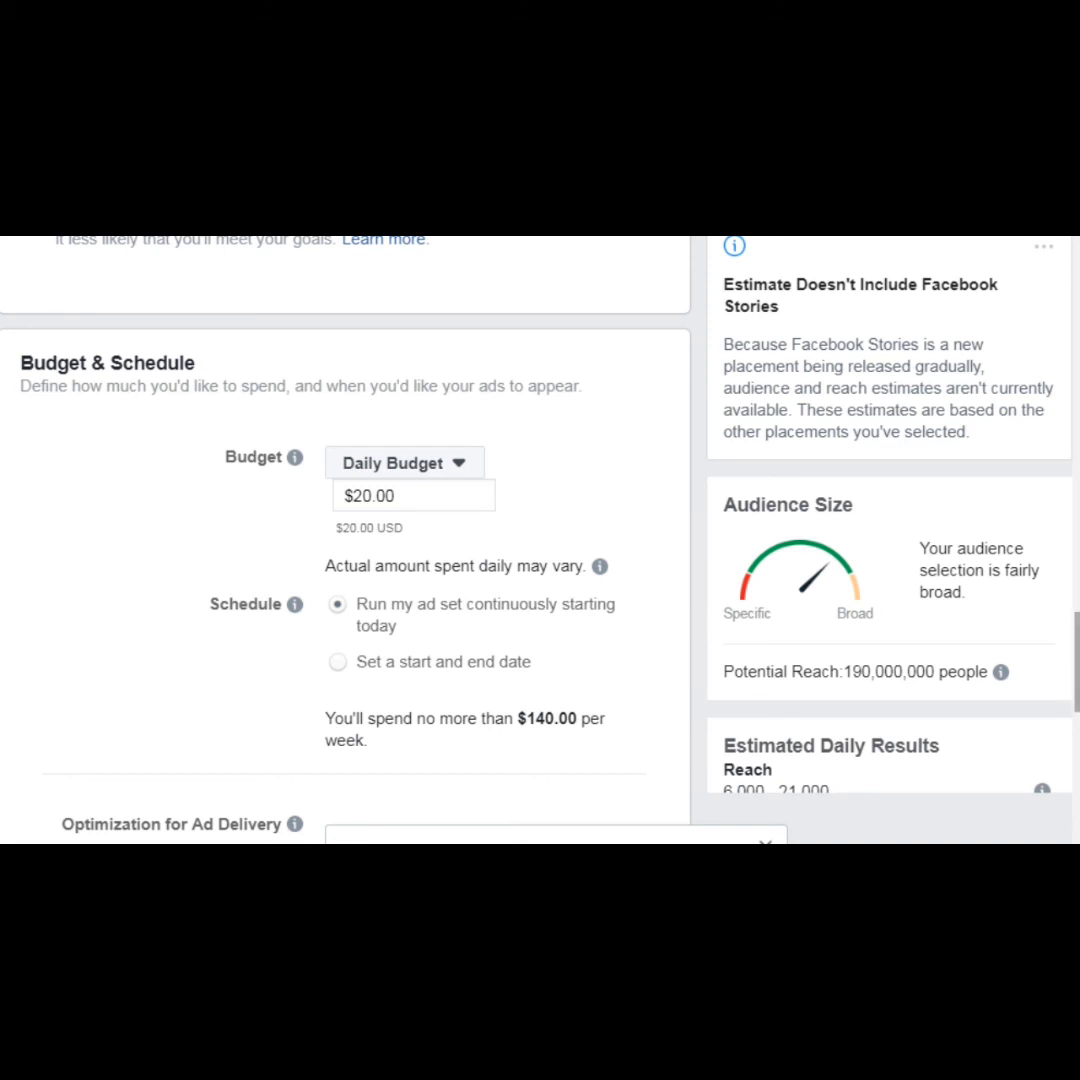
pyautogui.moveTo(1072, 683); pyautogui.dragTo(1072, 712)
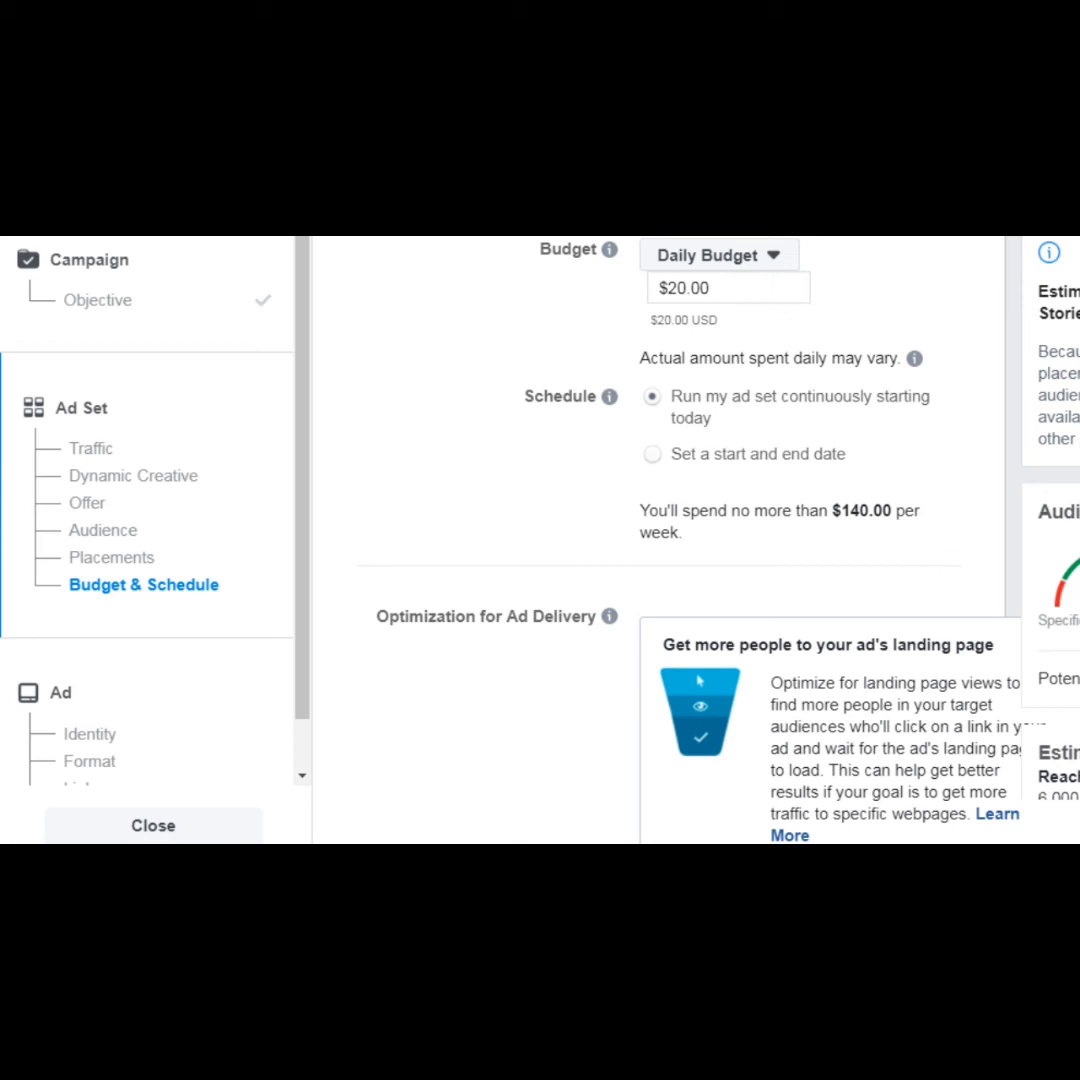
pyautogui.scroll(-5, 660, 540)
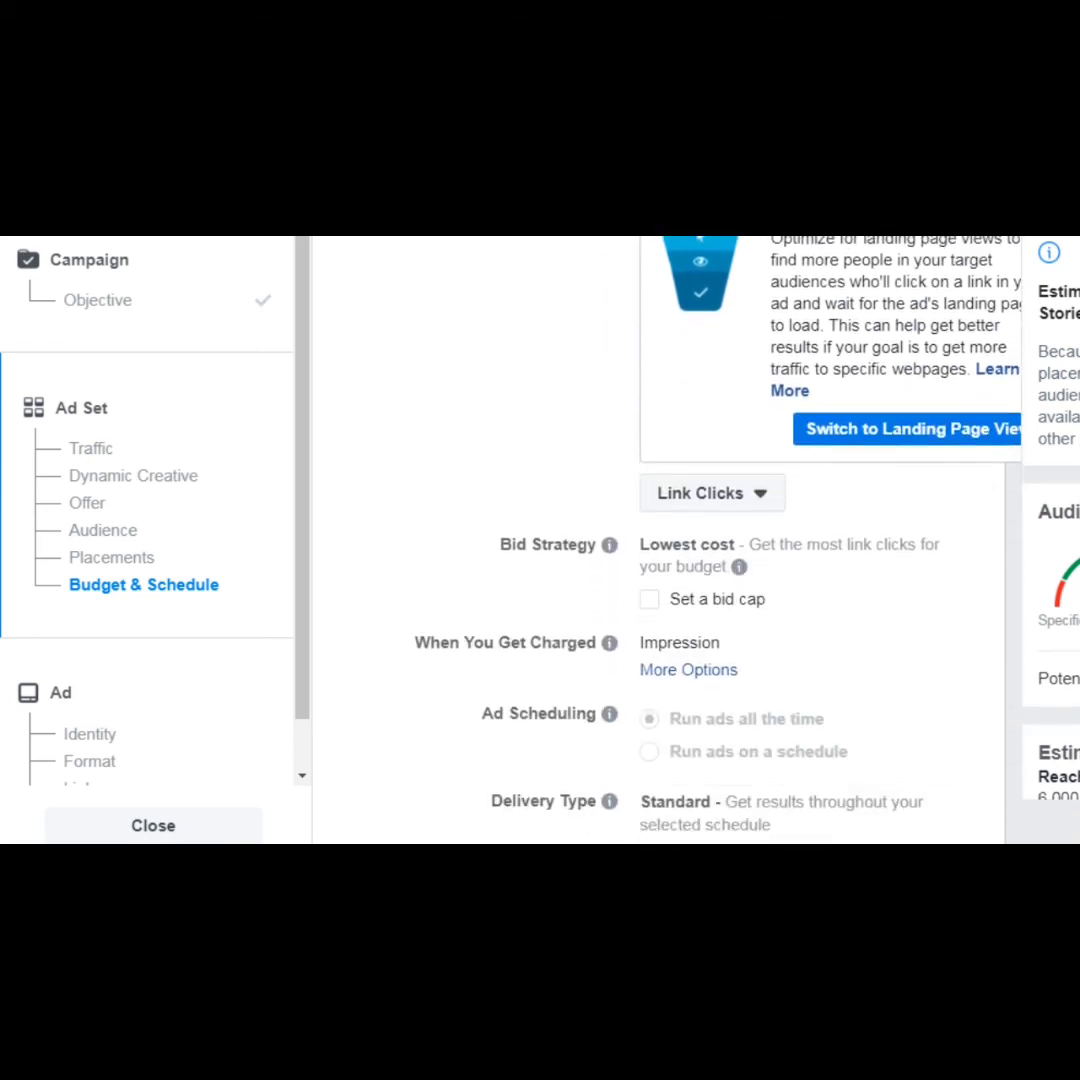
pyautogui.scroll(-2, 660, 540)
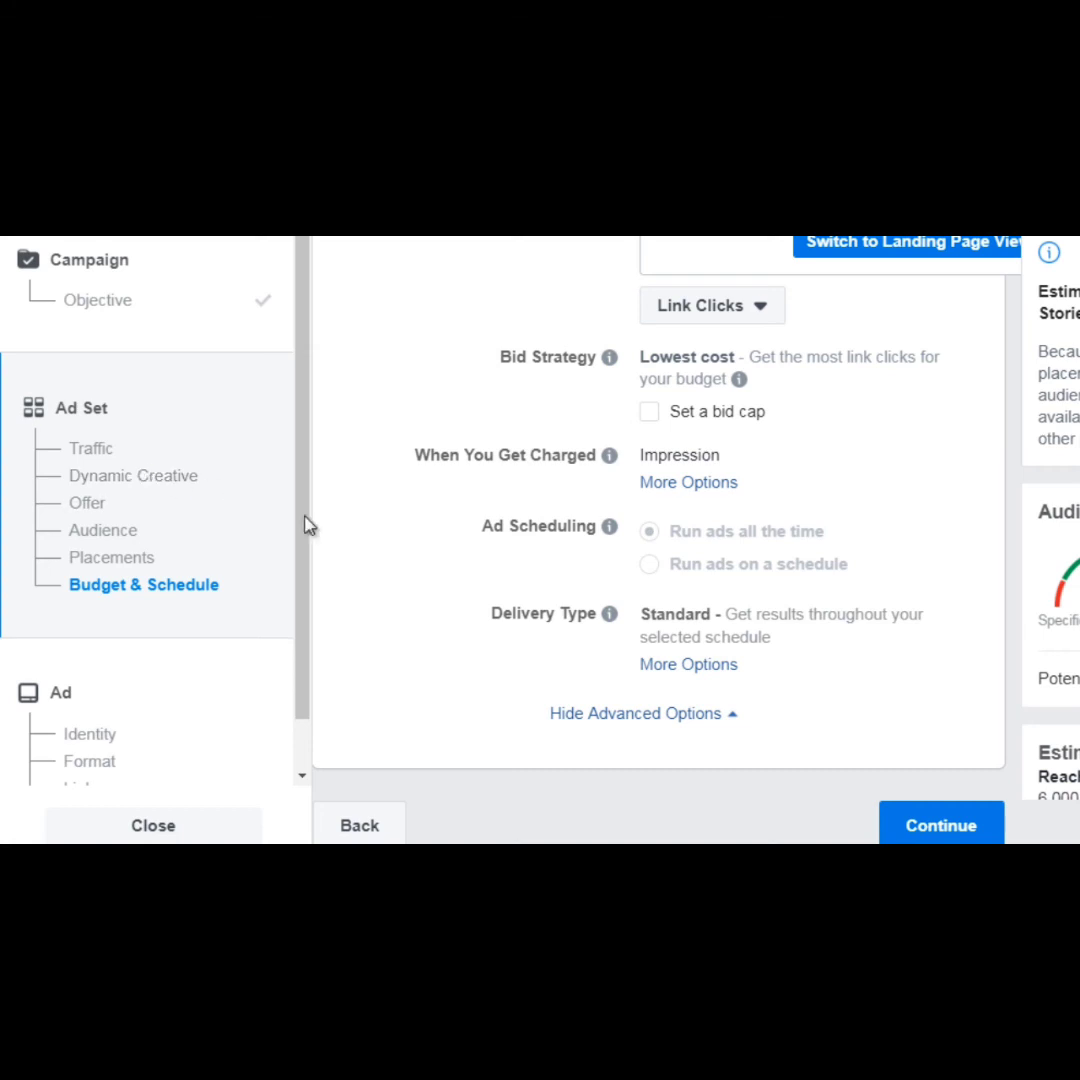
pyautogui.scroll(-1, 304, 559)
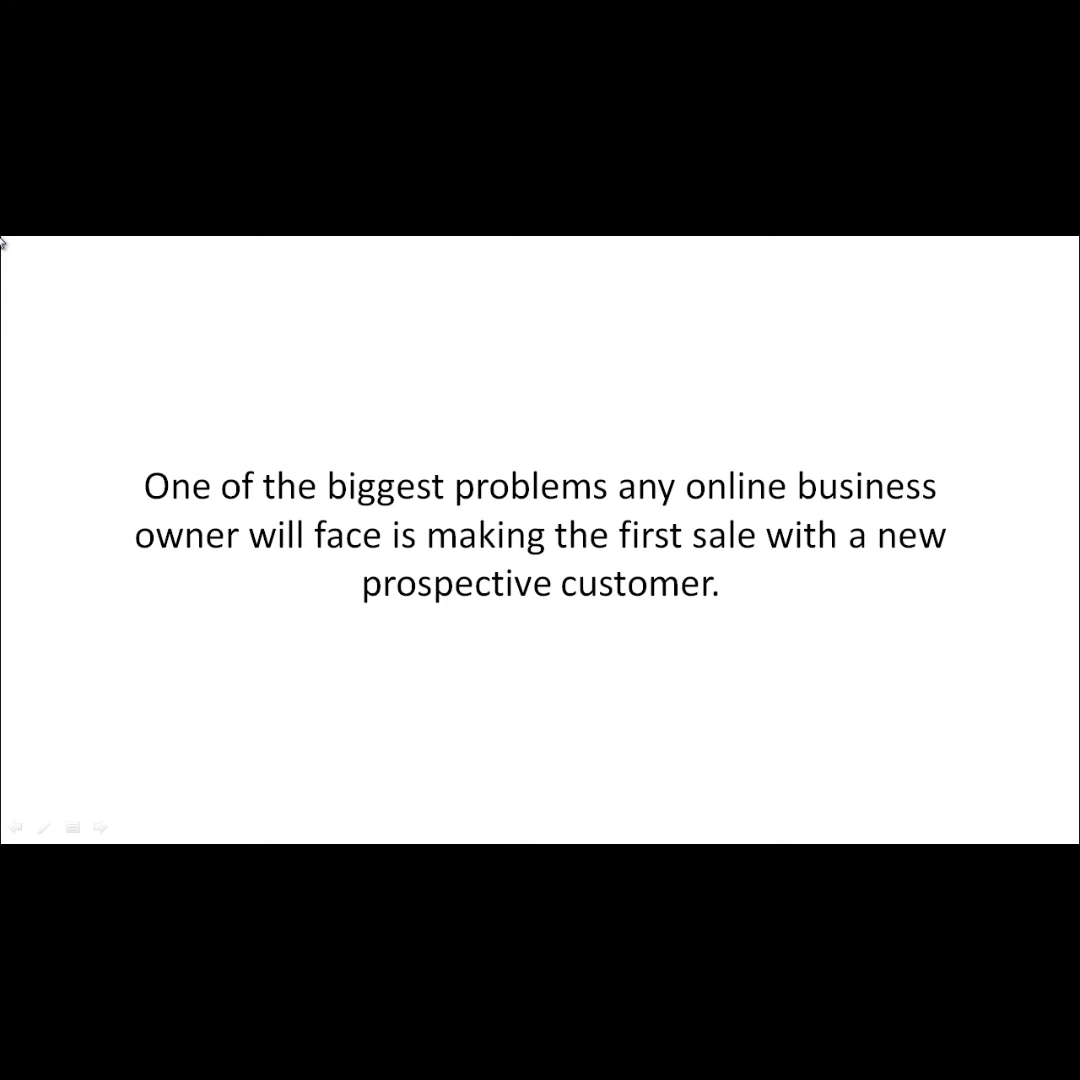
pyautogui.press('Right')
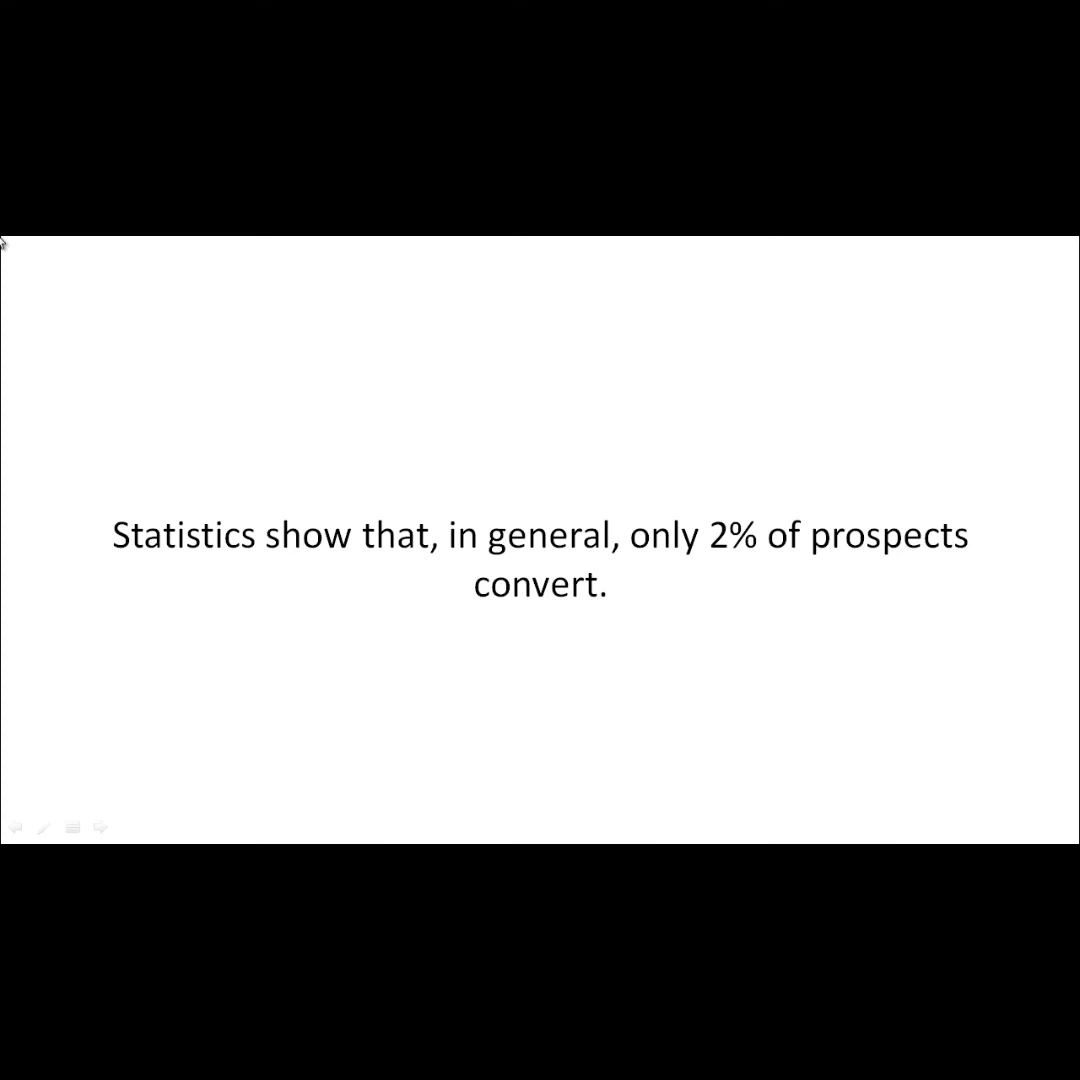
pyautogui.press('Right')
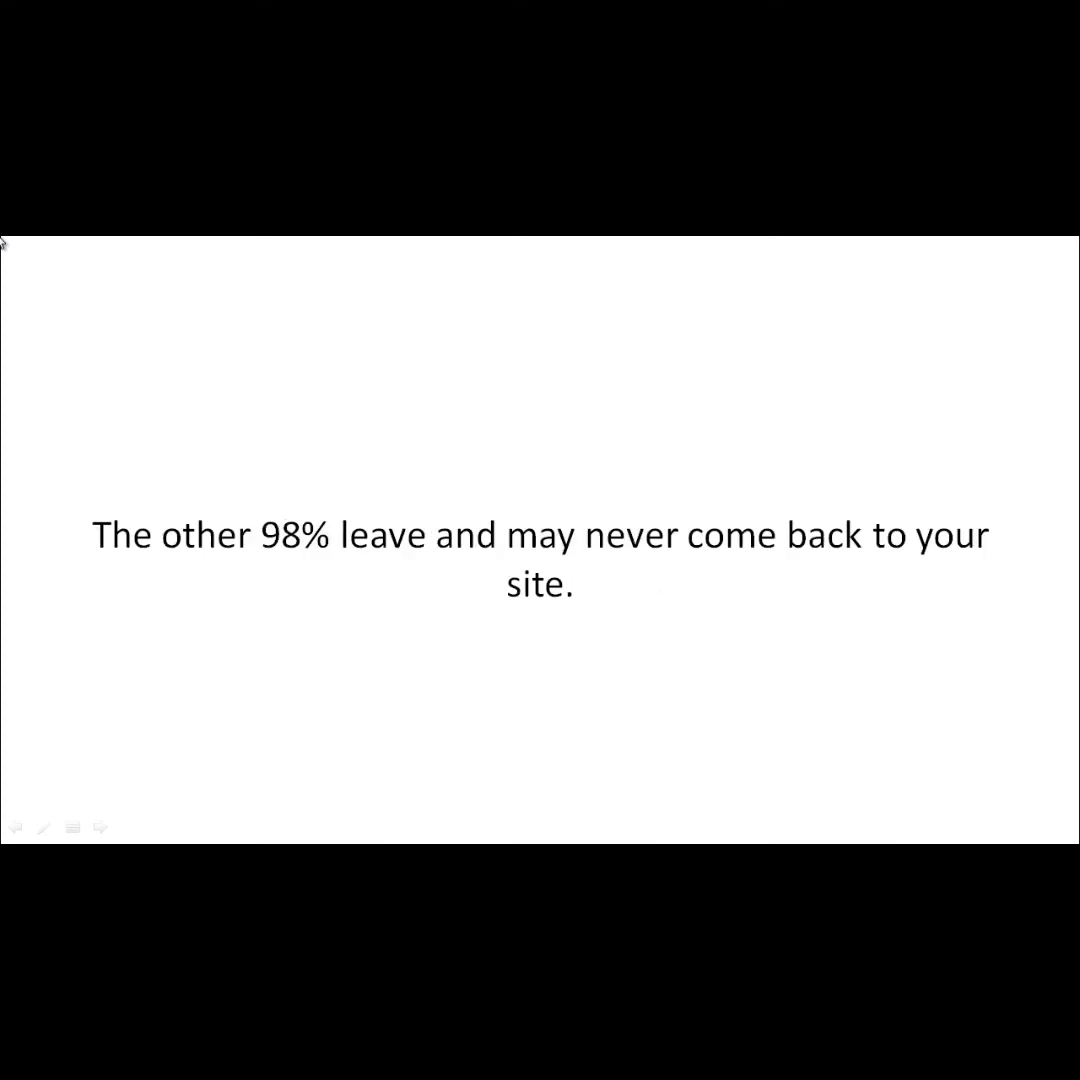
pyautogui.press('Right')
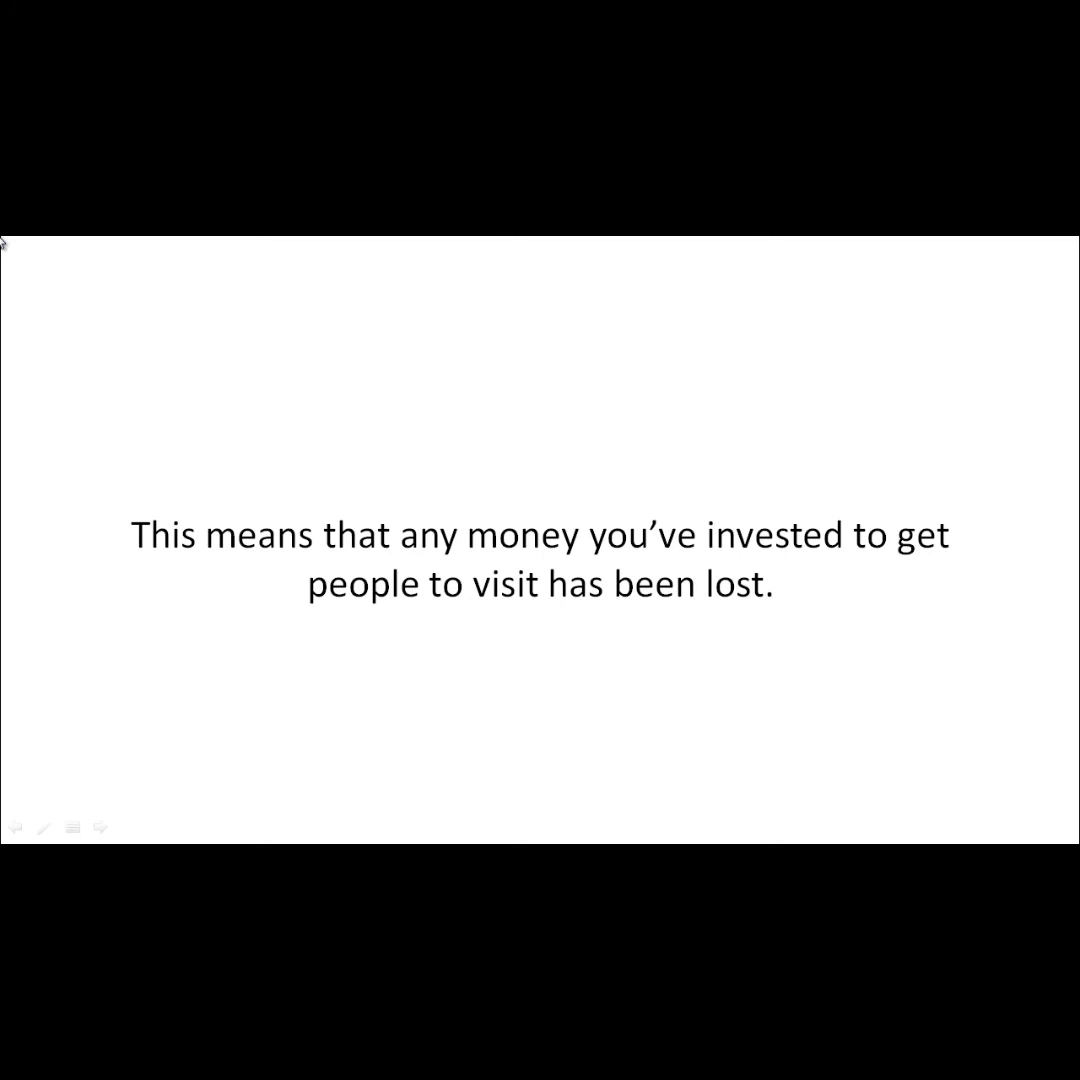